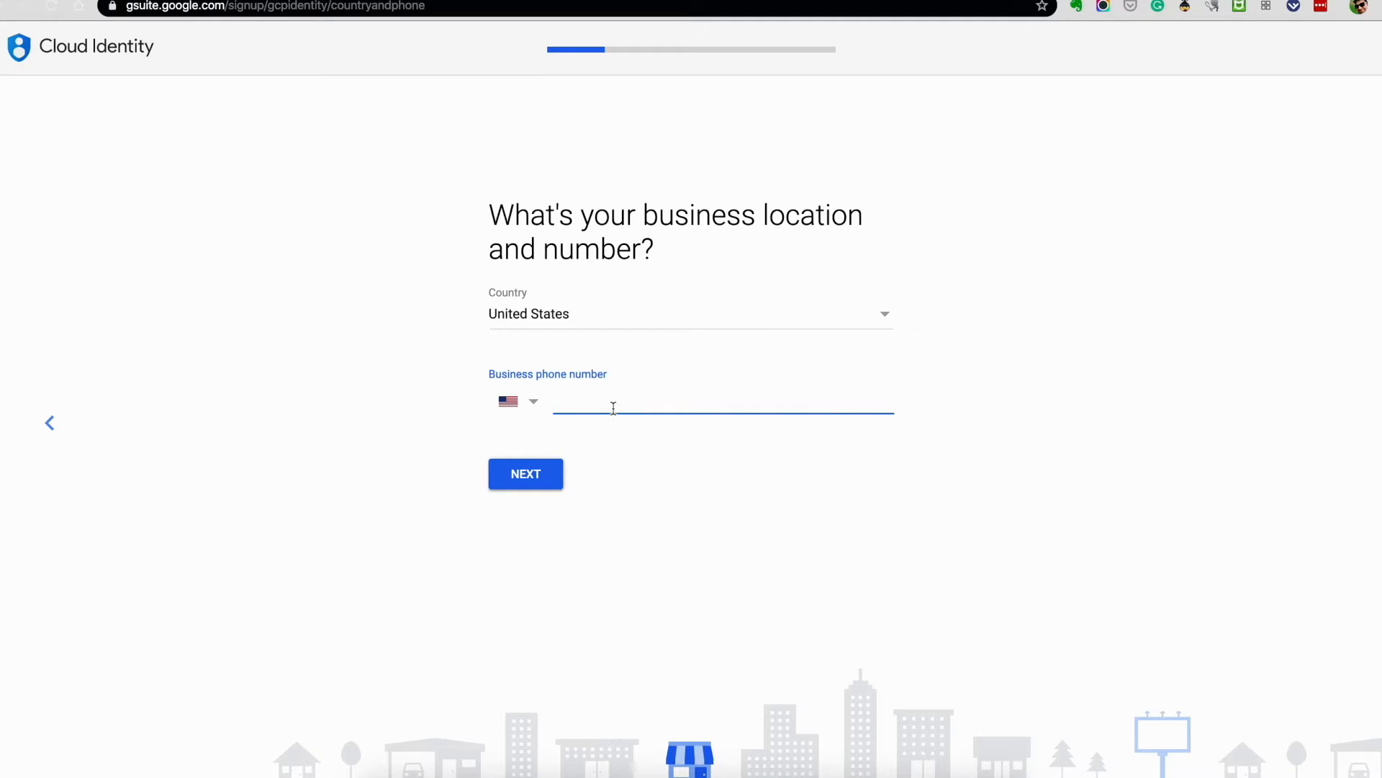
Enter the business phone number and change the current email address to use the outlook domain.
type("12")
key("super+a")
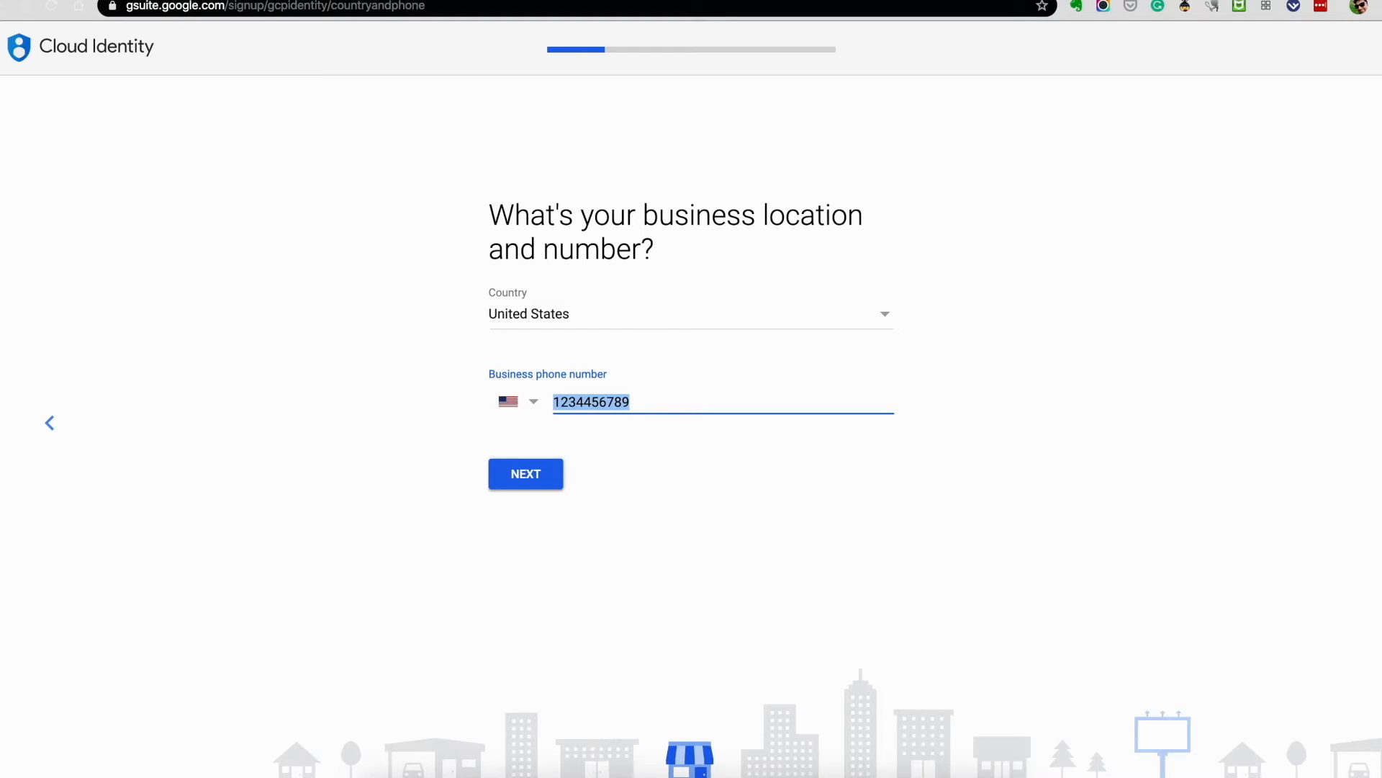
double_click(572, 372)
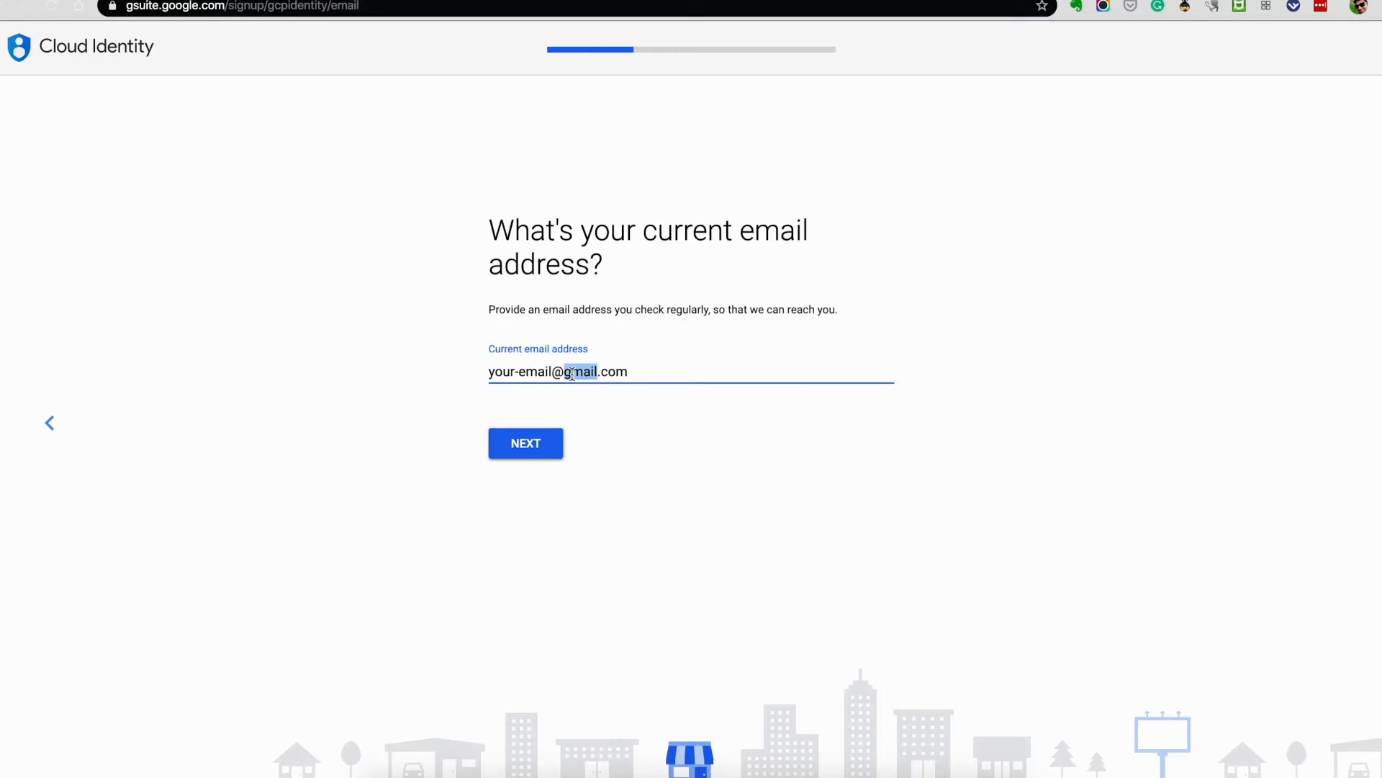
type("outlook")
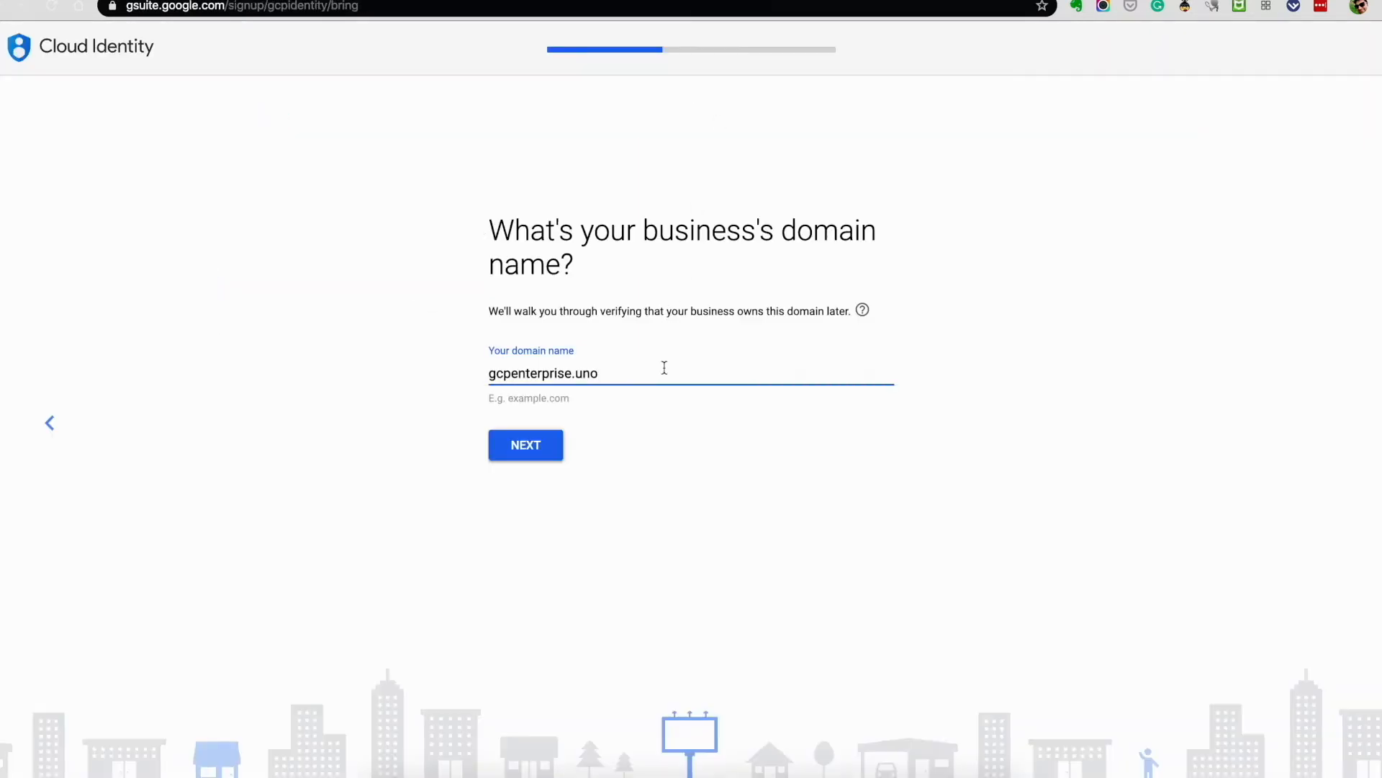
Submit gcpenterprise.uno as the business domain and confirm its use for setting up the account.
triple_click(663, 370)
left_click(663, 371)
left_click(545, 448)
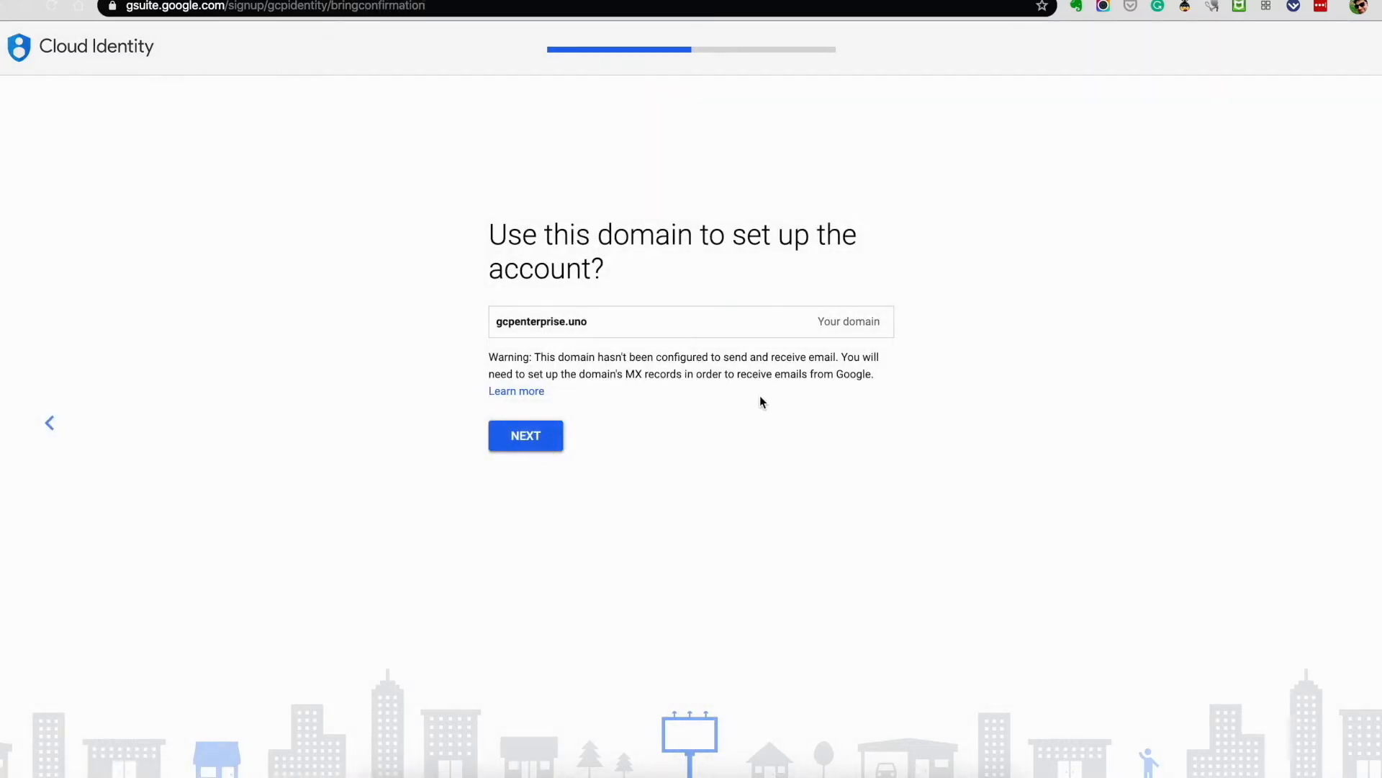
scroll(760, 398, "up", 1)
scroll(760, 397, "up", 5)
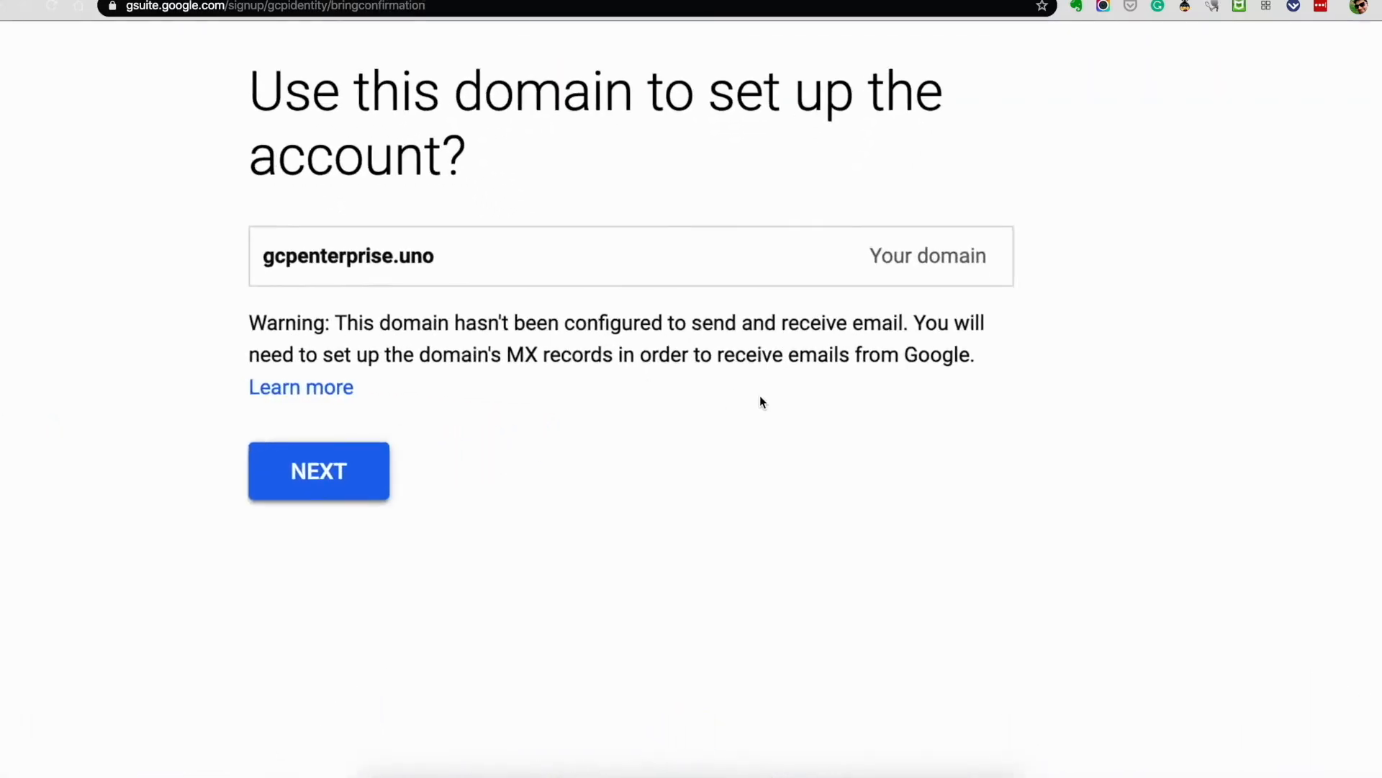
scroll(798, 425, "up", 3)
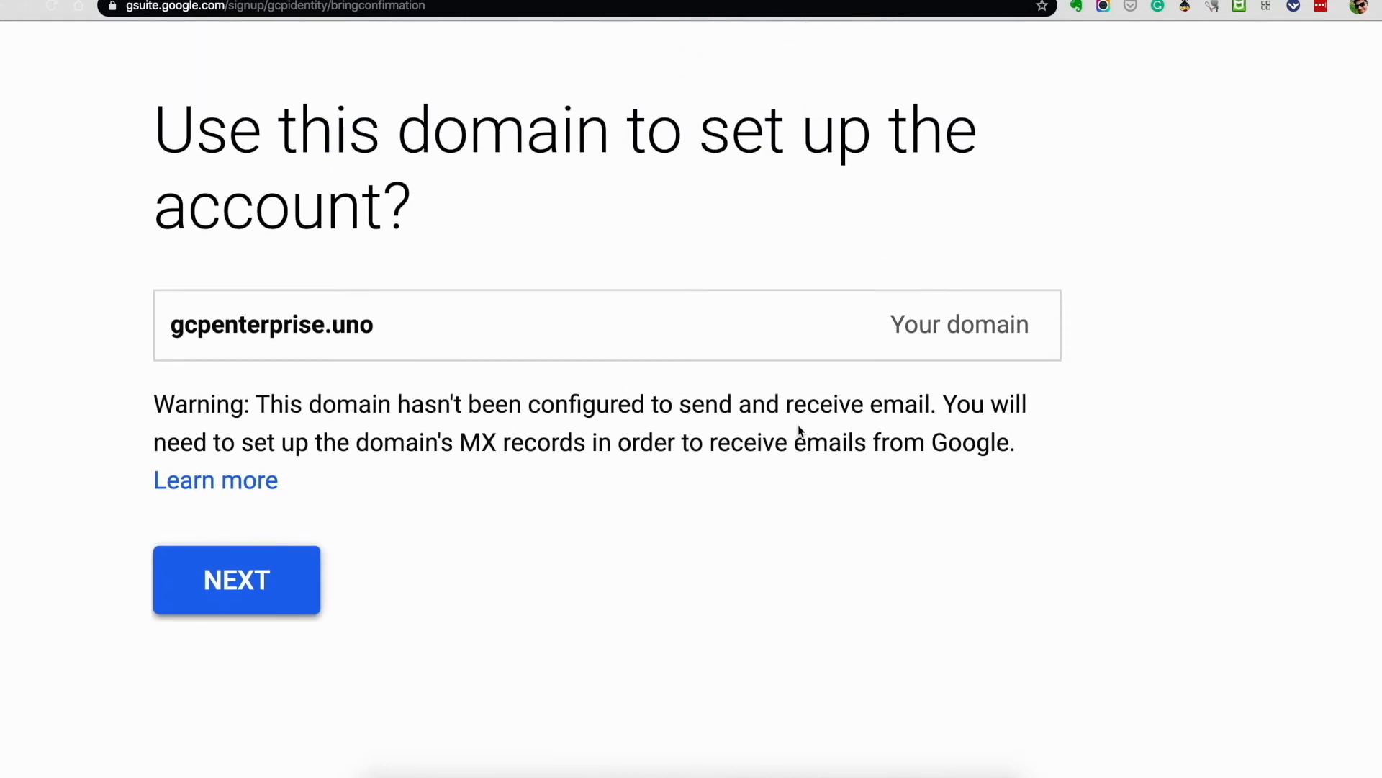
left_click(271, 595)
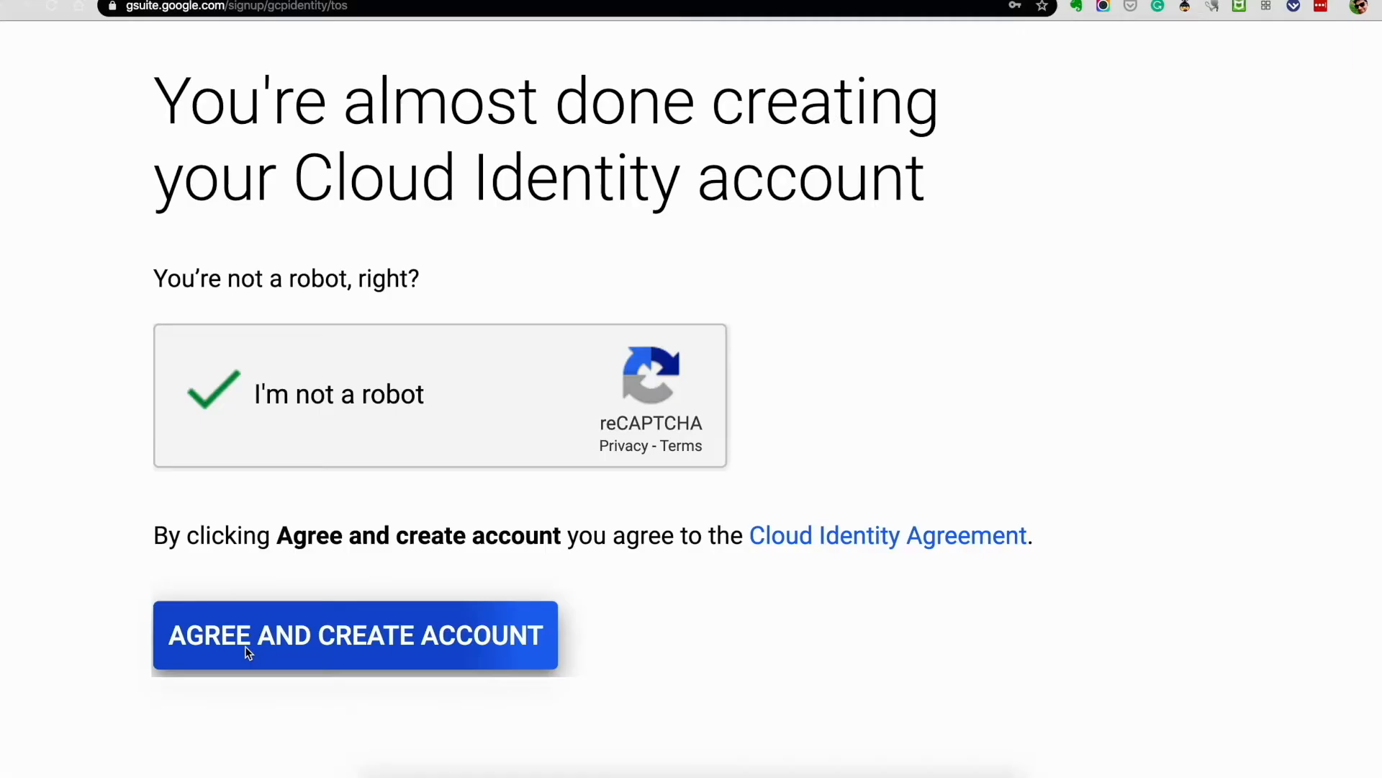
Accept the agreement to create the Cloud Identity account, then start domain ownership verification in its setup.
left_click(245, 646)
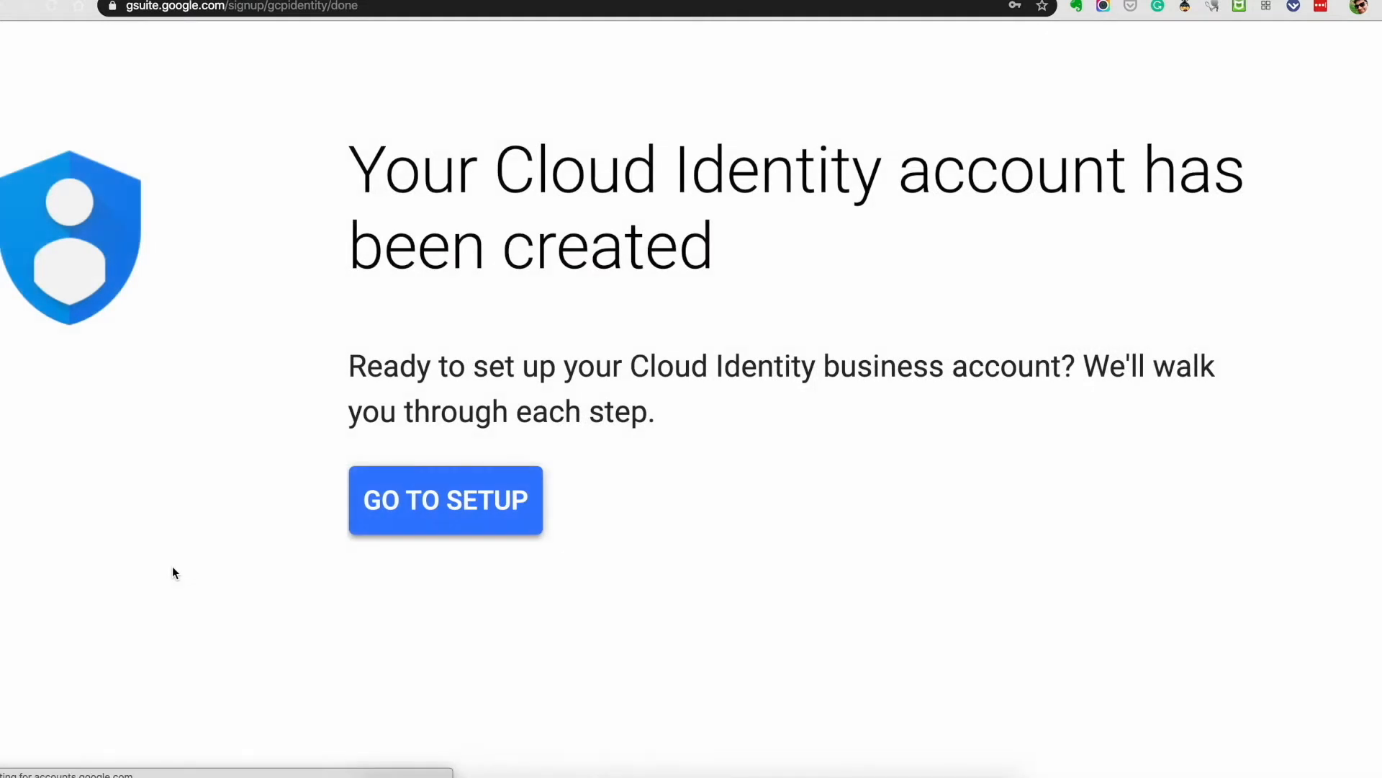
left_click(421, 518)
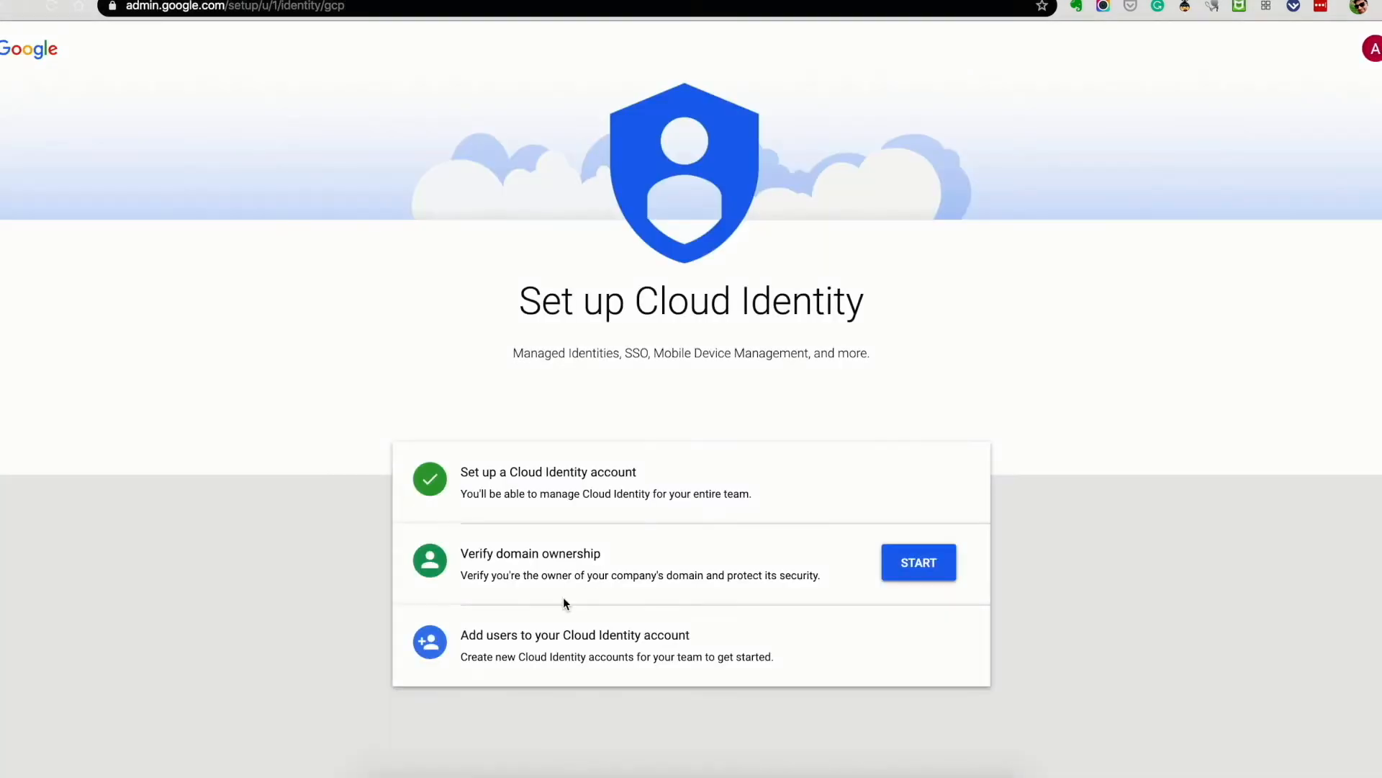
left_click(906, 563)
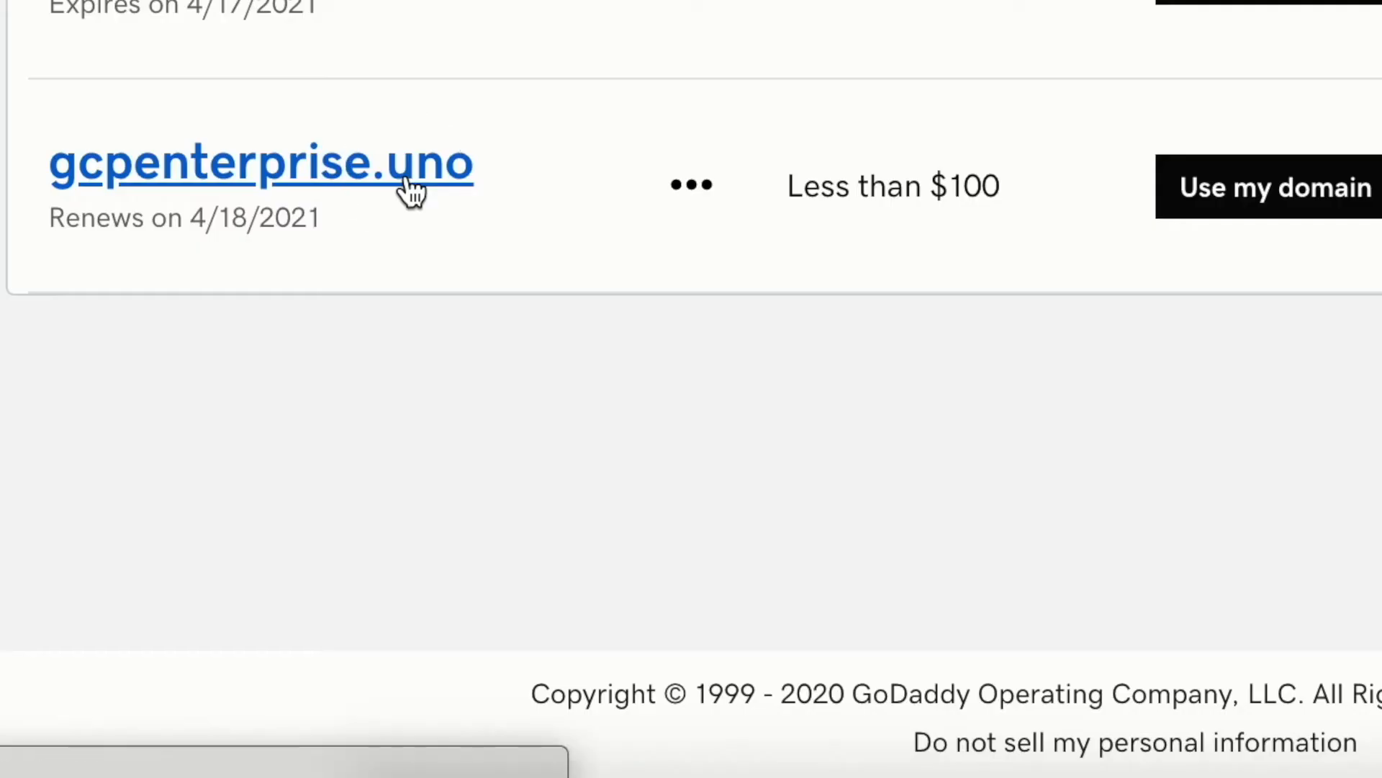
Open DNS management for gcpenterprise.uno in GoDaddy and start adding a new record.
left_click(412, 191)
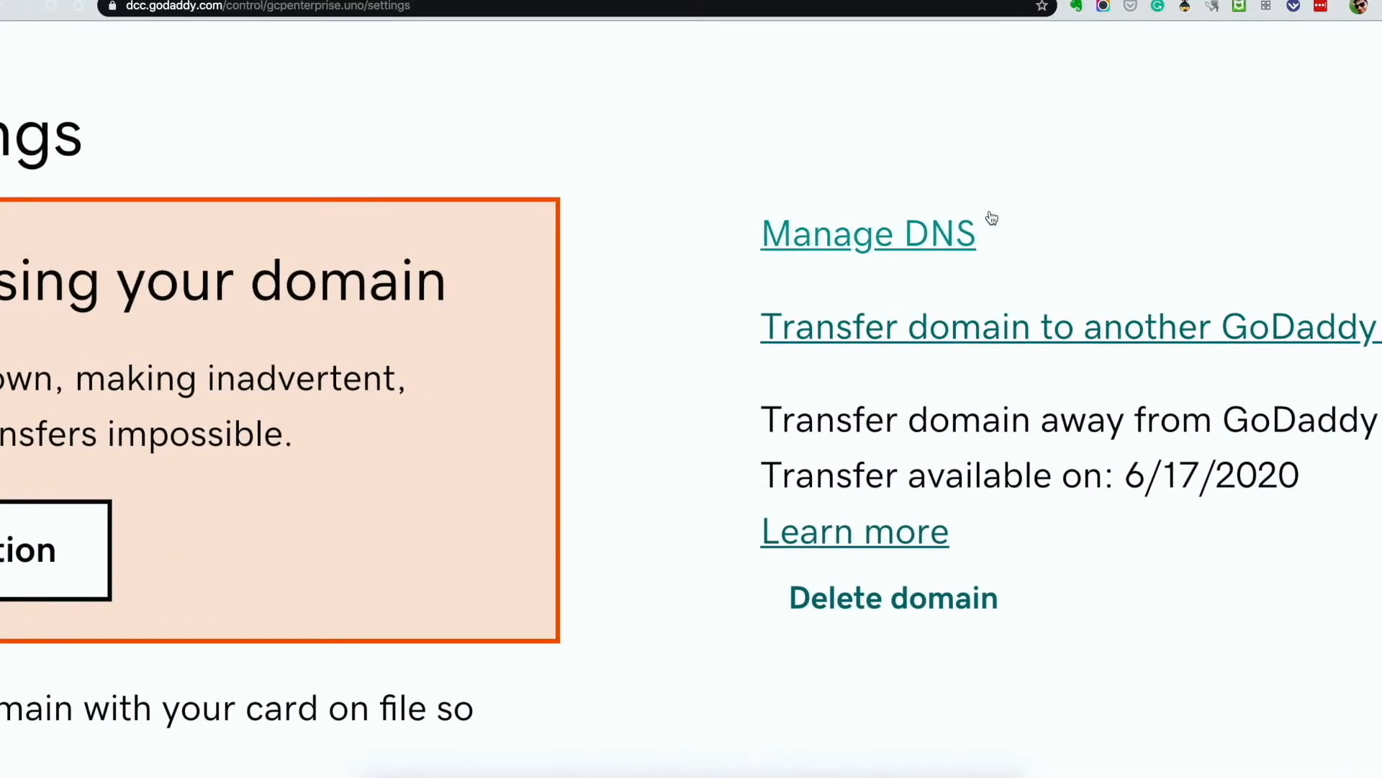
left_click(901, 247)
left_click(1078, 507)
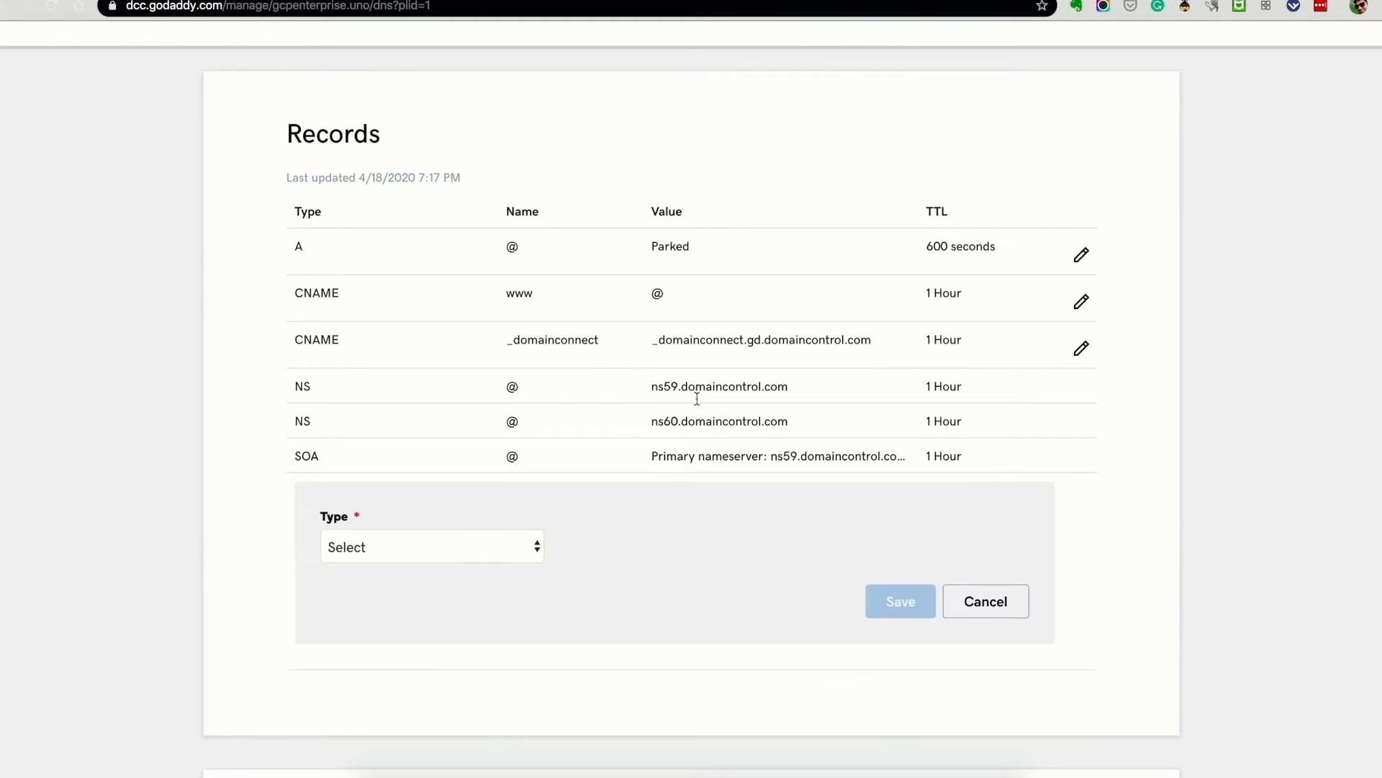
Back in the Google setup page, confirm the domain control panel is open and switch verification to a CNAME record.
left_click(689, 1)
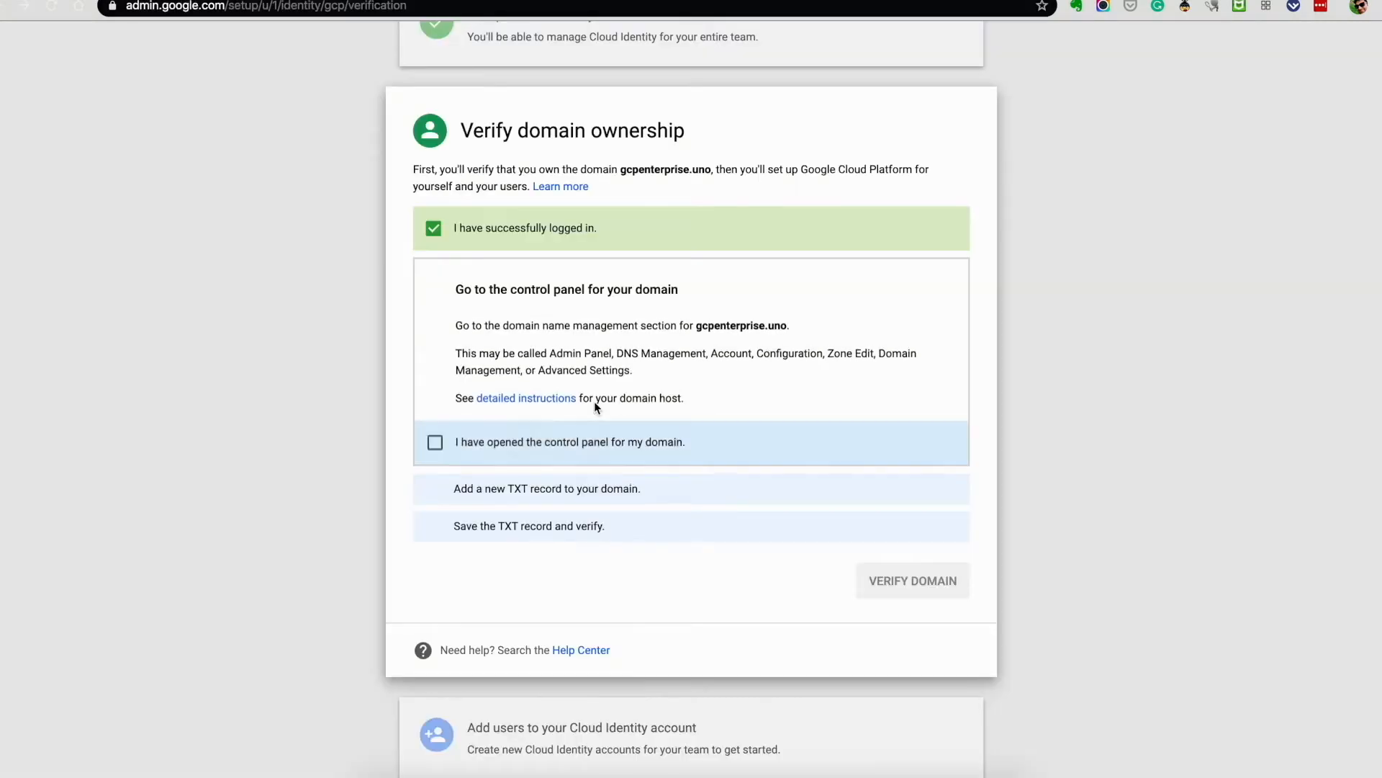
left_click(556, 452)
scroll(557, 454, "up", 5)
left_click(887, 247)
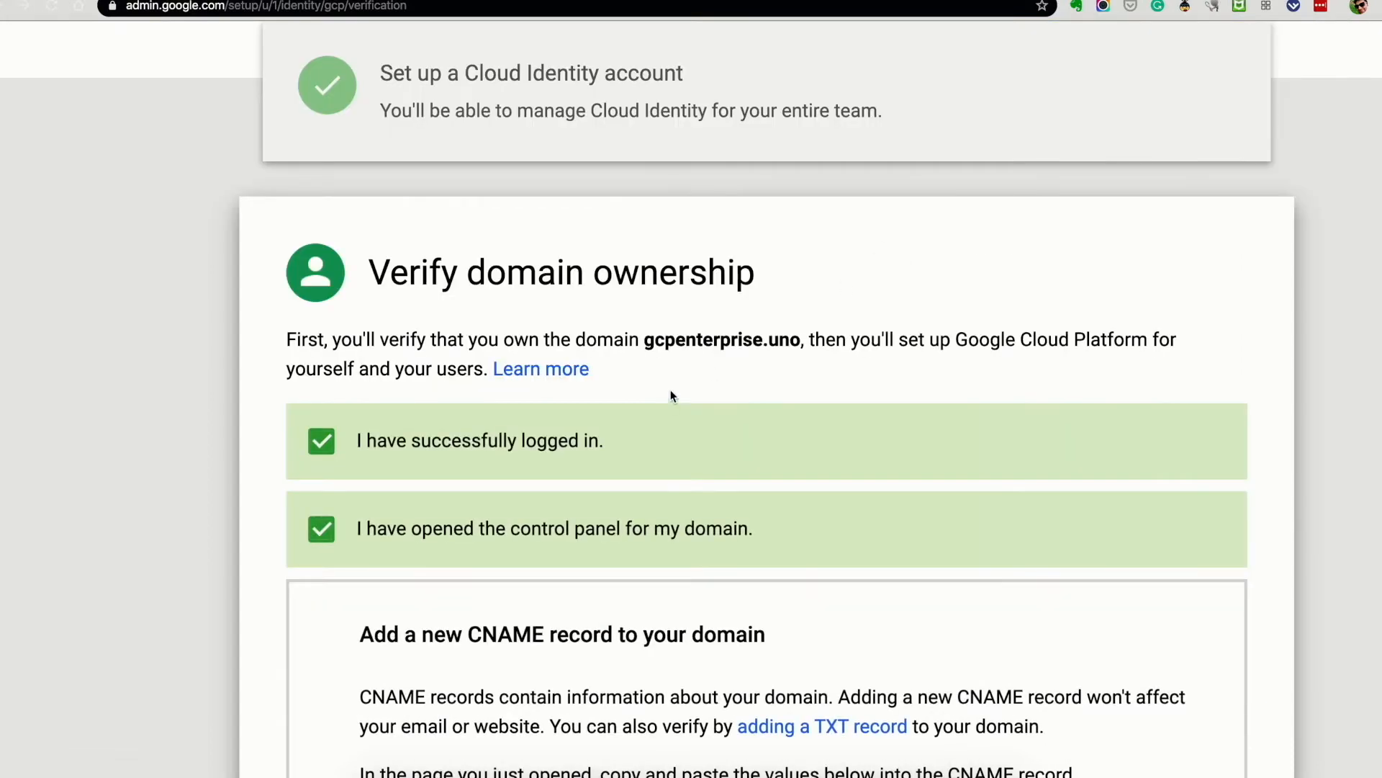
Copy the Label / Host value of the CNAME verification record.
scroll(671, 395, "down", 8)
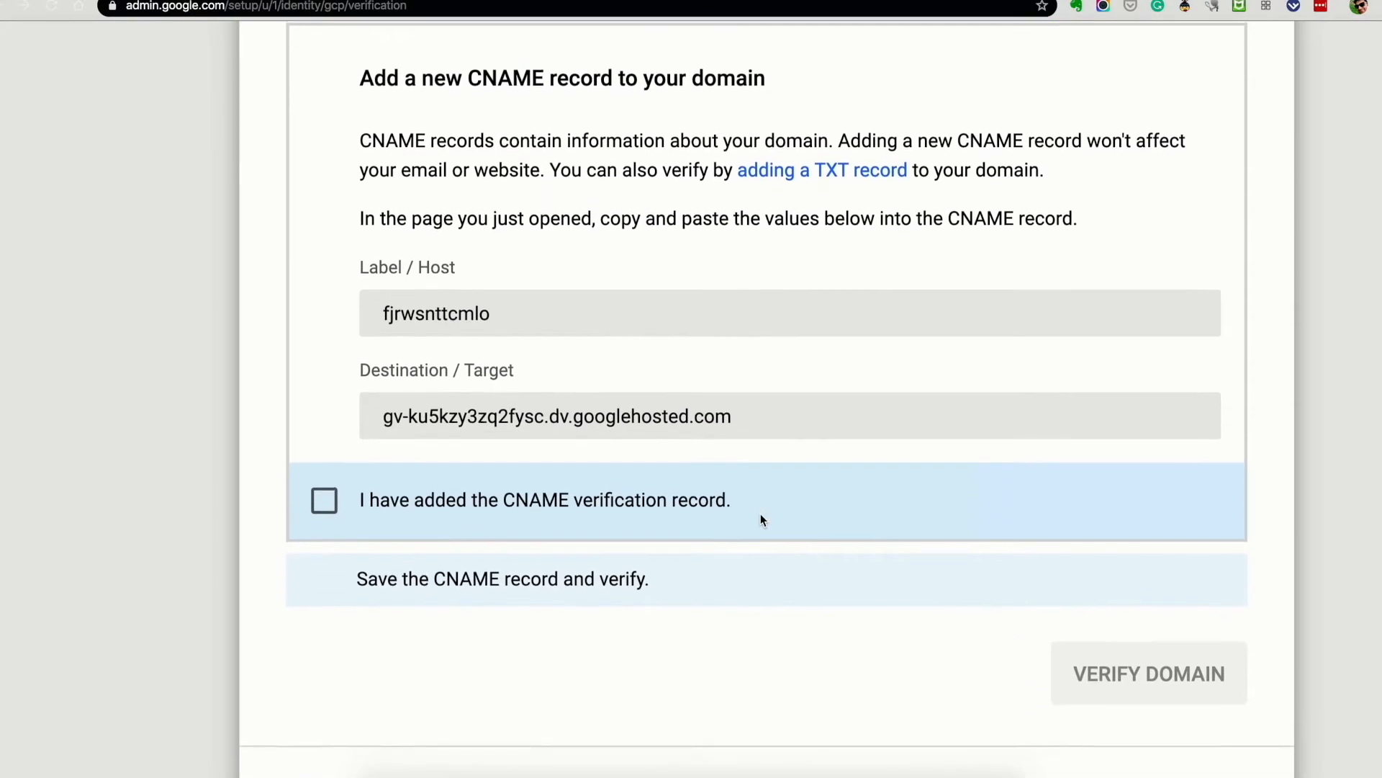
scroll(762, 518, "down", 1)
left_click(744, 408)
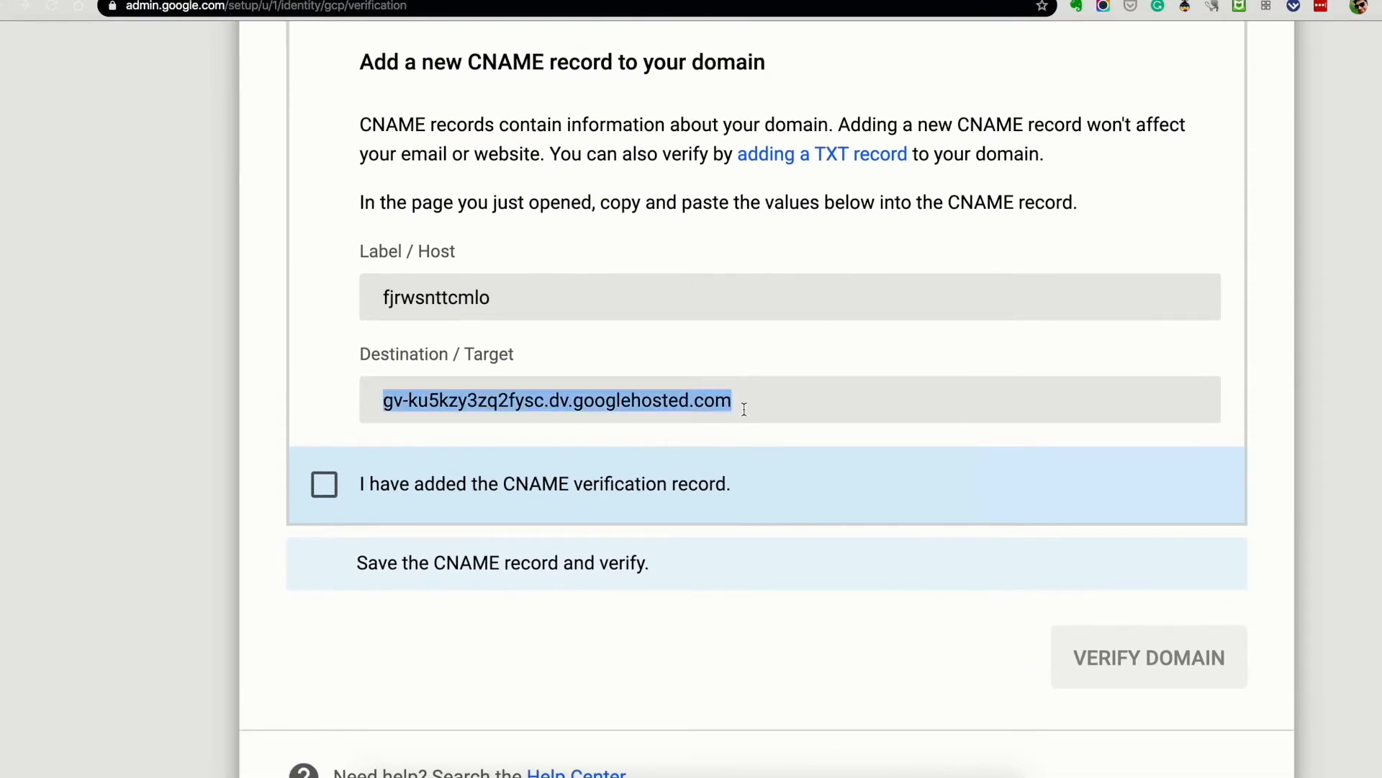
right_click(607, 405)
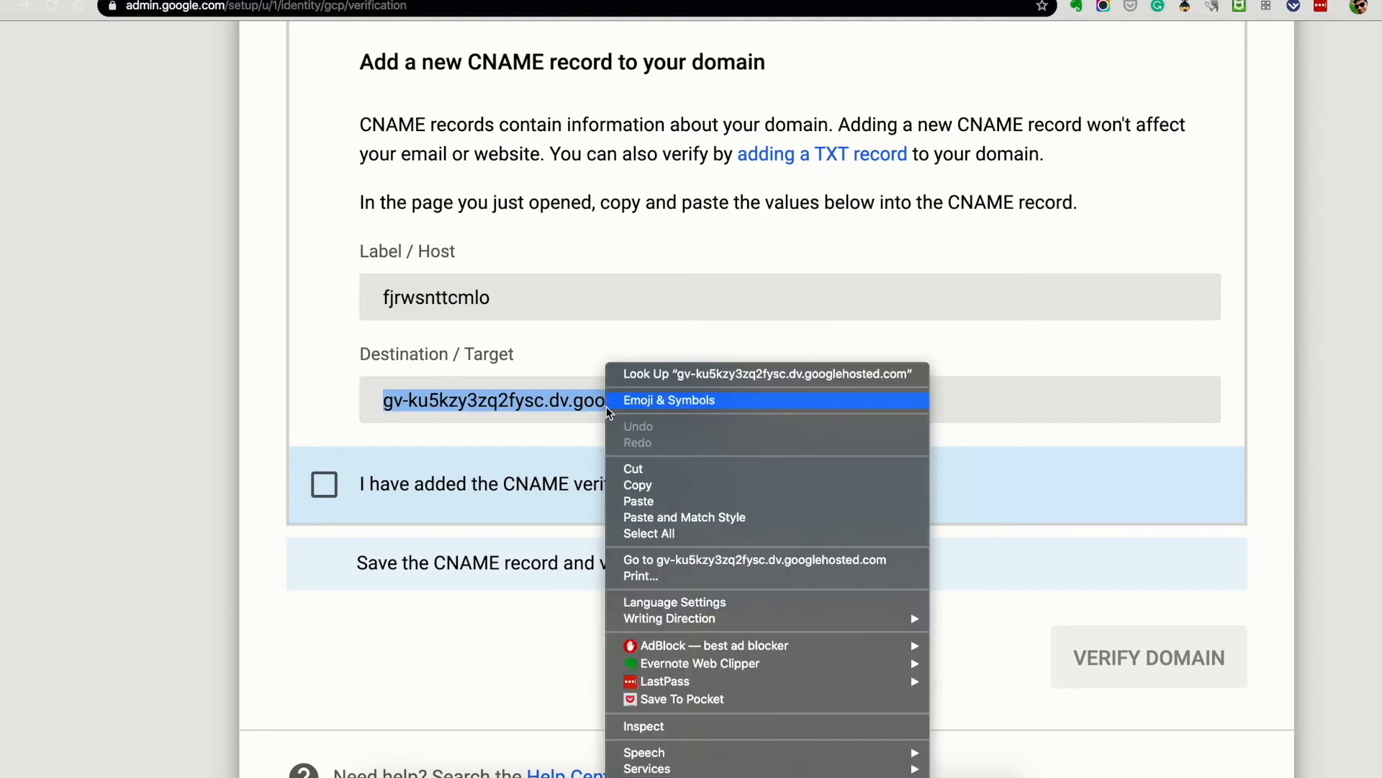
left_click(478, 297)
key("super+c")
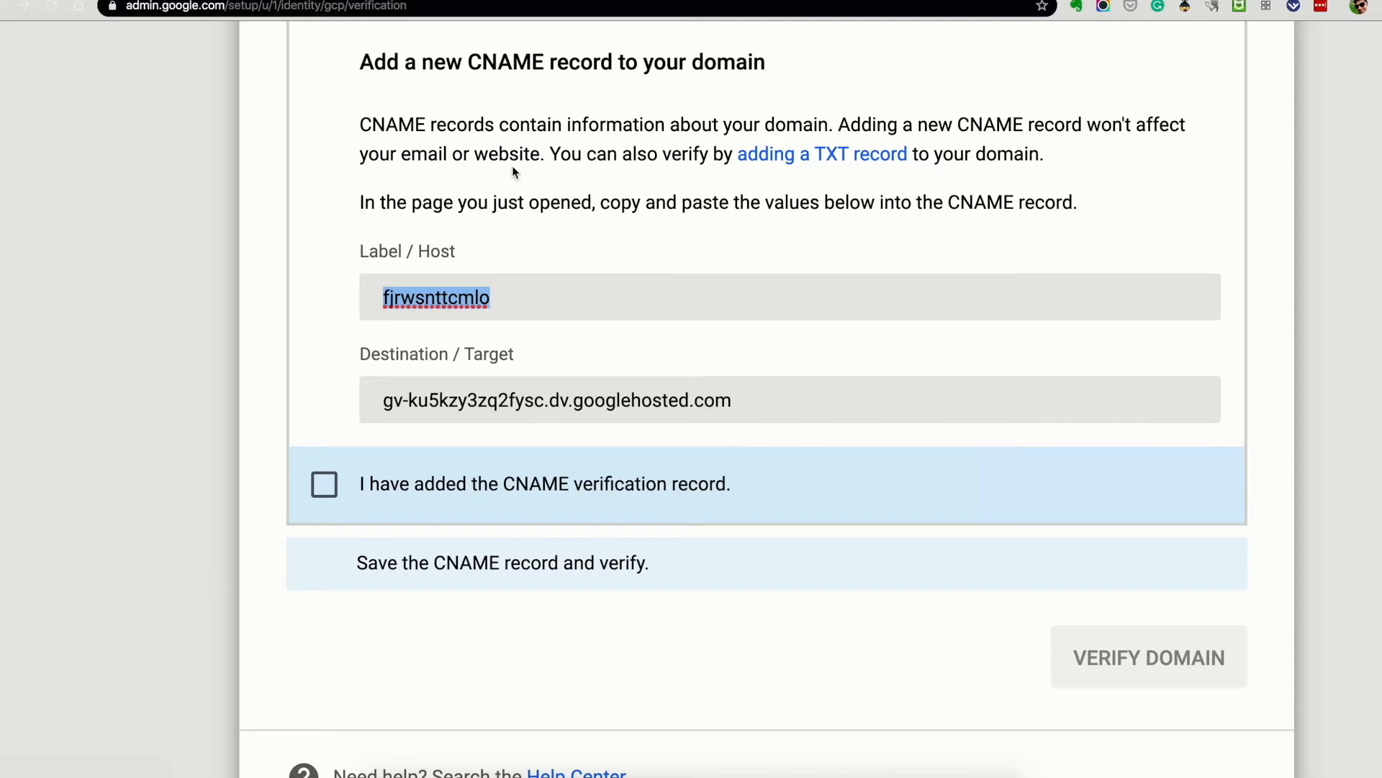
In the GoDaddy DNS records, set the new record's type to CNAME and paste the copied value as its host.
left_click(521, 1)
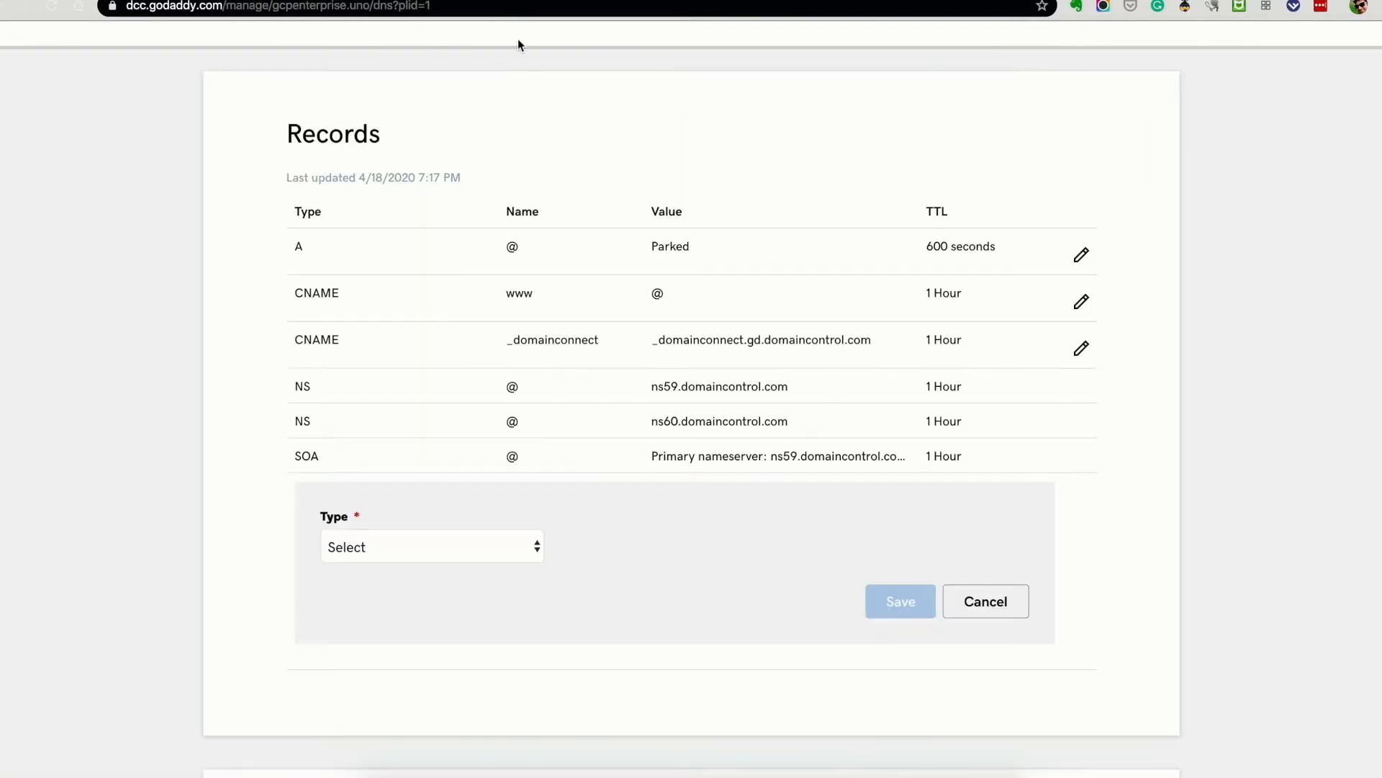
left_click(459, 549)
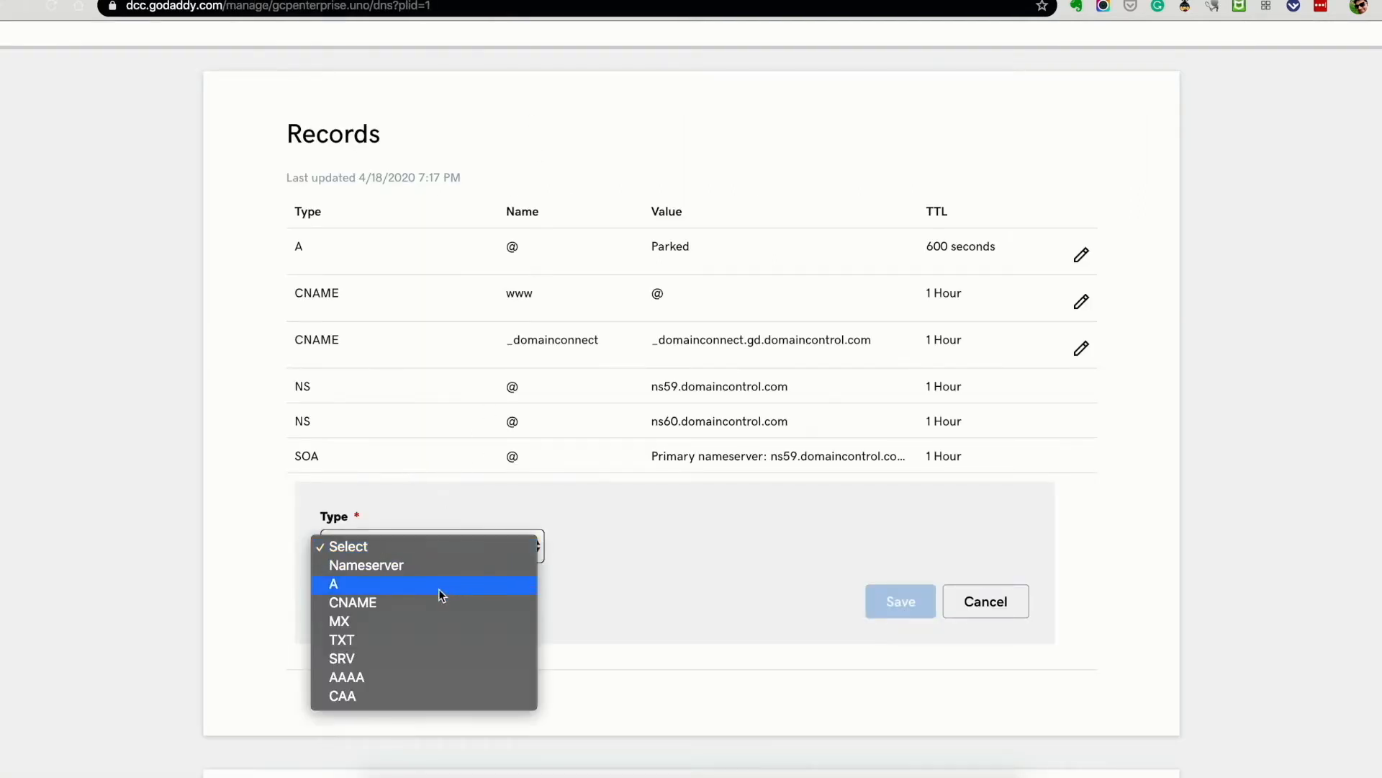
left_click(366, 603)
left_click(613, 549)
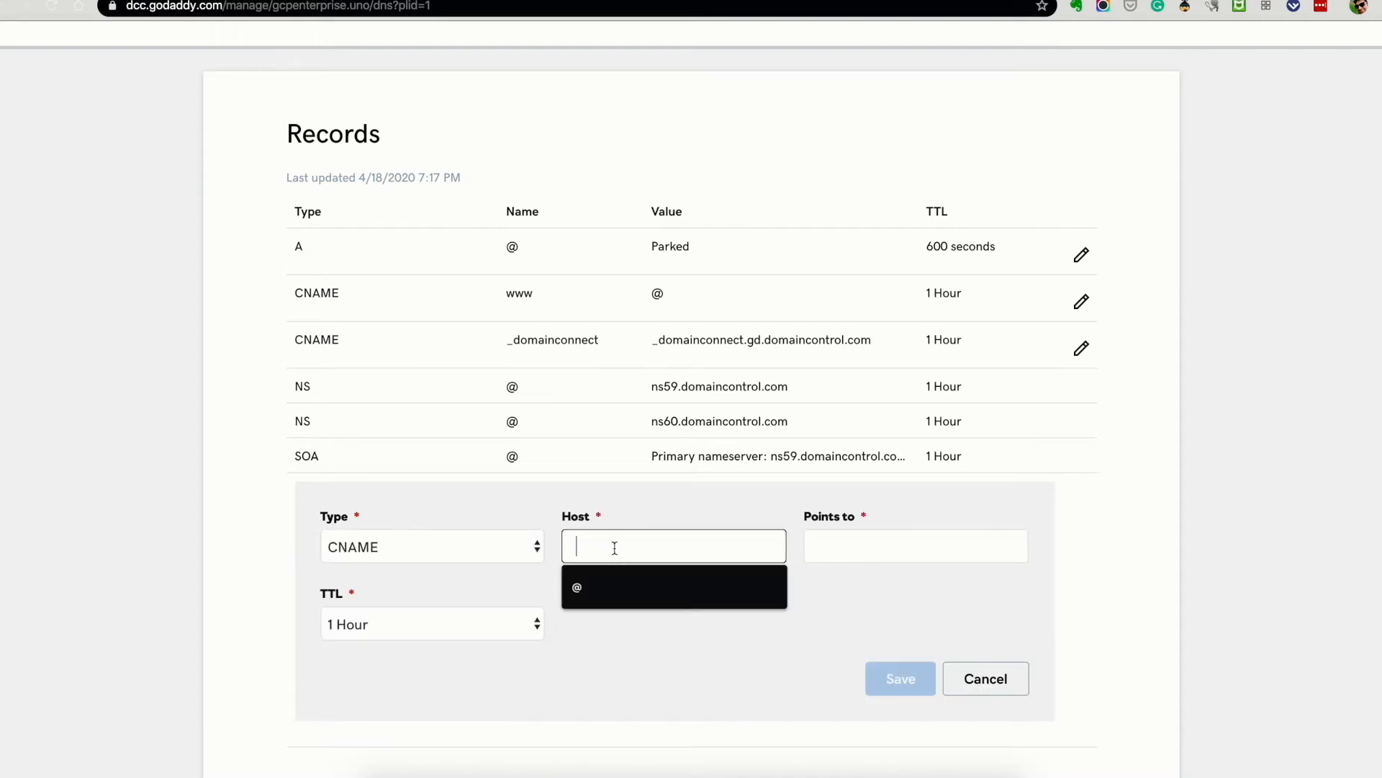
key("super+v")
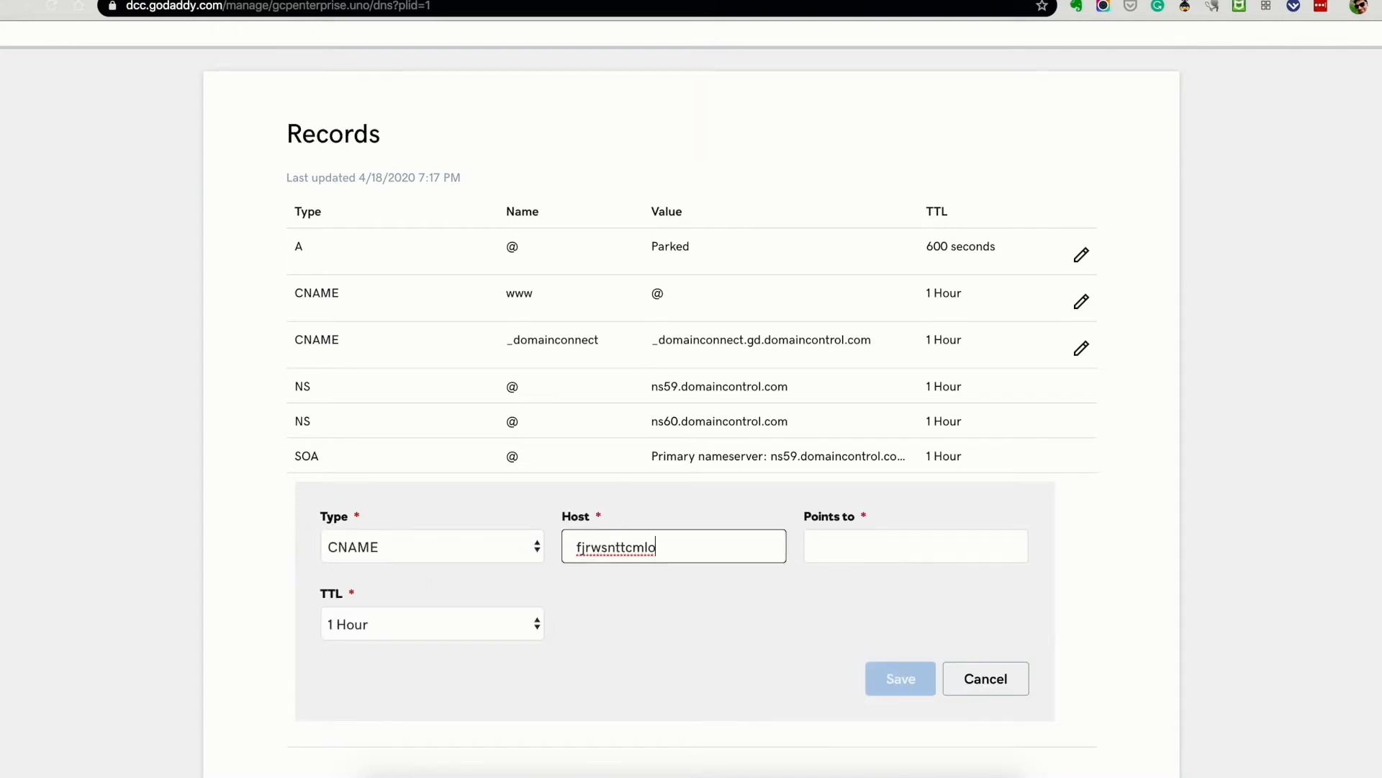
Copy the Destination / Target value from the Google setup page into the new CNAME record's Points to field.
key("ctrl+shift+Tab")
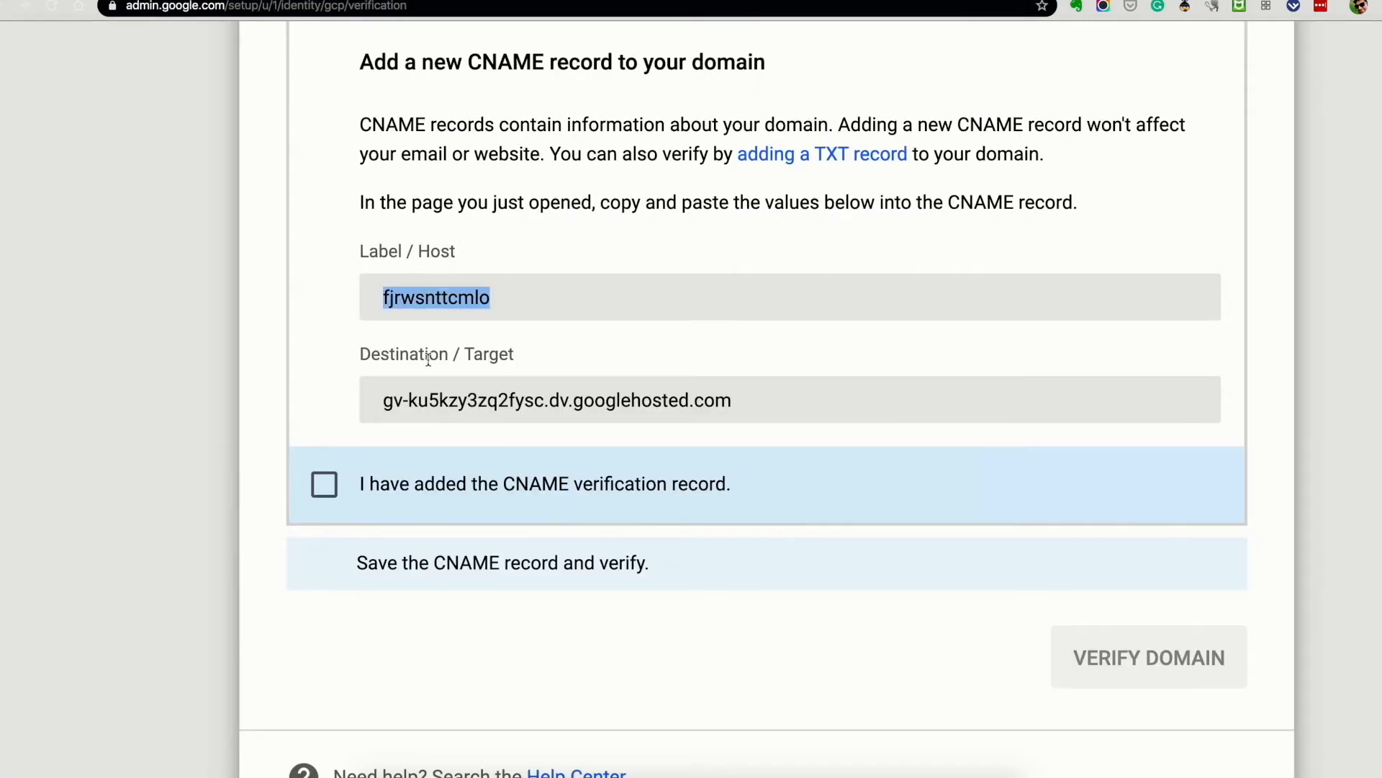
triple_click(432, 402)
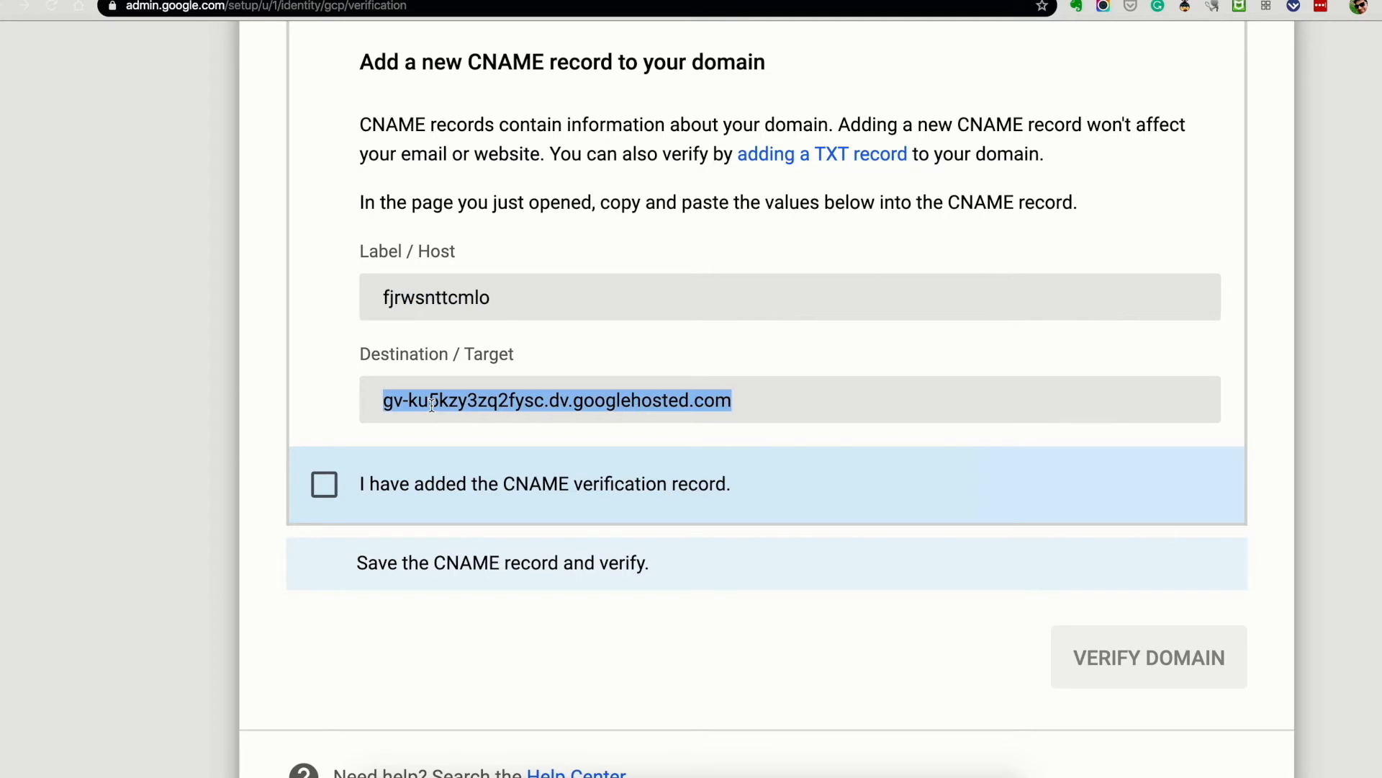
key("ctrl+Tab")
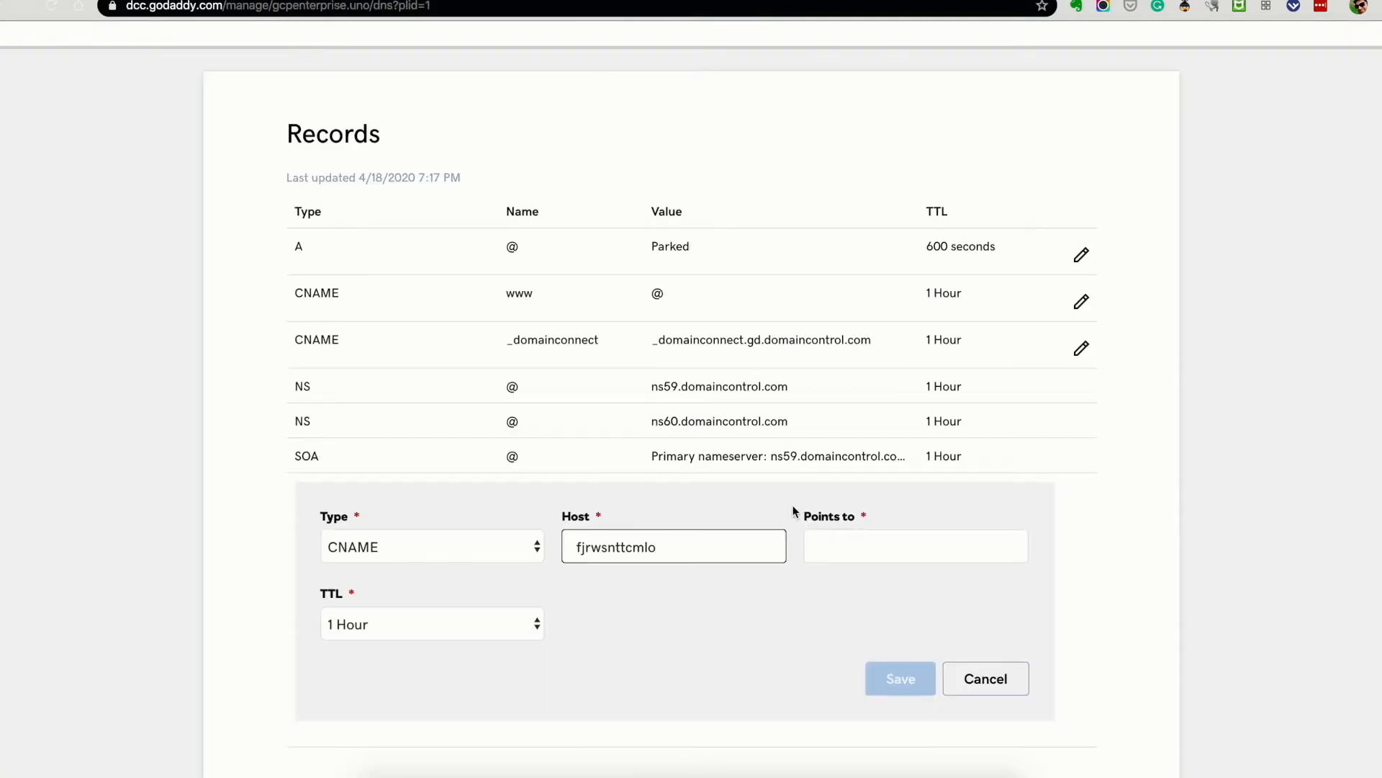
left_click(874, 553)
key("ctrl+v")
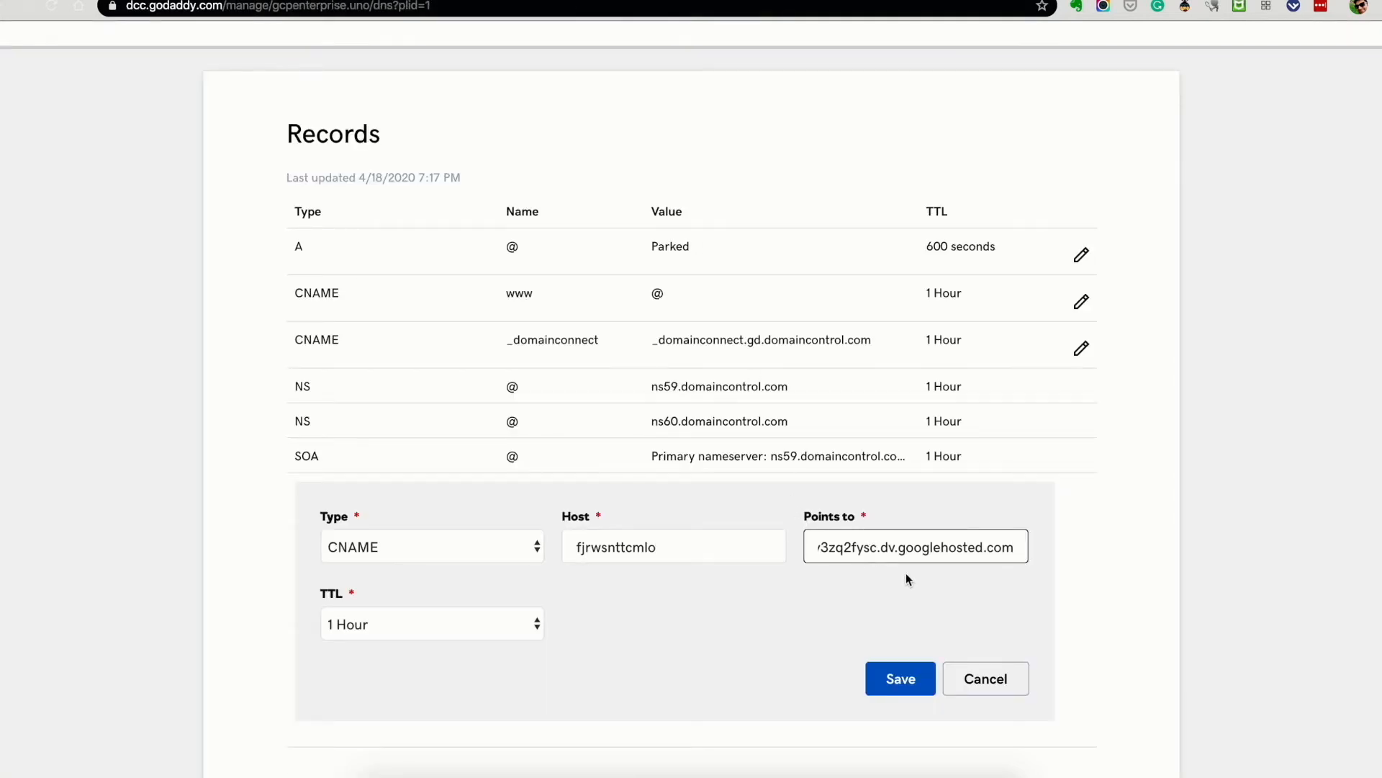
key("Home")
left_click(848, 611)
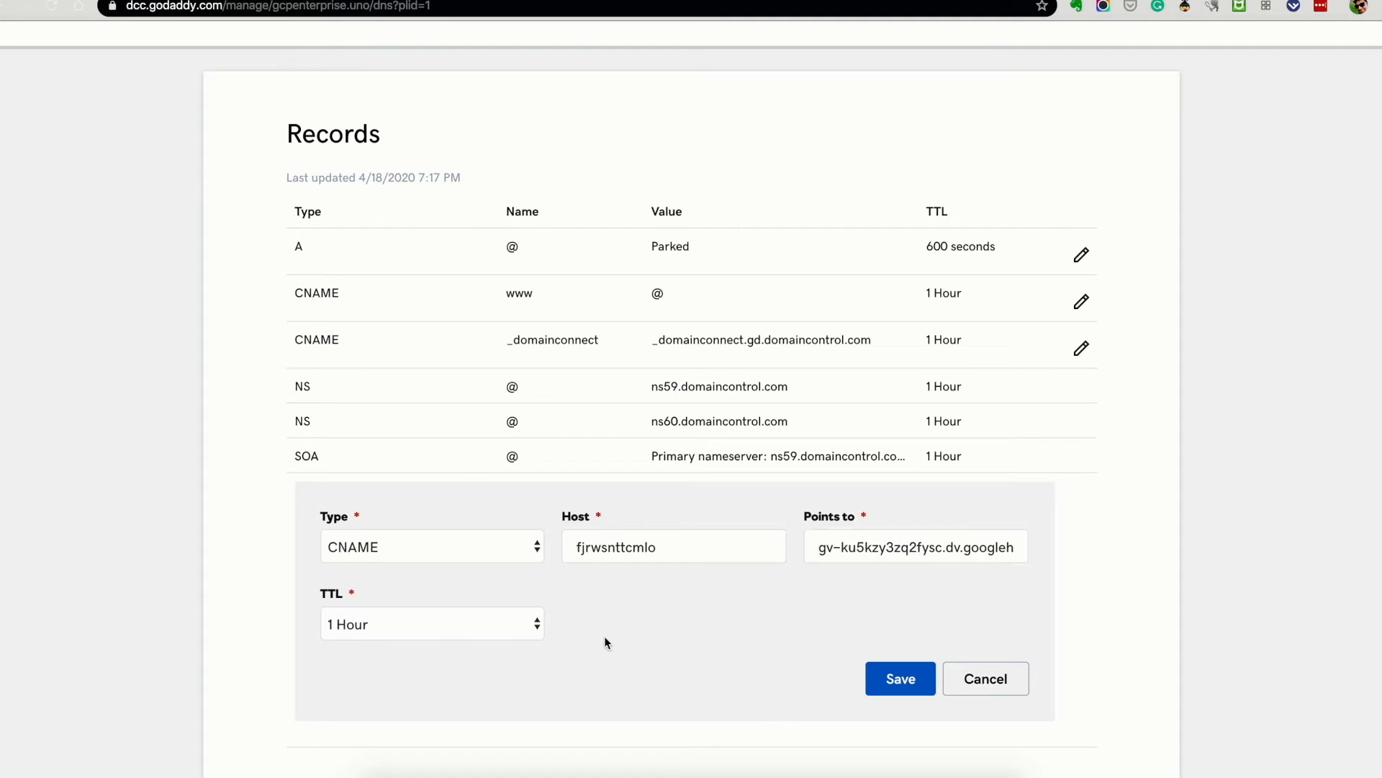
Choose a TTL of 1 Hour for the new CNAME record and save it.
left_click(473, 631)
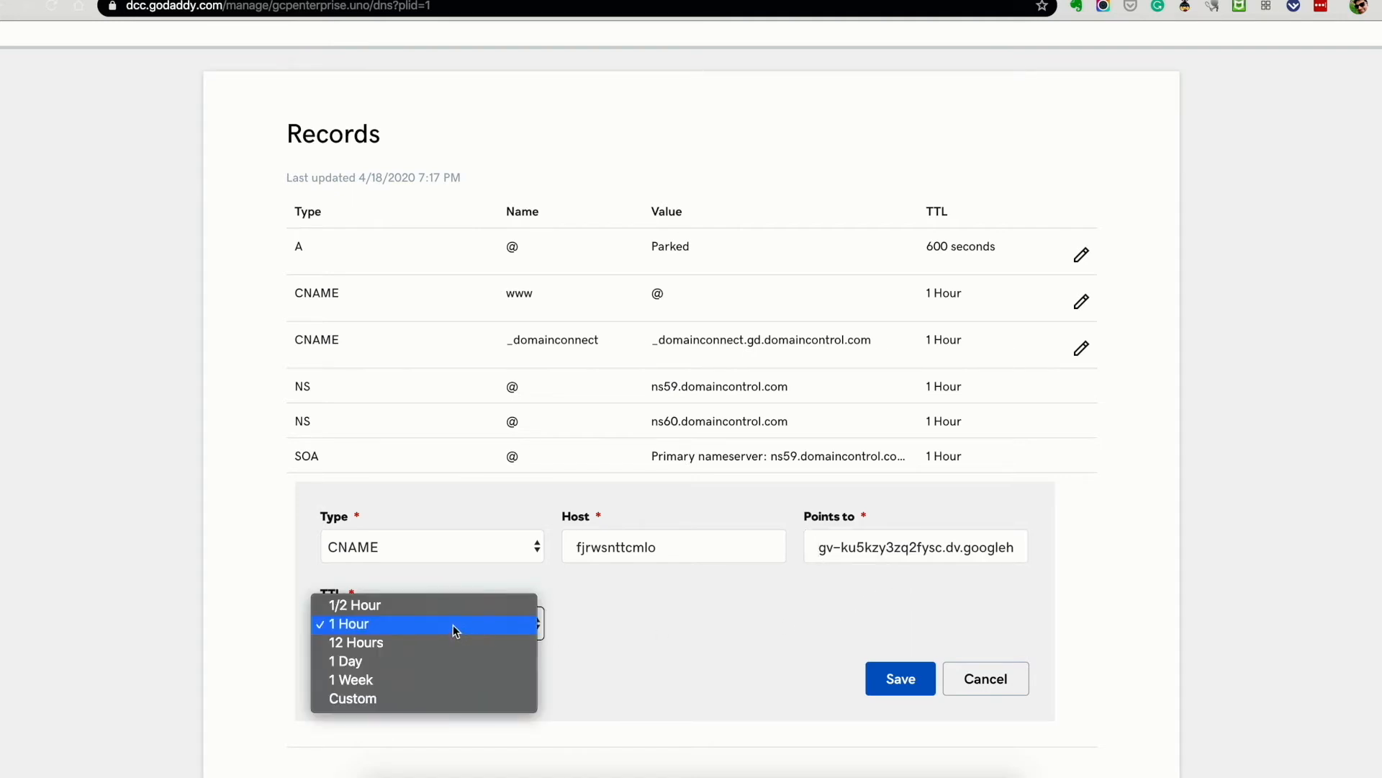
left_click(451, 624)
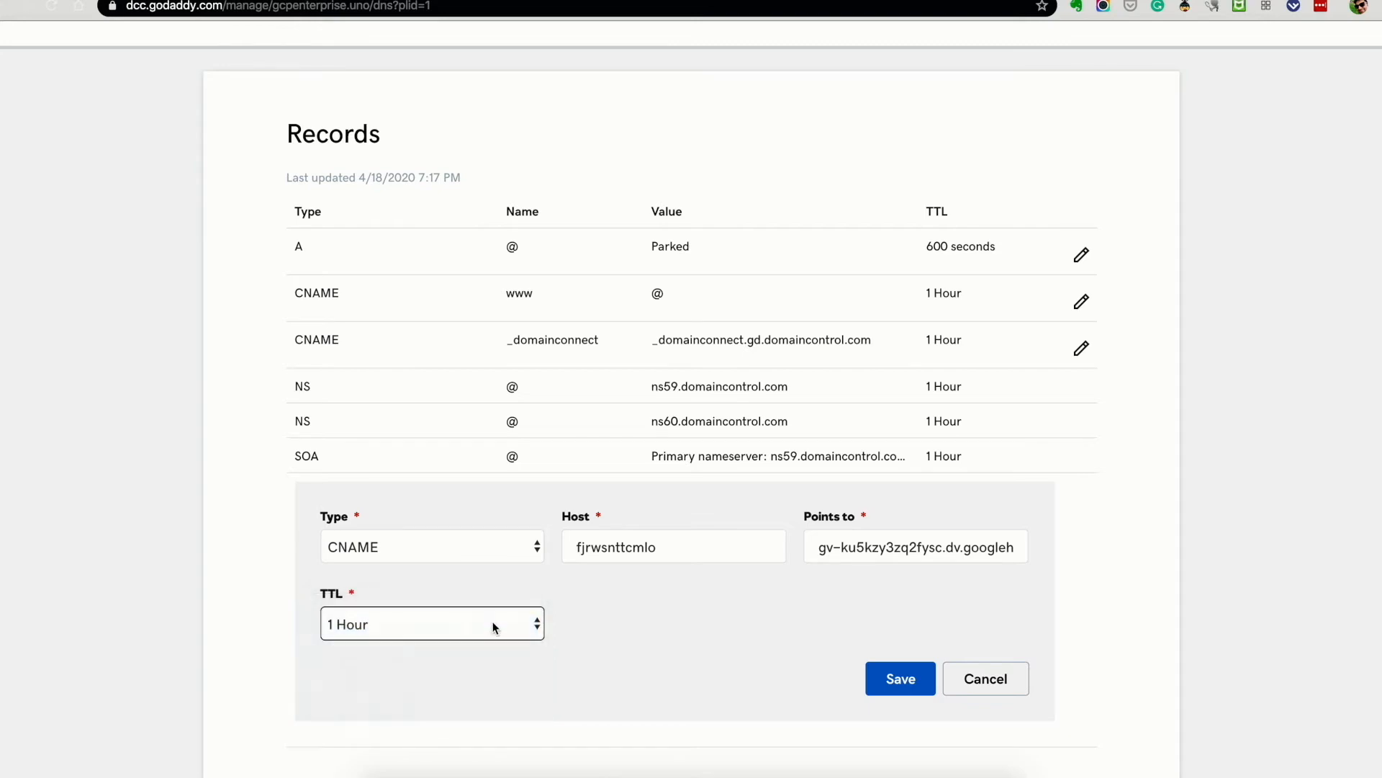
left_click(905, 680)
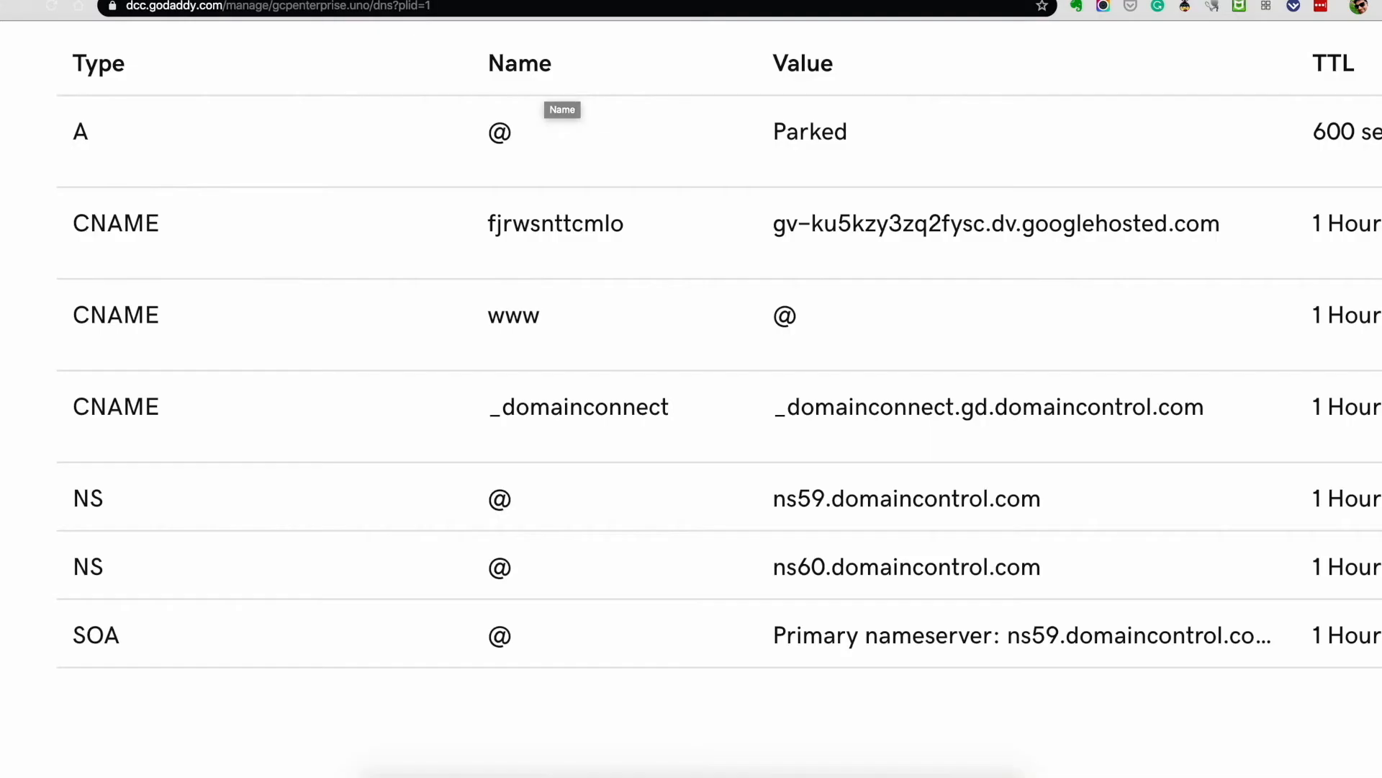
In the Google setup page, confirm the CNAME verification record was added and saved, and verify the domain.
left_click(710, 1)
left_click(477, 488)
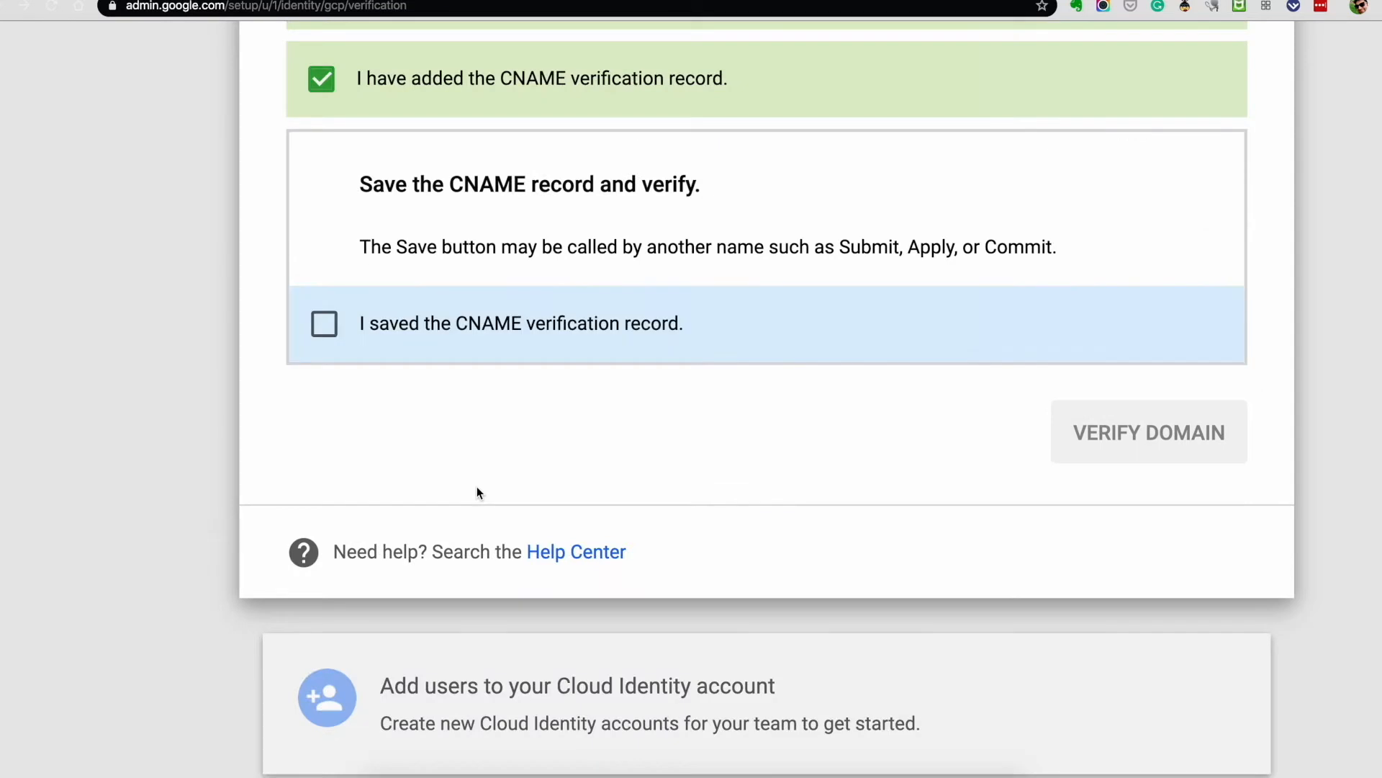
left_click(425, 335)
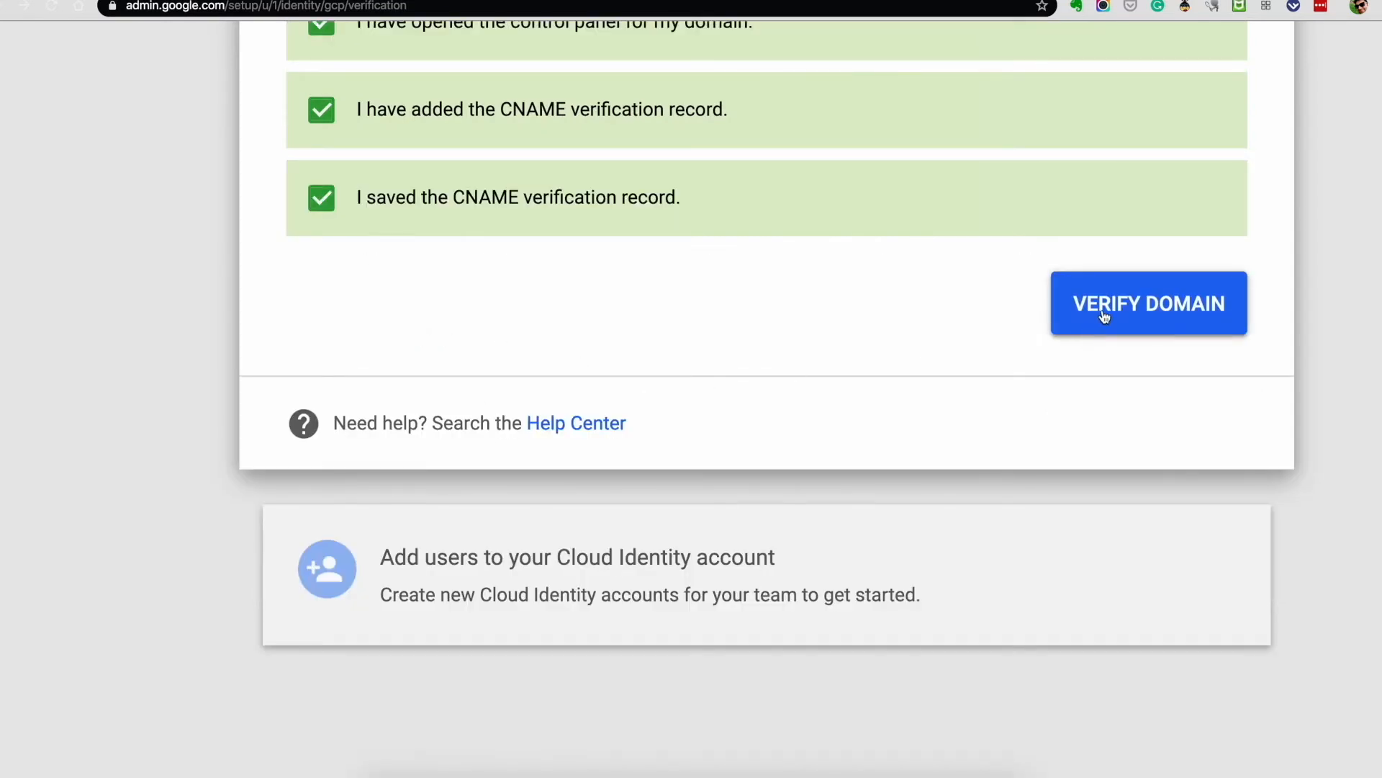
scroll(893, 263, "up", 5)
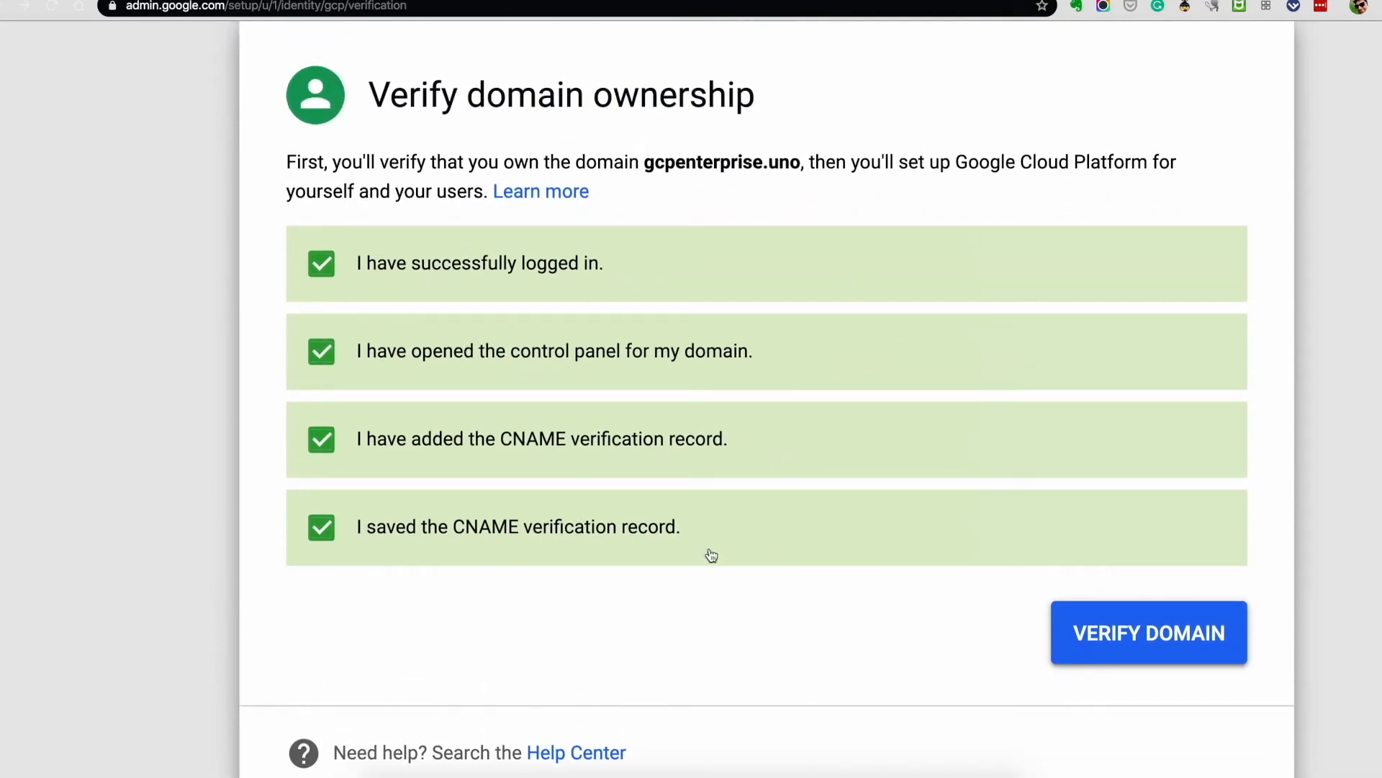
left_click(1095, 629)
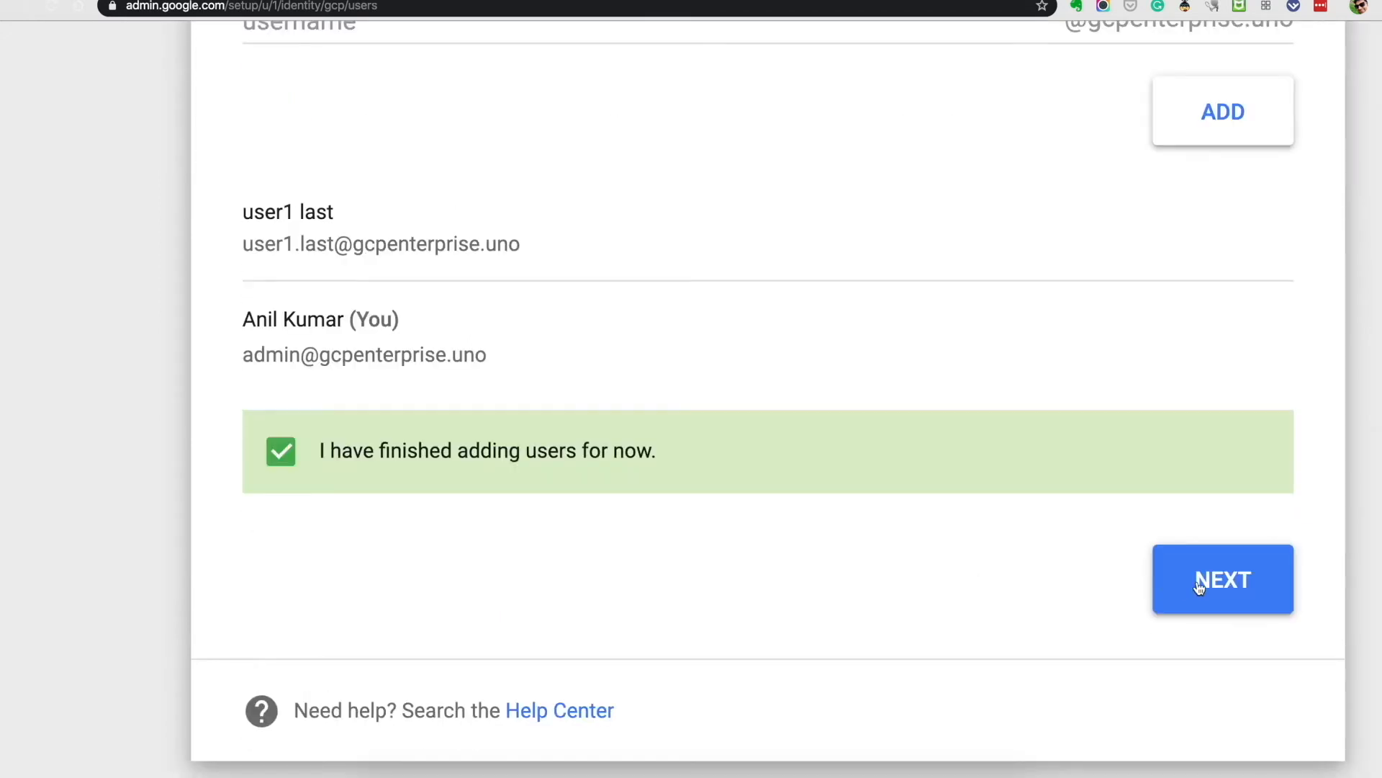
Finish adding users, email the team a notification about creating a new user, and continue to the Cloud Console.
left_click(1199, 589)
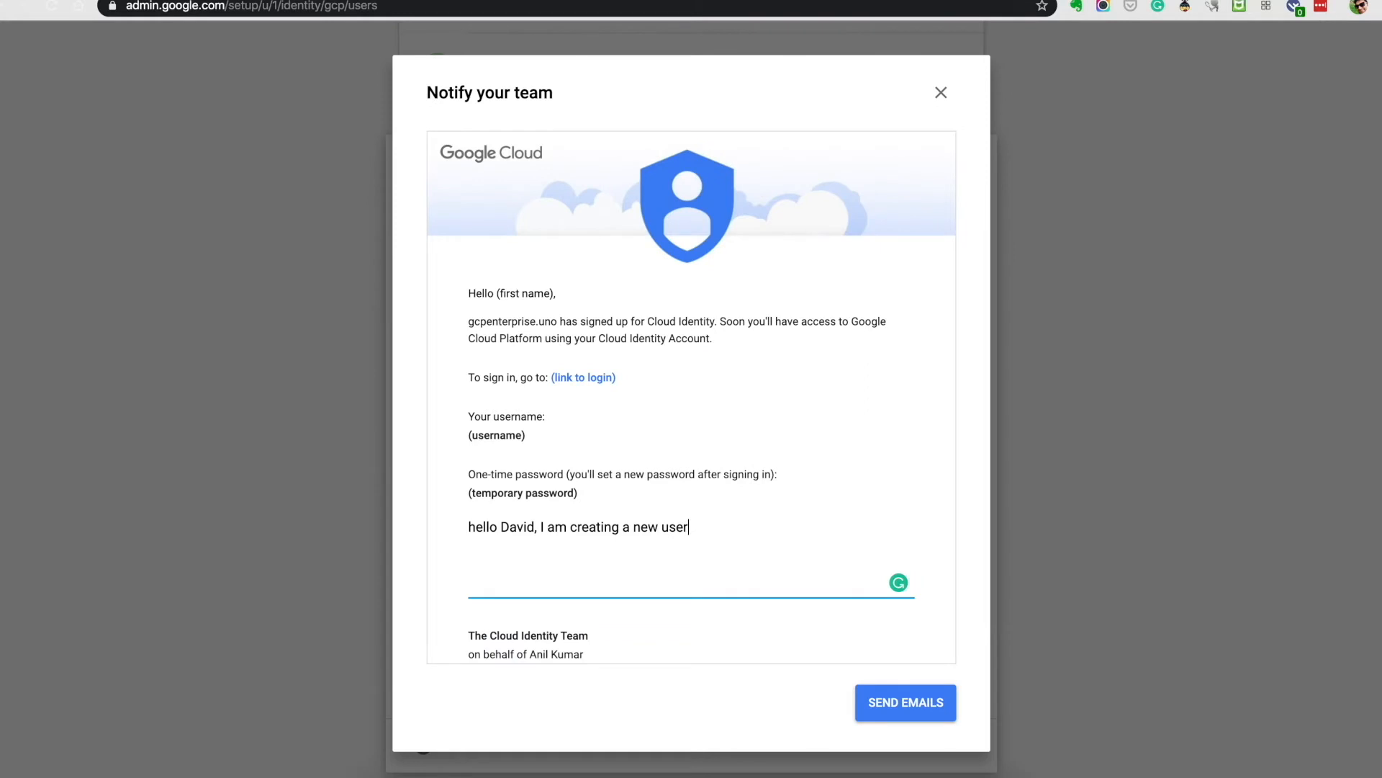
type("f")
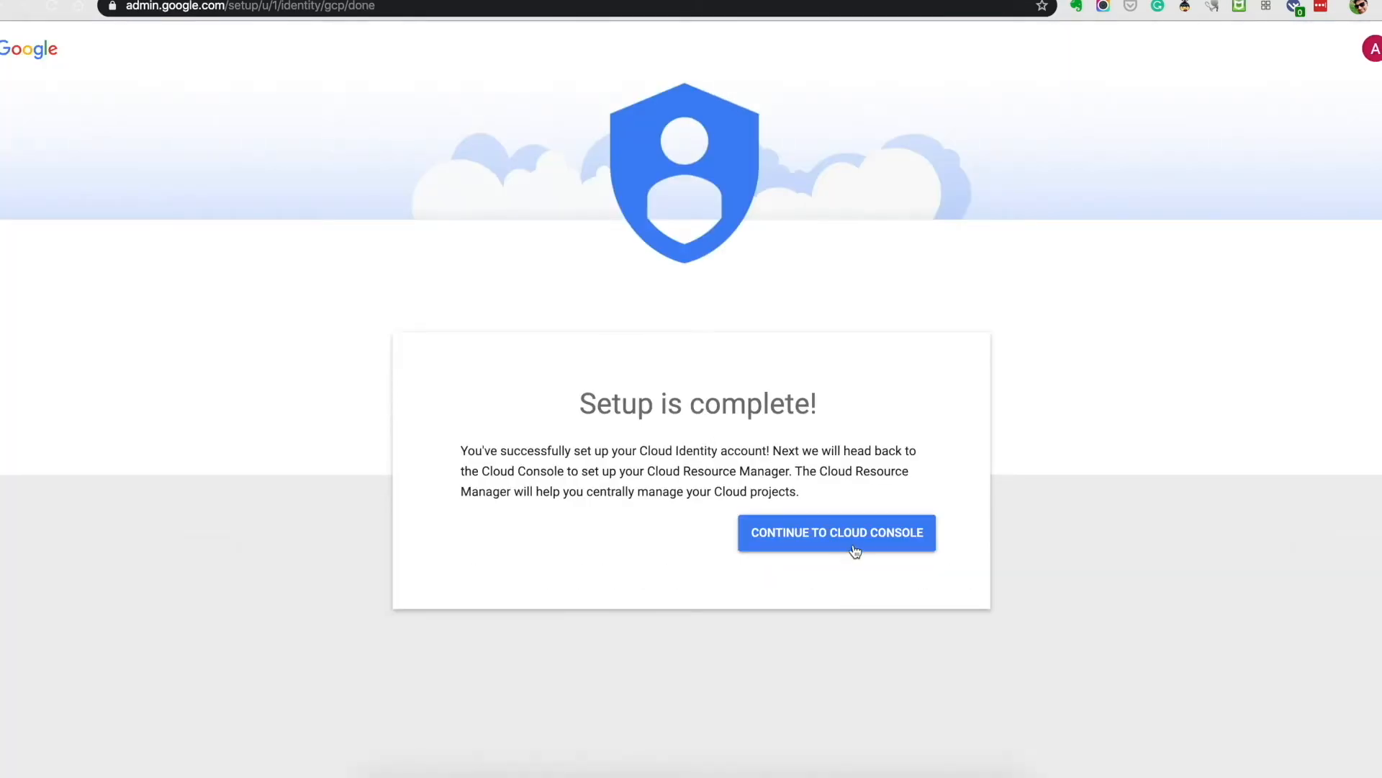
left_click(855, 543)
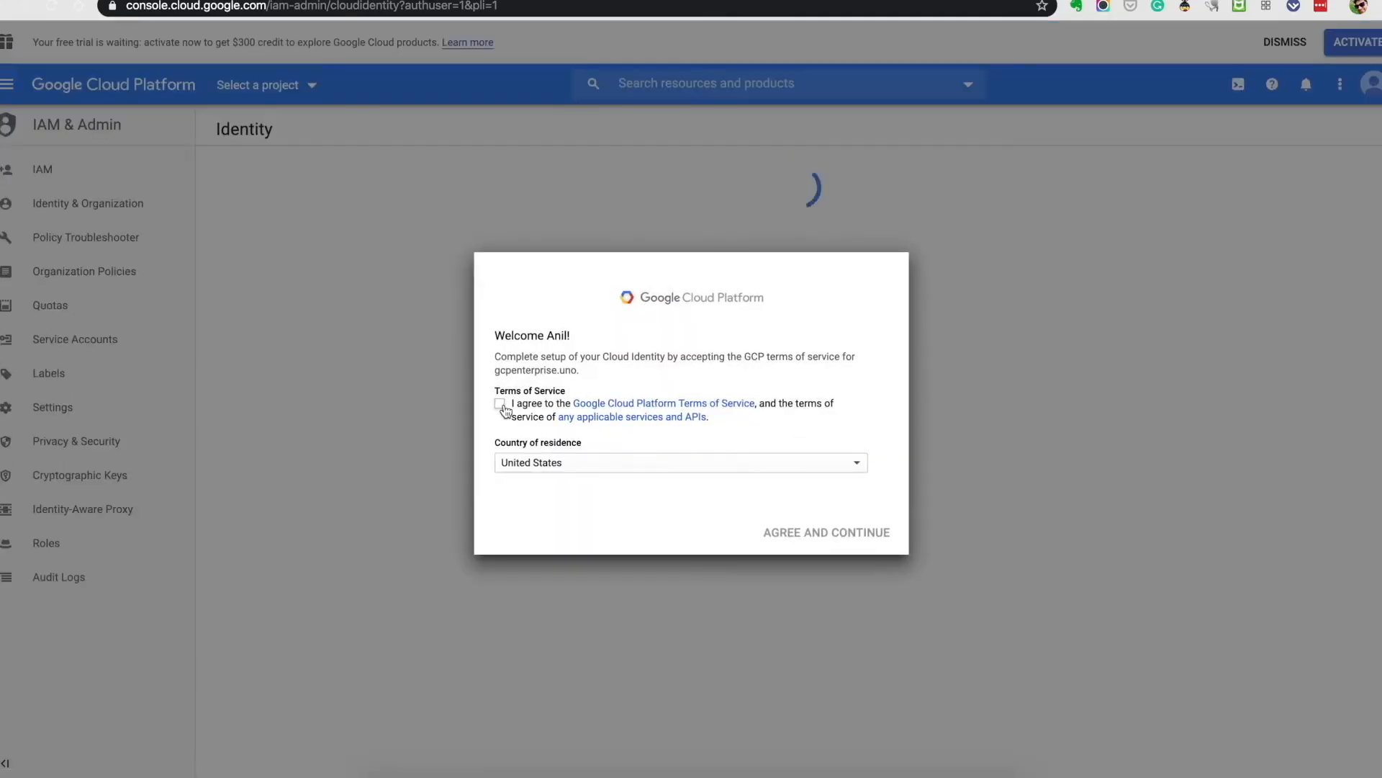
Accept the Google Cloud Platform terms of service and sign up for the free trial, with United States as the country.
left_click(500, 404)
left_click(839, 532)
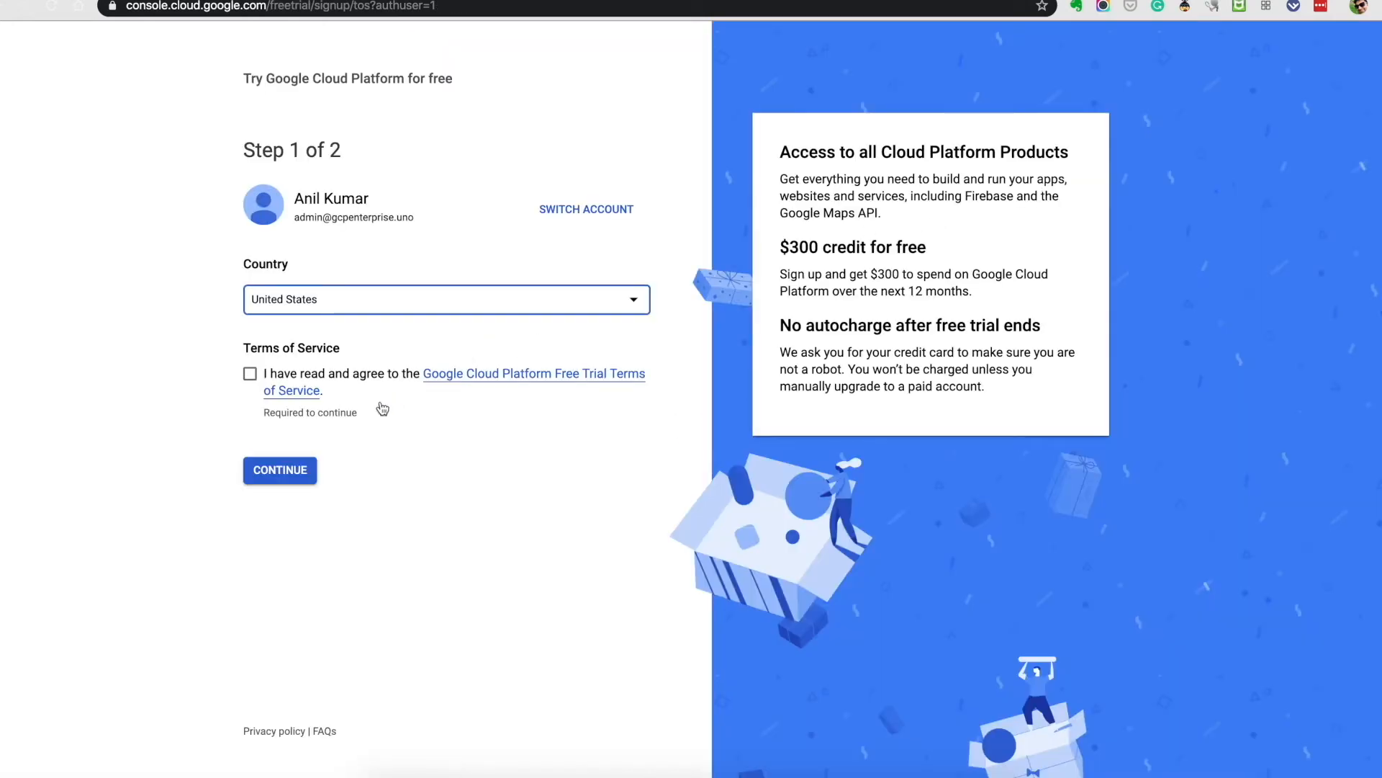
left_click(250, 374)
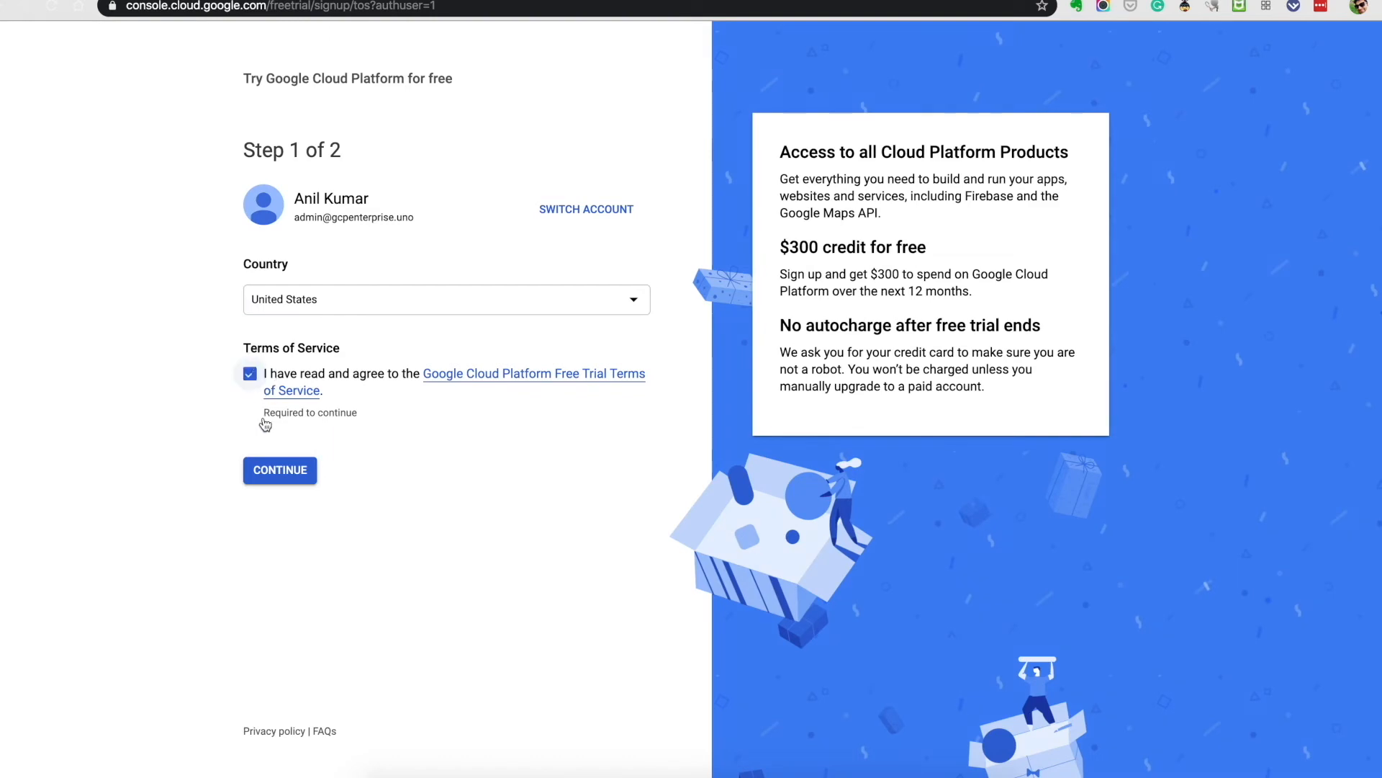
left_click(280, 470)
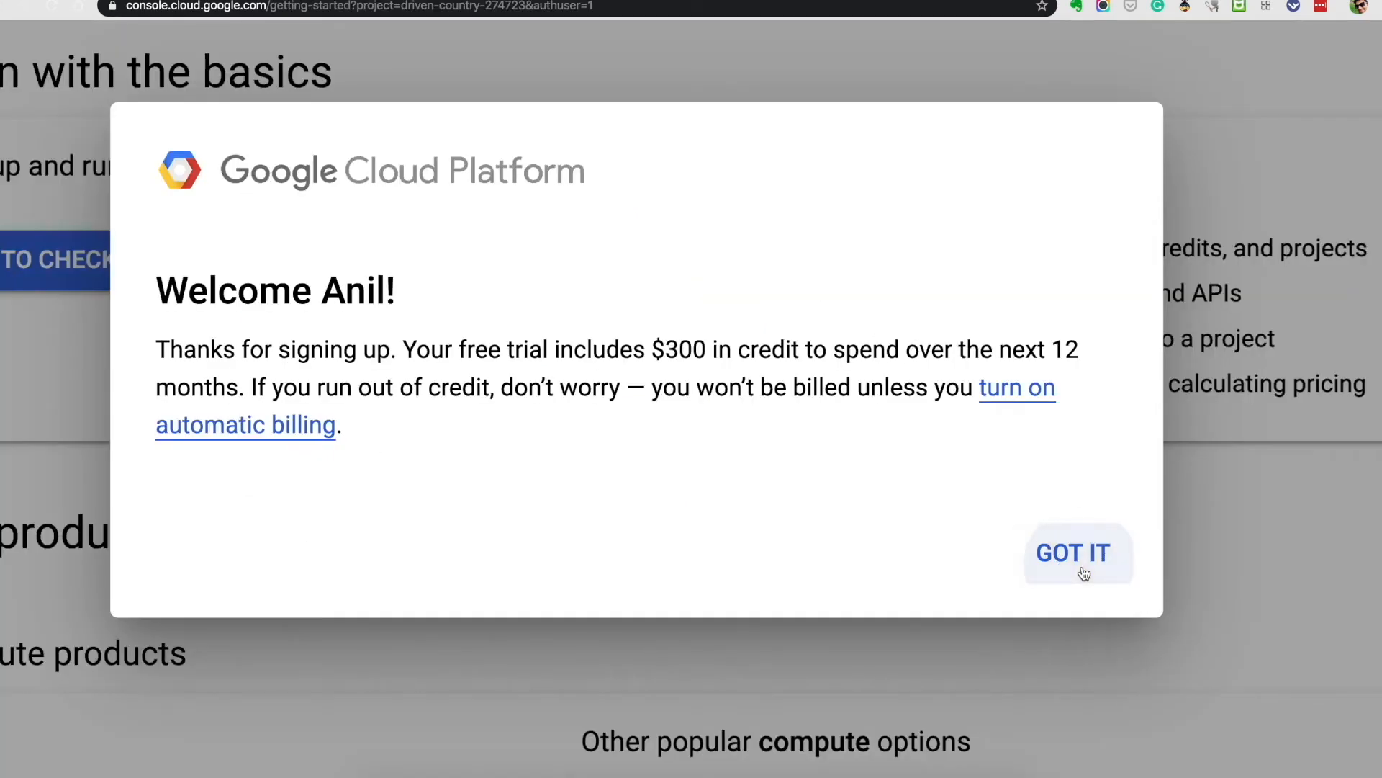
left_click(1084, 573)
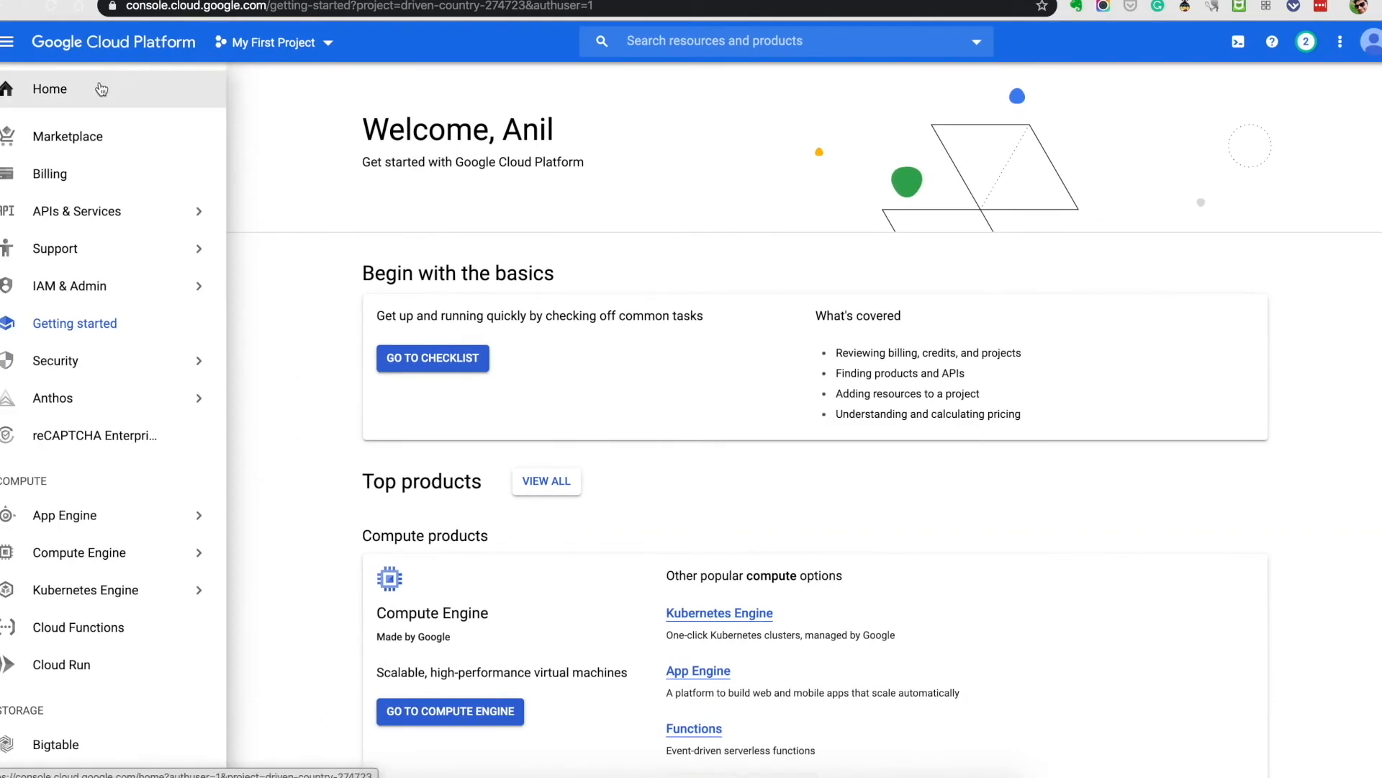
Open the Manage resources page from IAM & Admin.
left_click(100, 288)
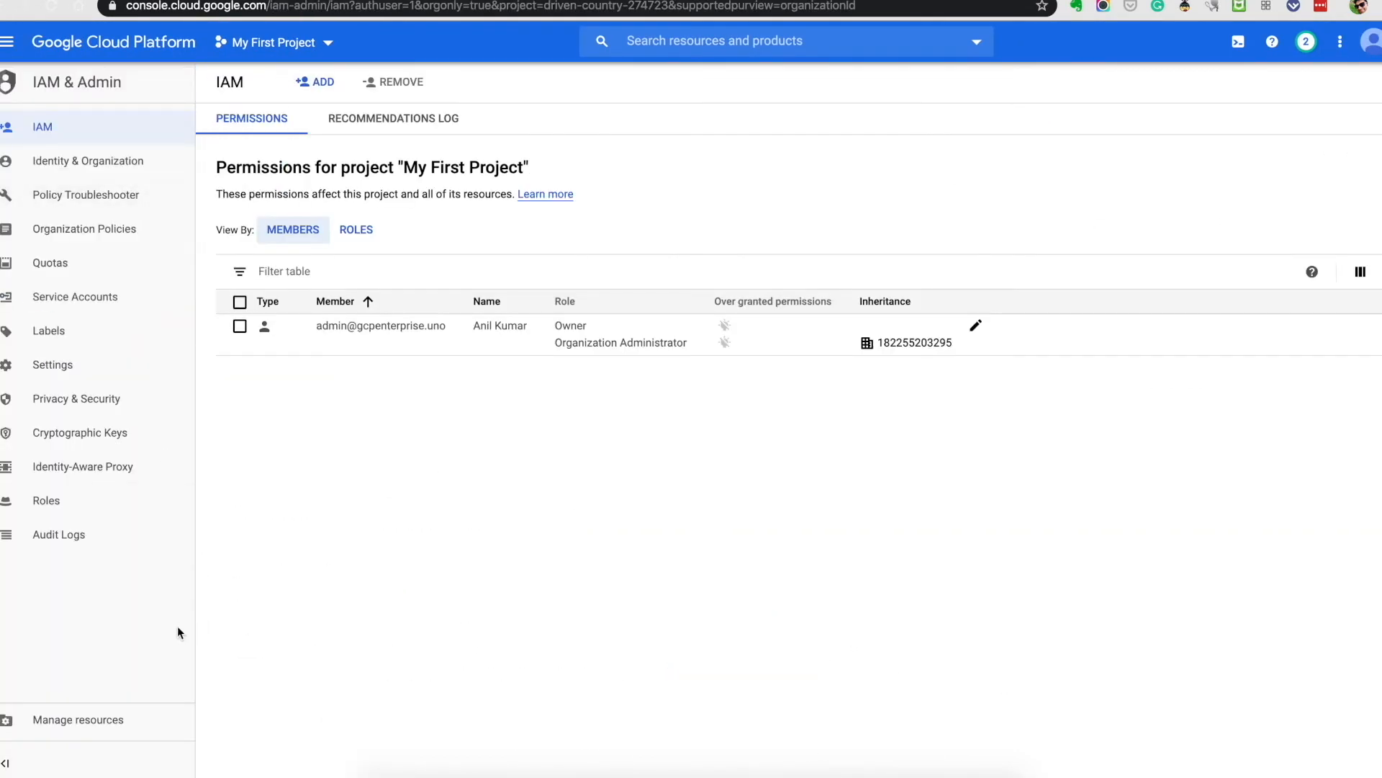
scroll(177, 625, "up", 5)
scroll(126, 657, "left", 3)
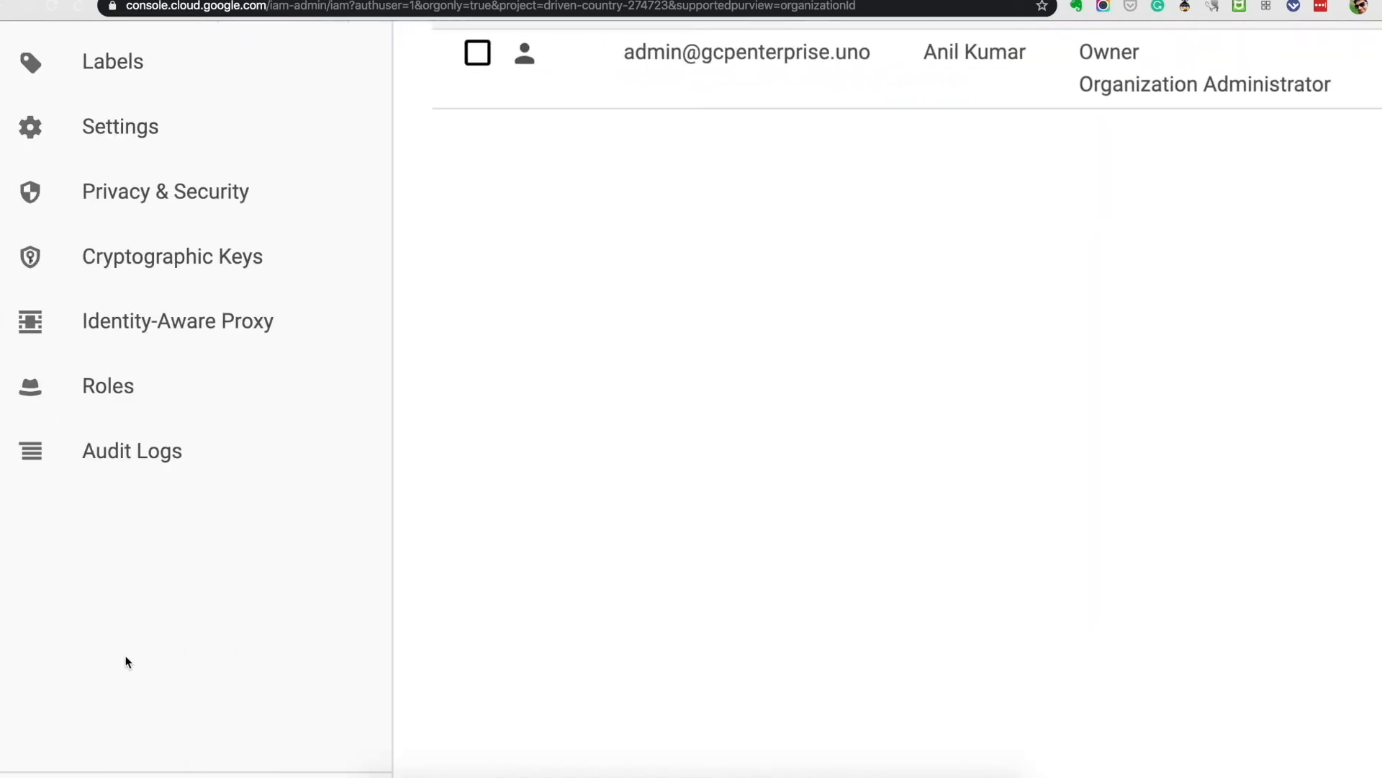
scroll(127, 659, "down", 3)
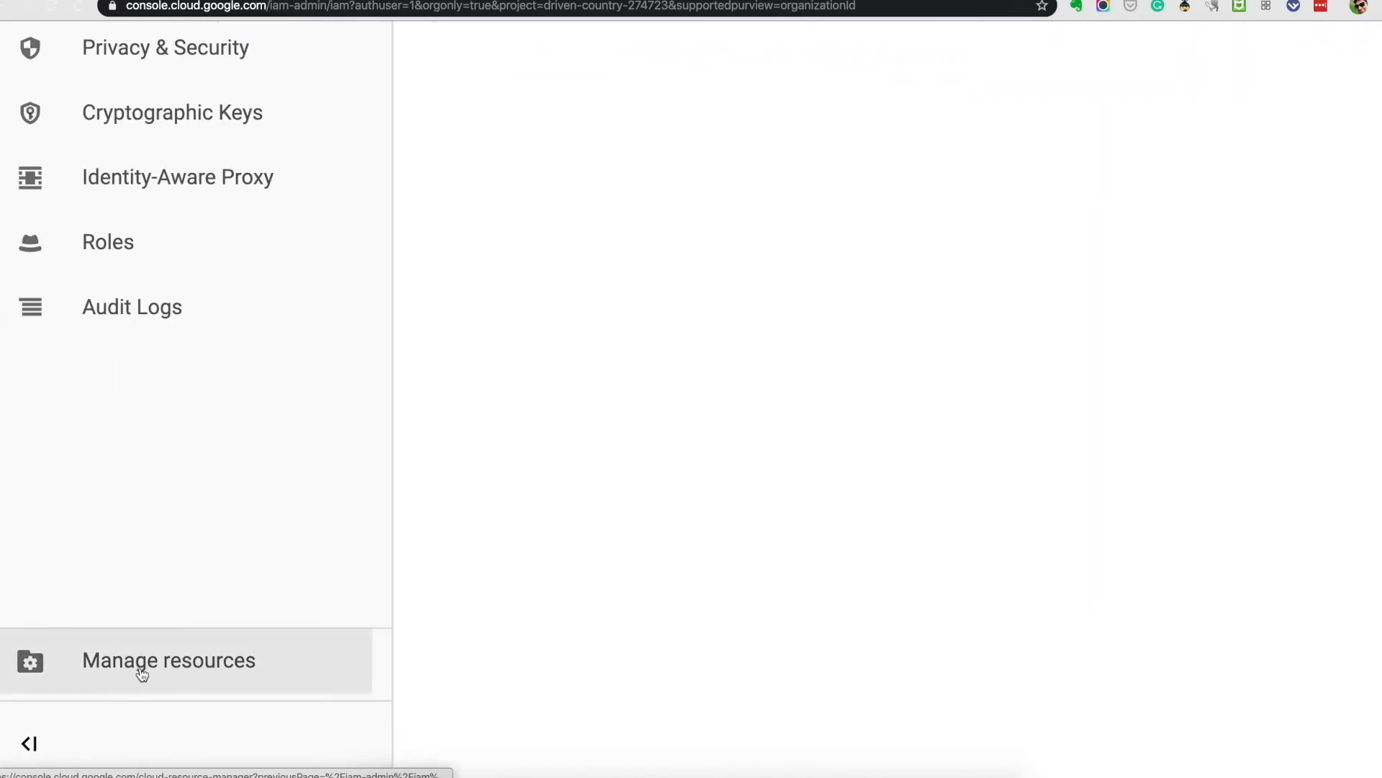
left_click(171, 658)
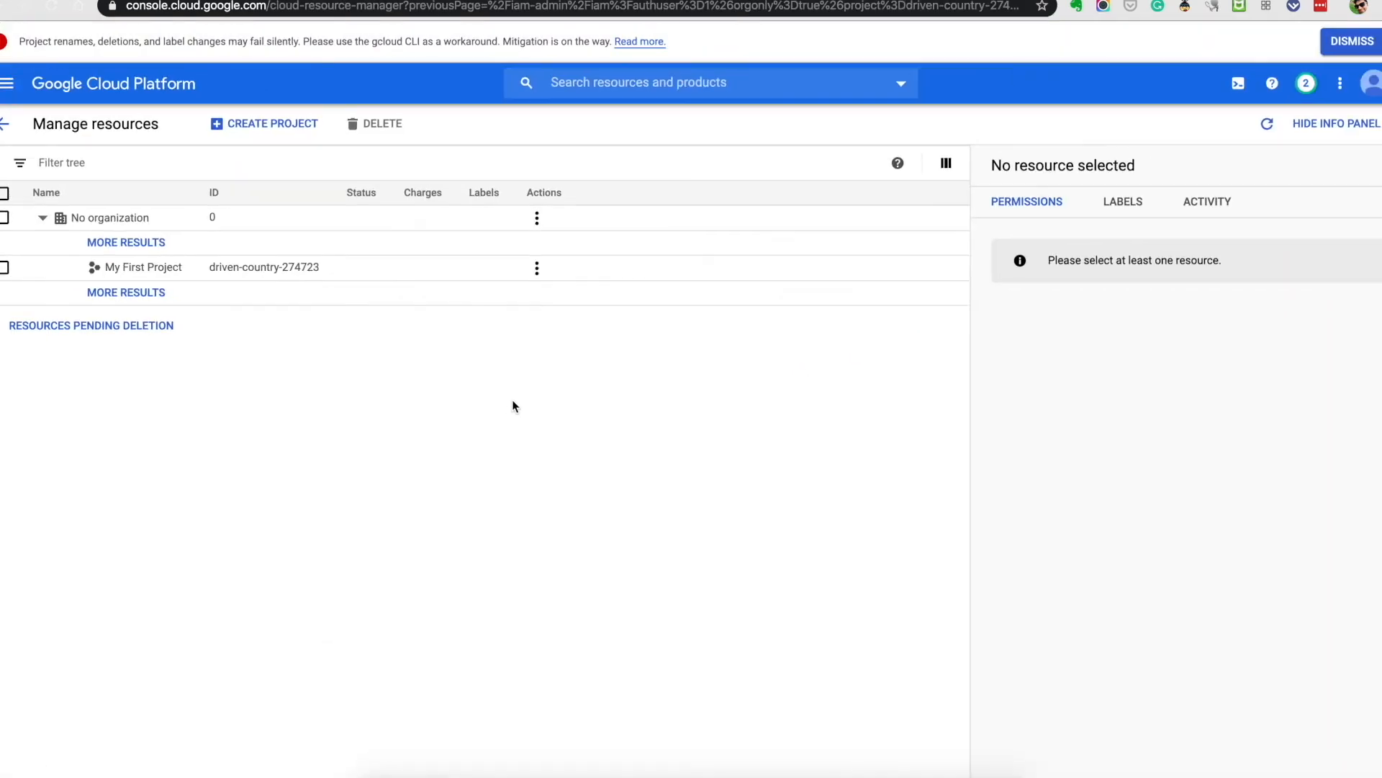
Load the remaining entries in the resource tree and examine the gcpenterprise.uno organization and its project.
left_click(135, 248)
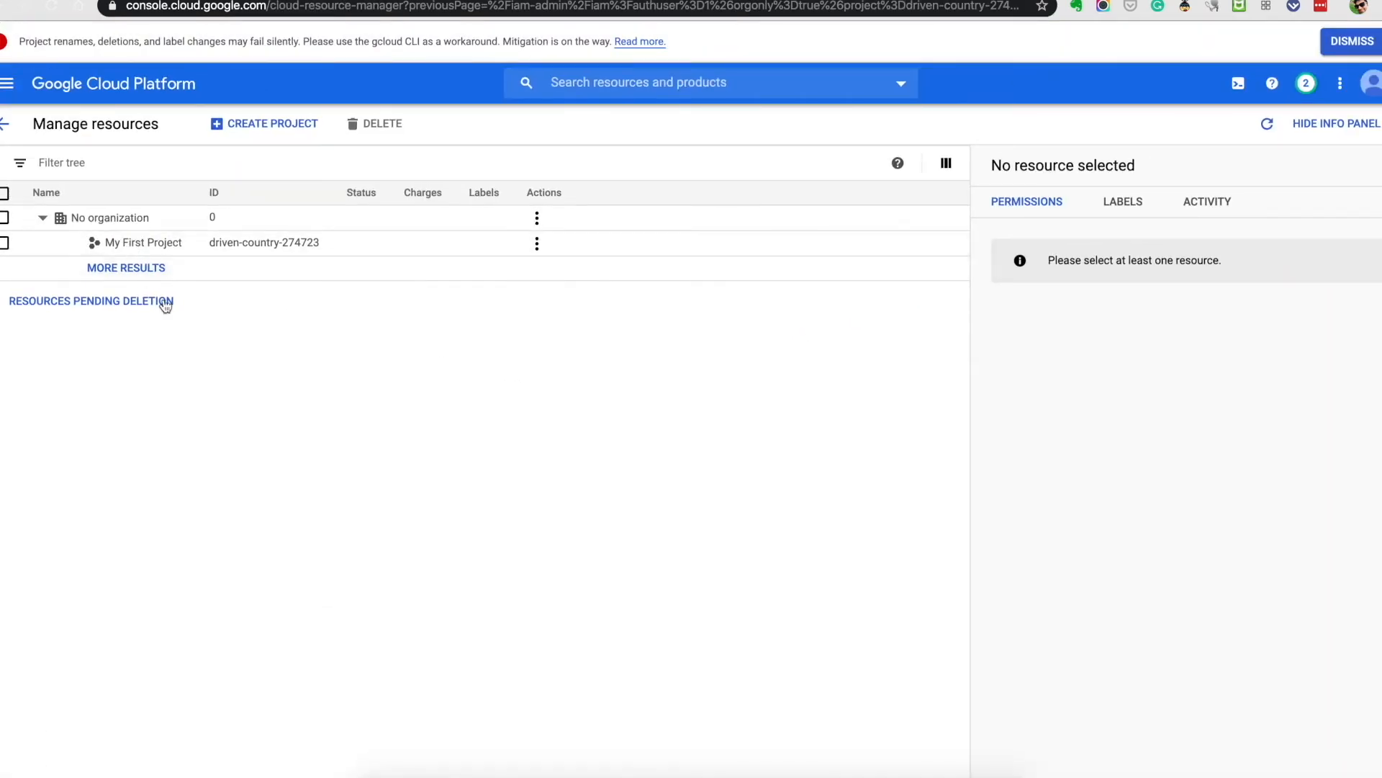
left_click(131, 272)
left_click(153, 245)
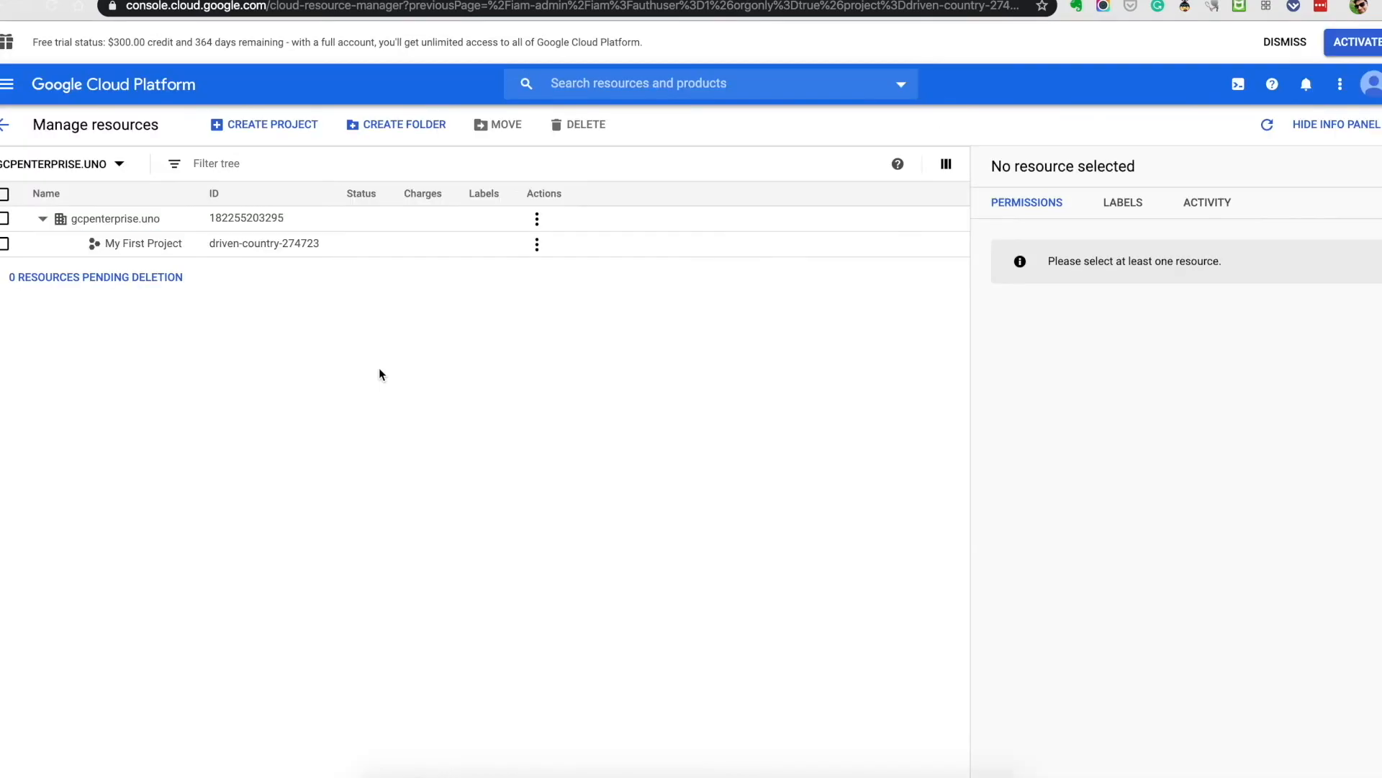
left_click(238, 493)
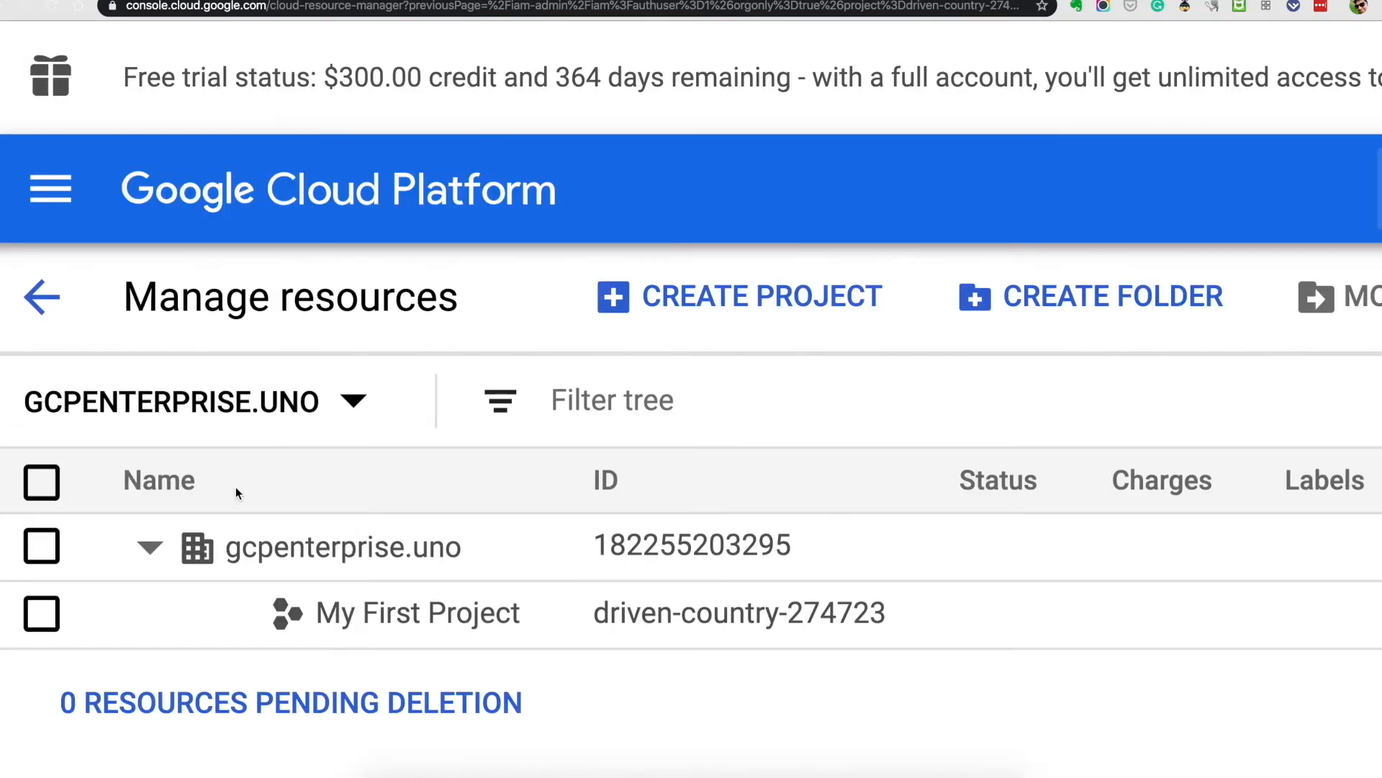
scroll(373, 562, "down", 2)
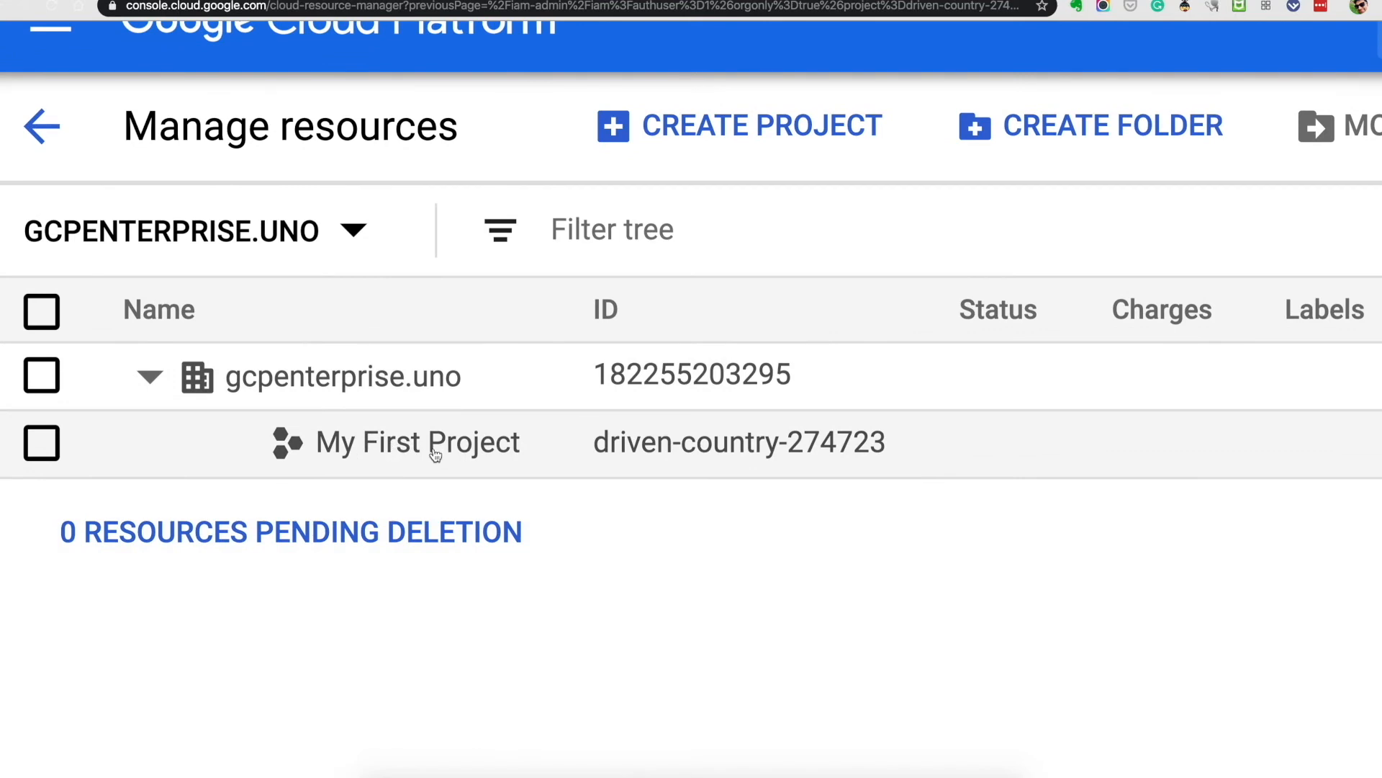
Try to create a folder named Retail with the gcpenterprise.uno organization as its location.
scroll(433, 450, "down", 5)
left_click(565, 173)
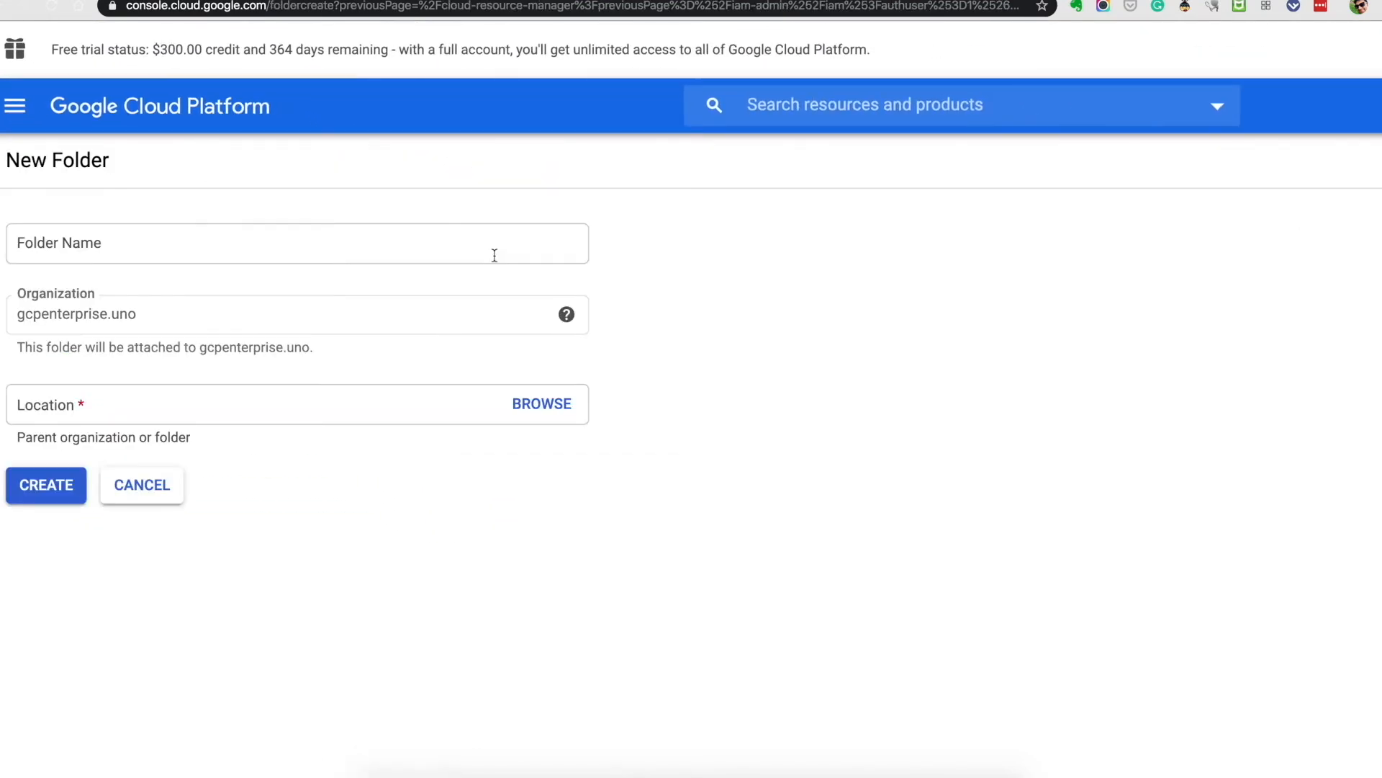
left_click(383, 221)
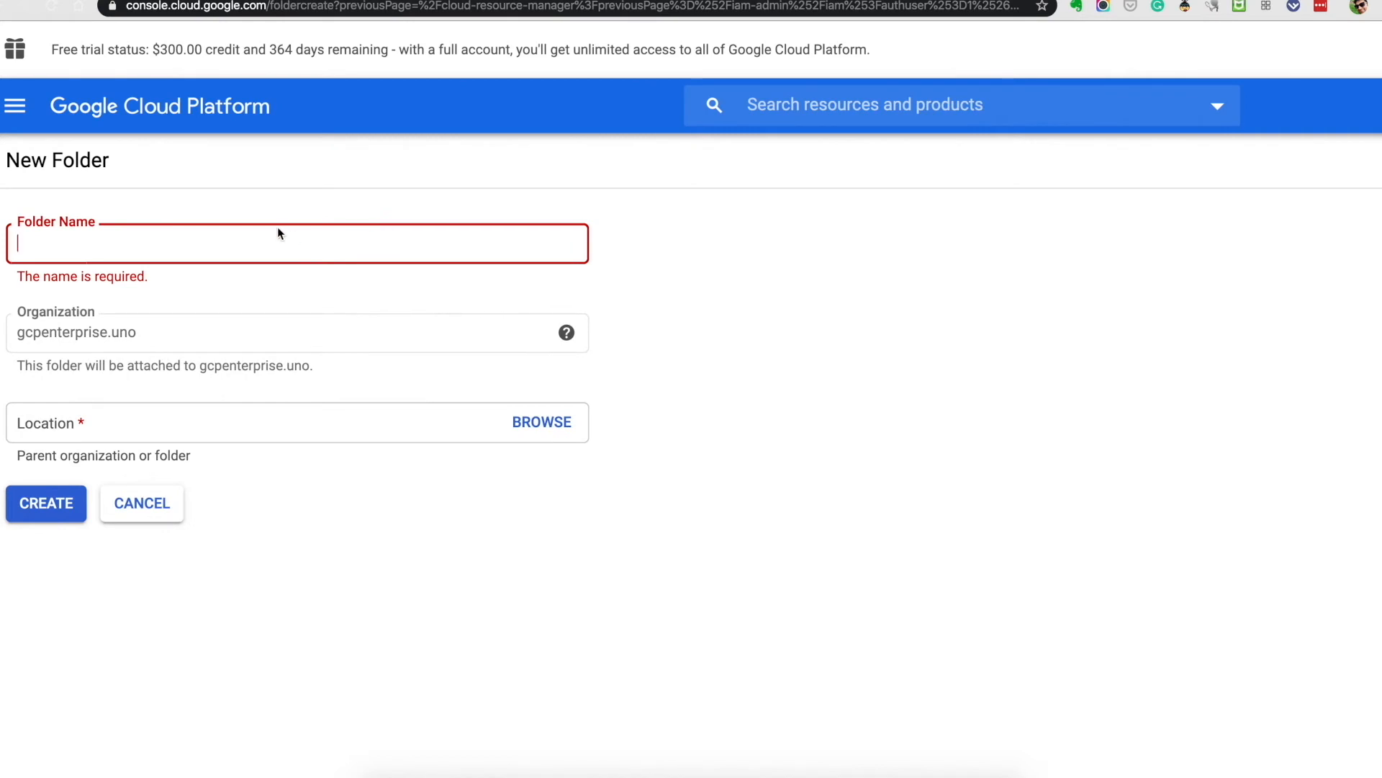
type("Retail")
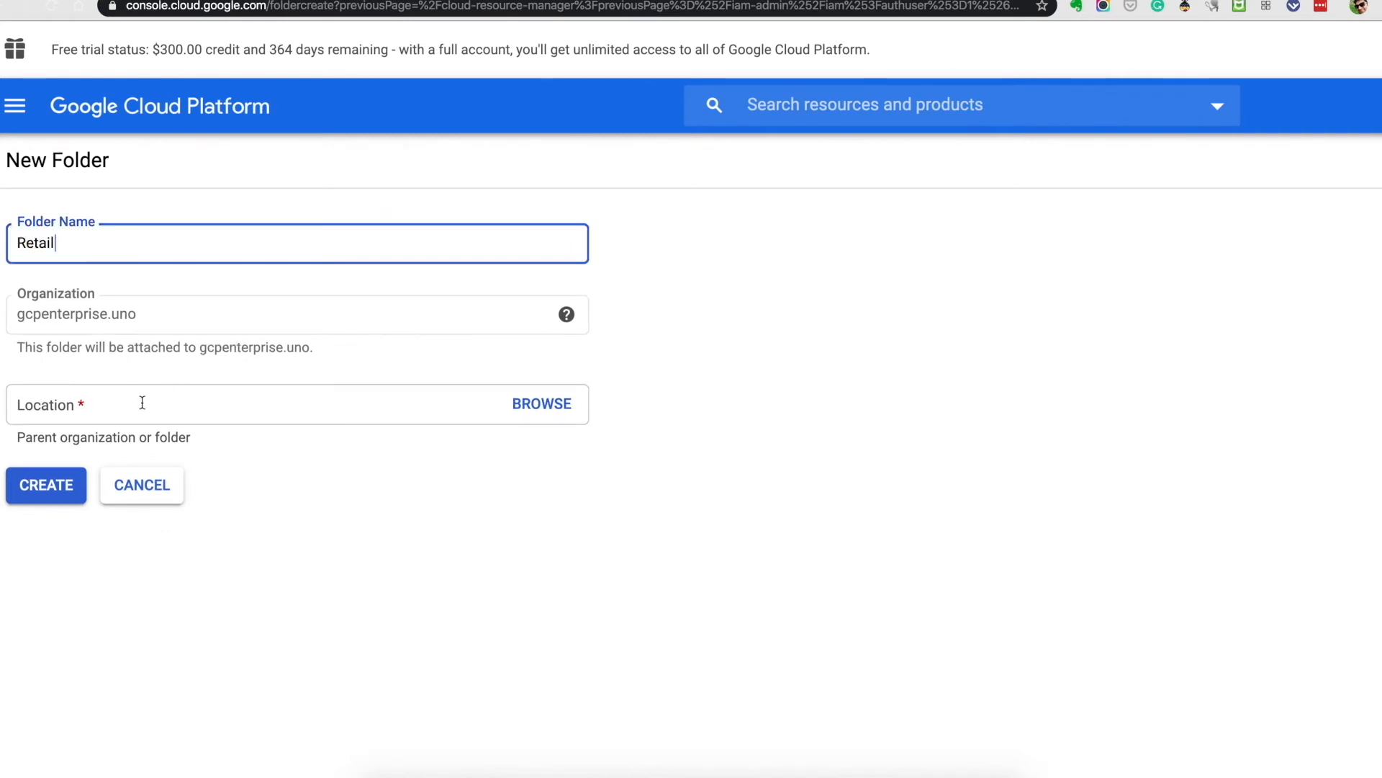
left_click(545, 403)
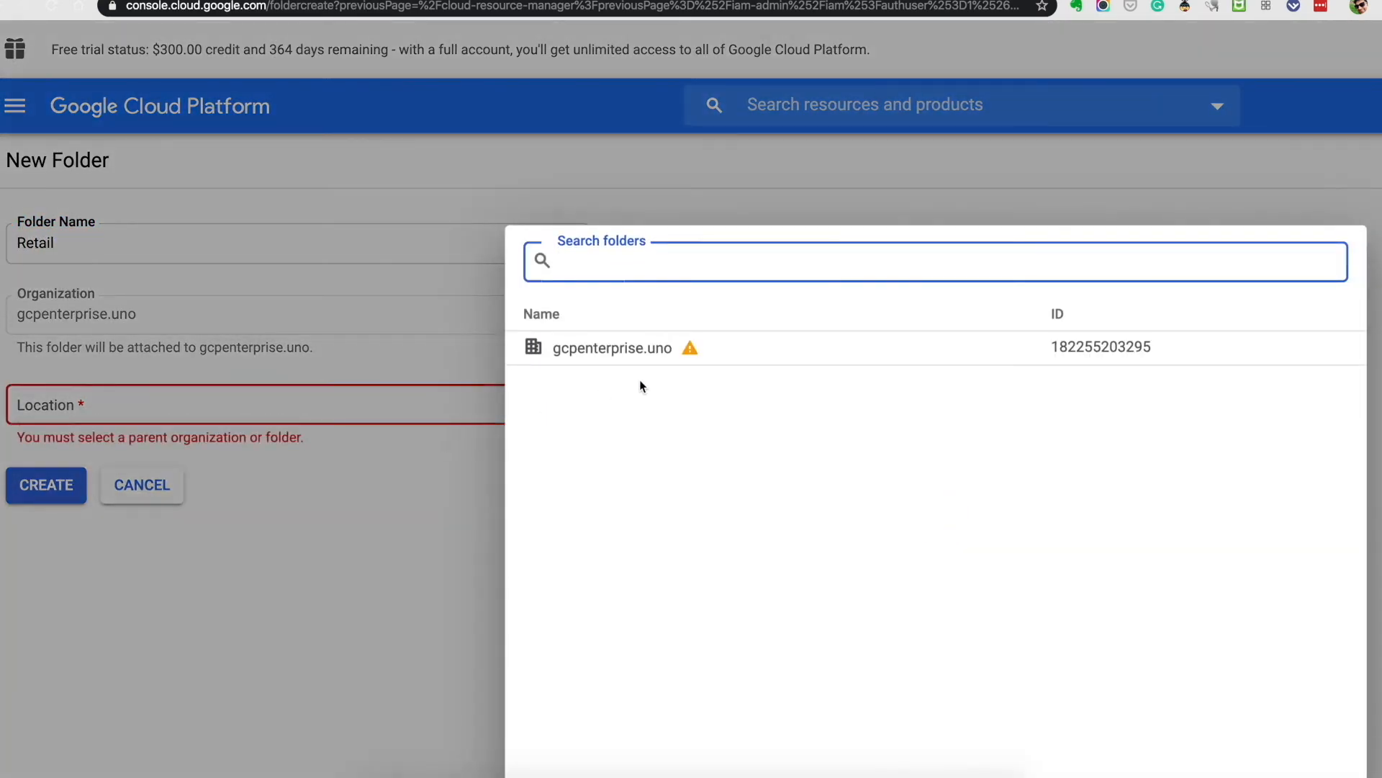
left_click(617, 349)
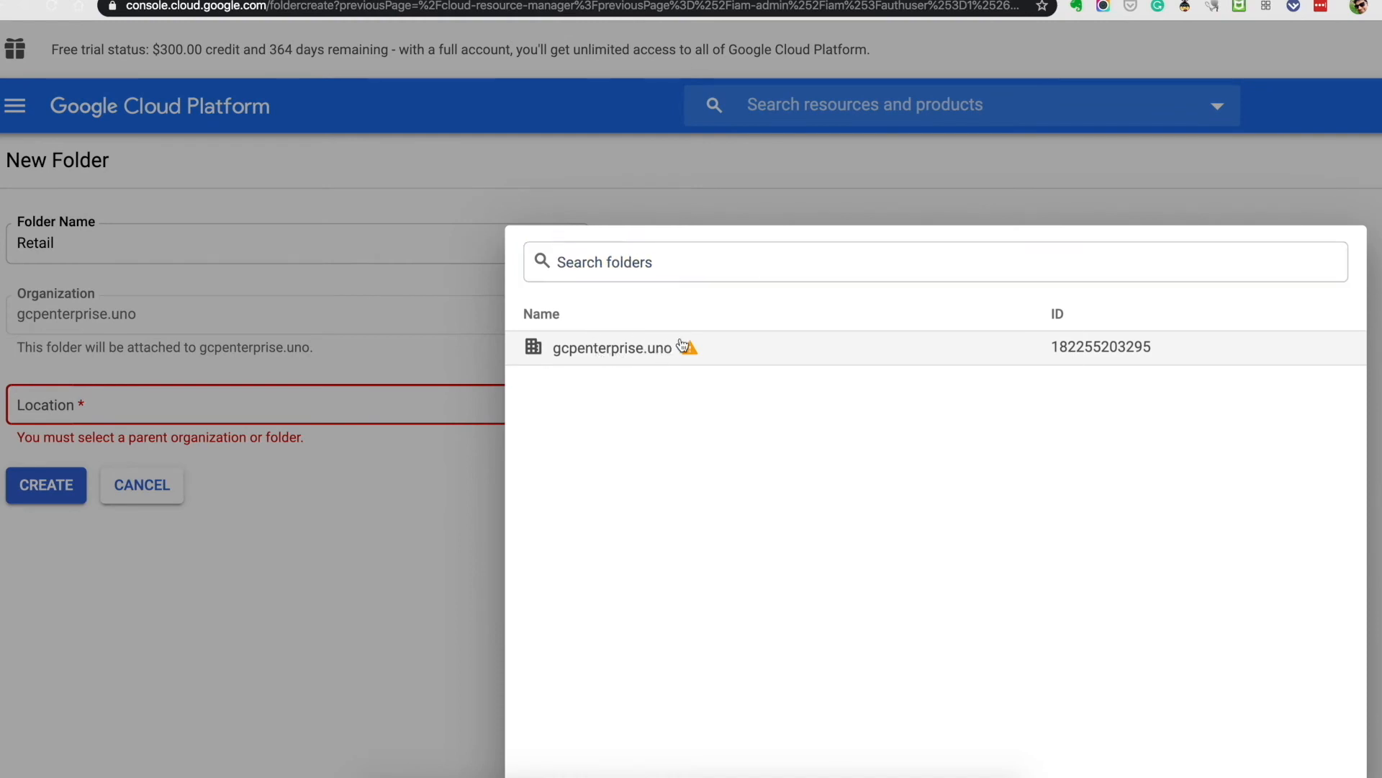
mouse_move(692, 350)
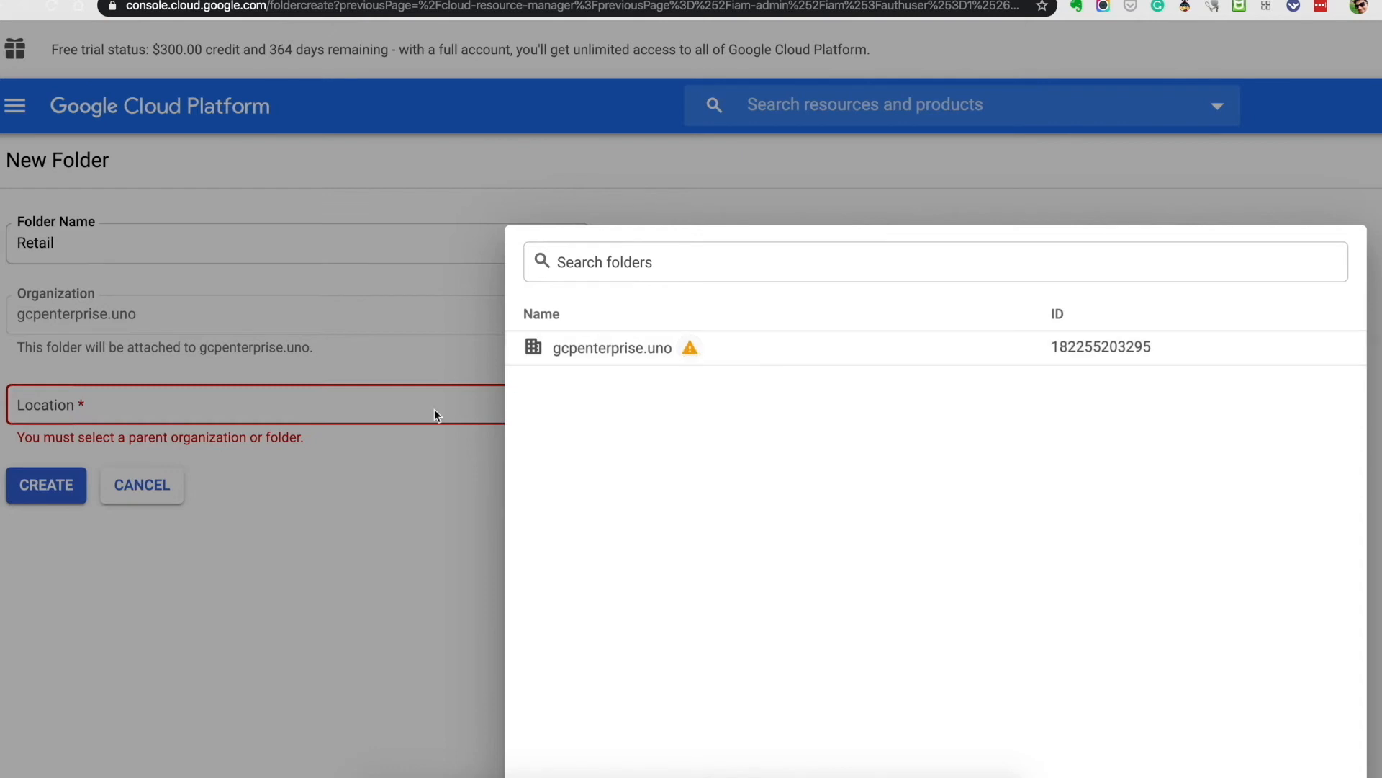
left_click(171, 497)
left_click(161, 496)
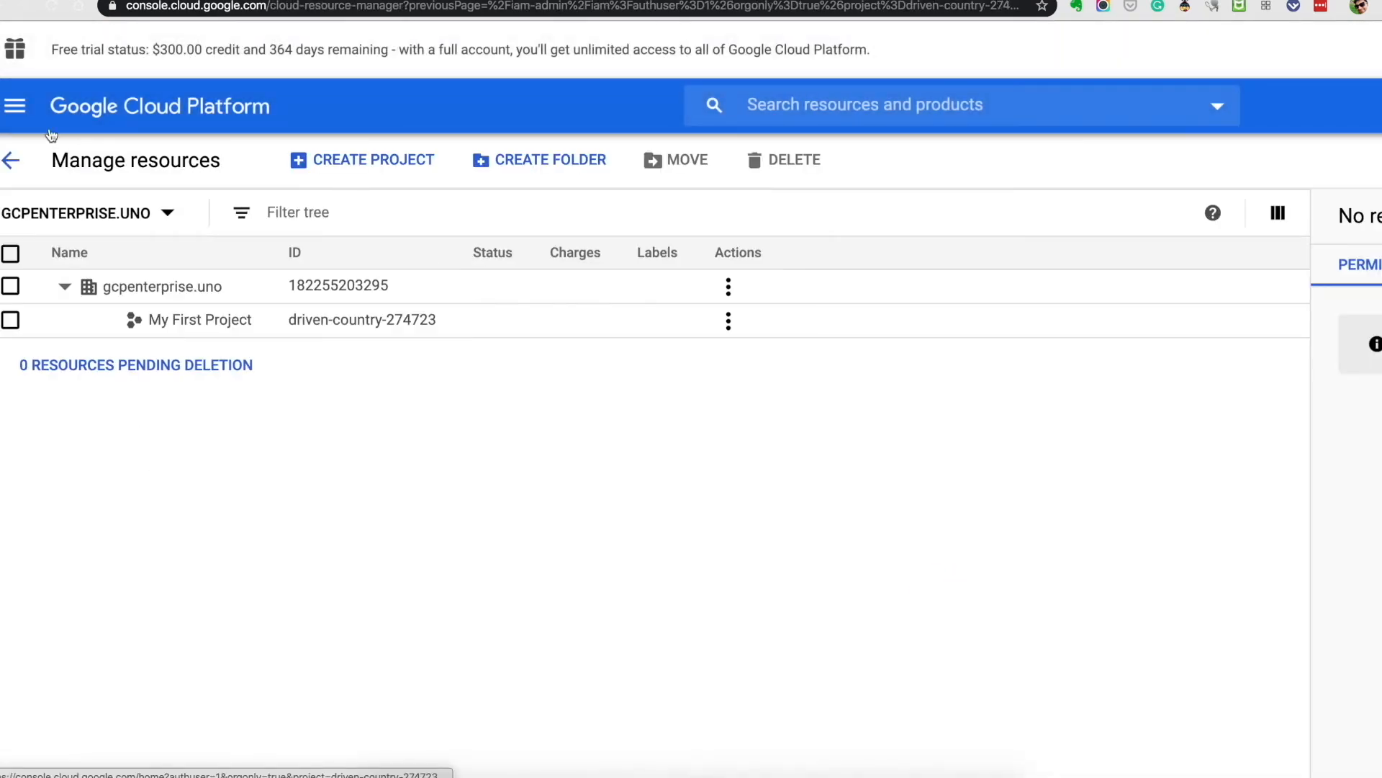
Open the IAM permissions and switch the scope from My First Project to the gcpenterprise.uno organization.
left_click(14, 115)
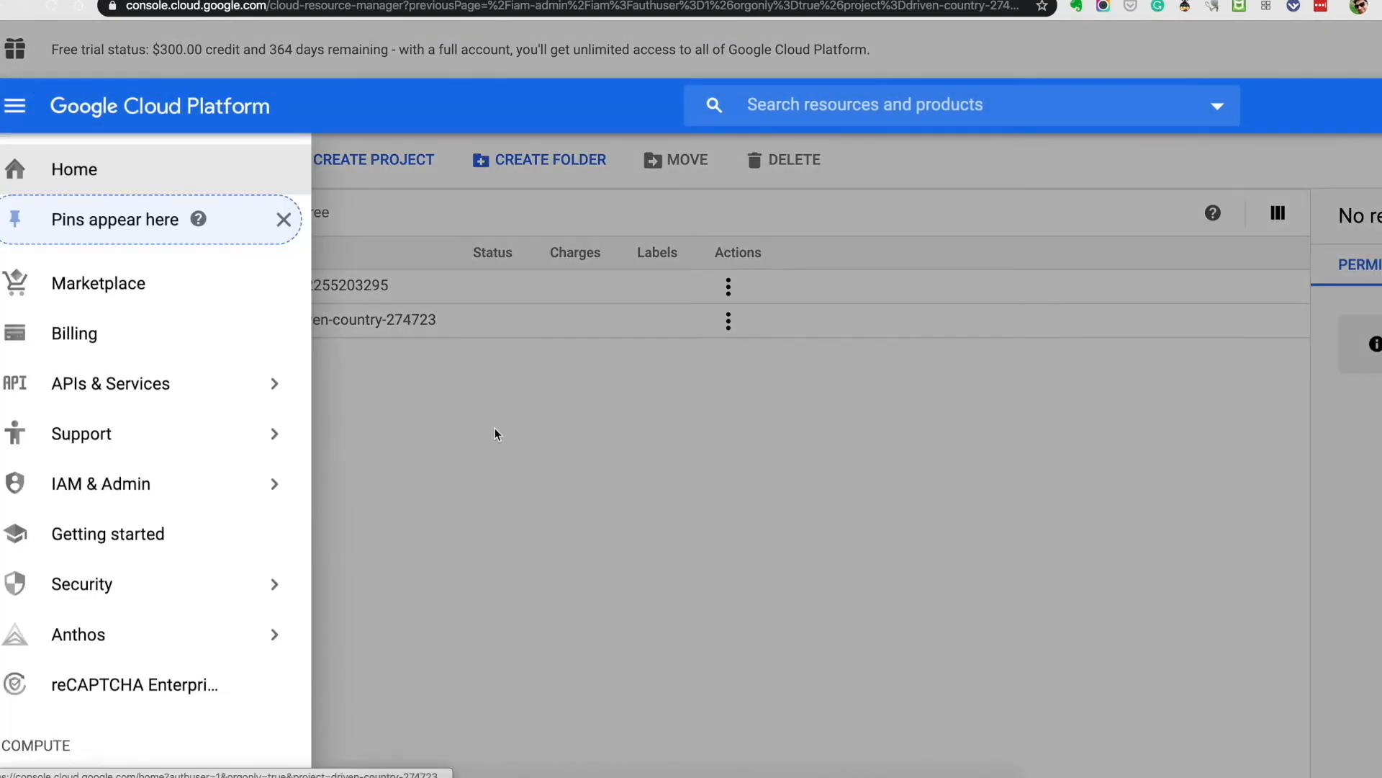
mouse_move(254, 484)
left_click(329, 494)
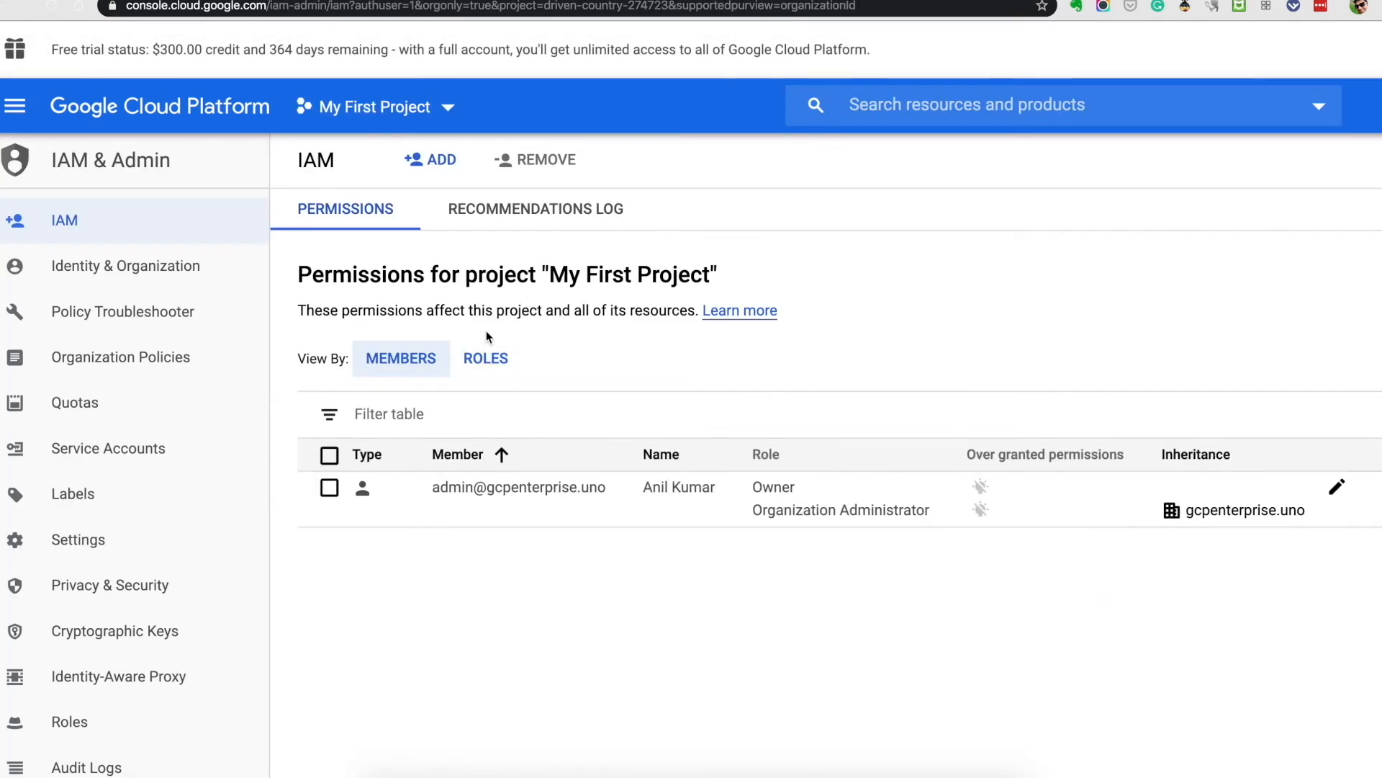
left_click(374, 107)
left_click(652, 364)
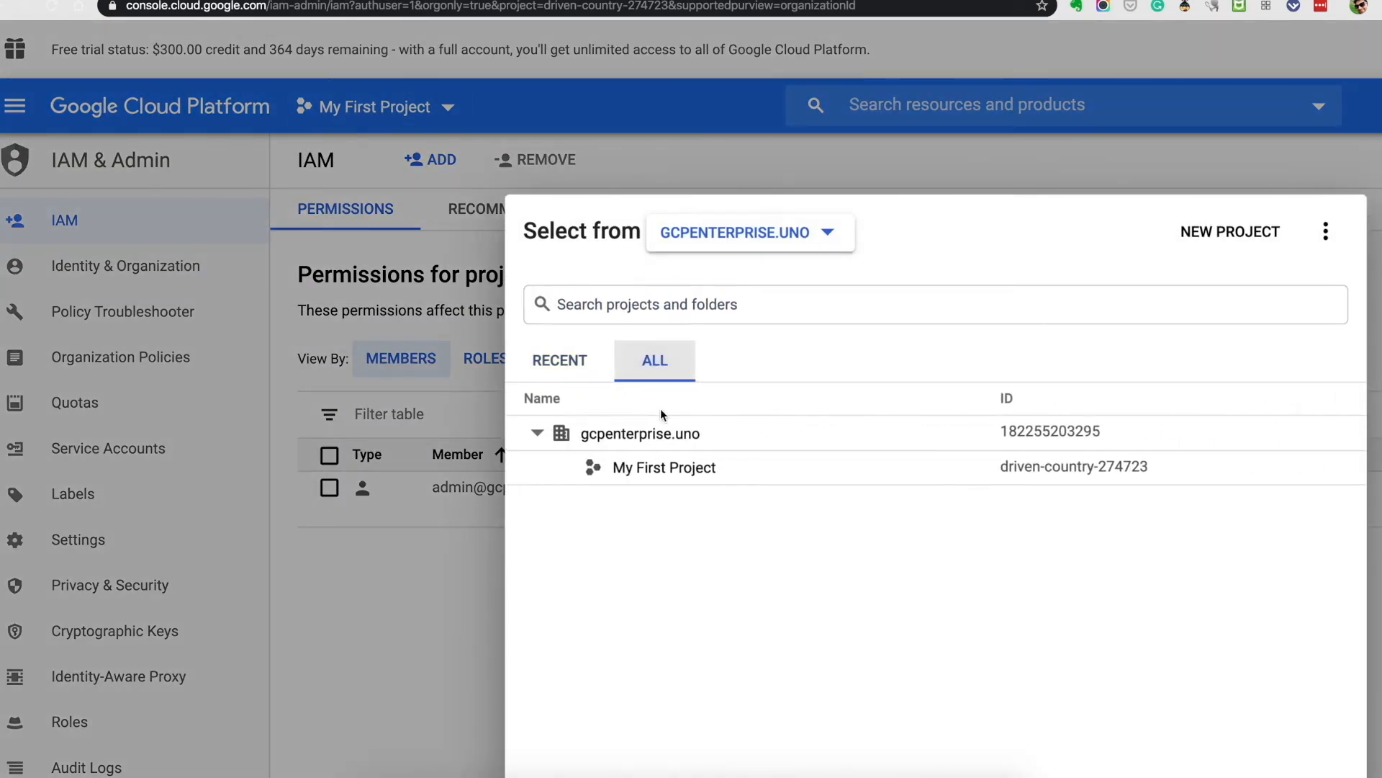
left_click(643, 437)
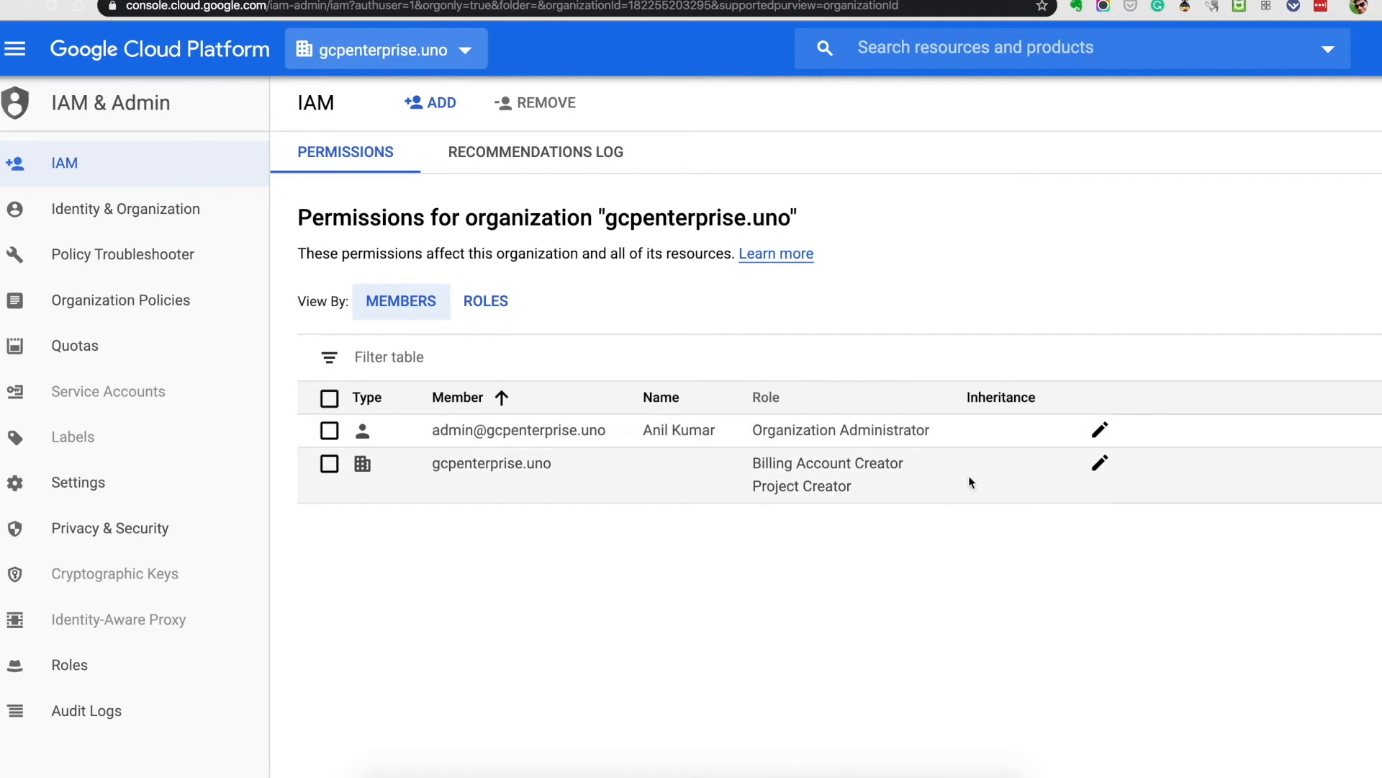
Edit the organization administrator member's permissions and add the Folder Admin role.
key("ctrl+minus")
key("ctrl+minus")
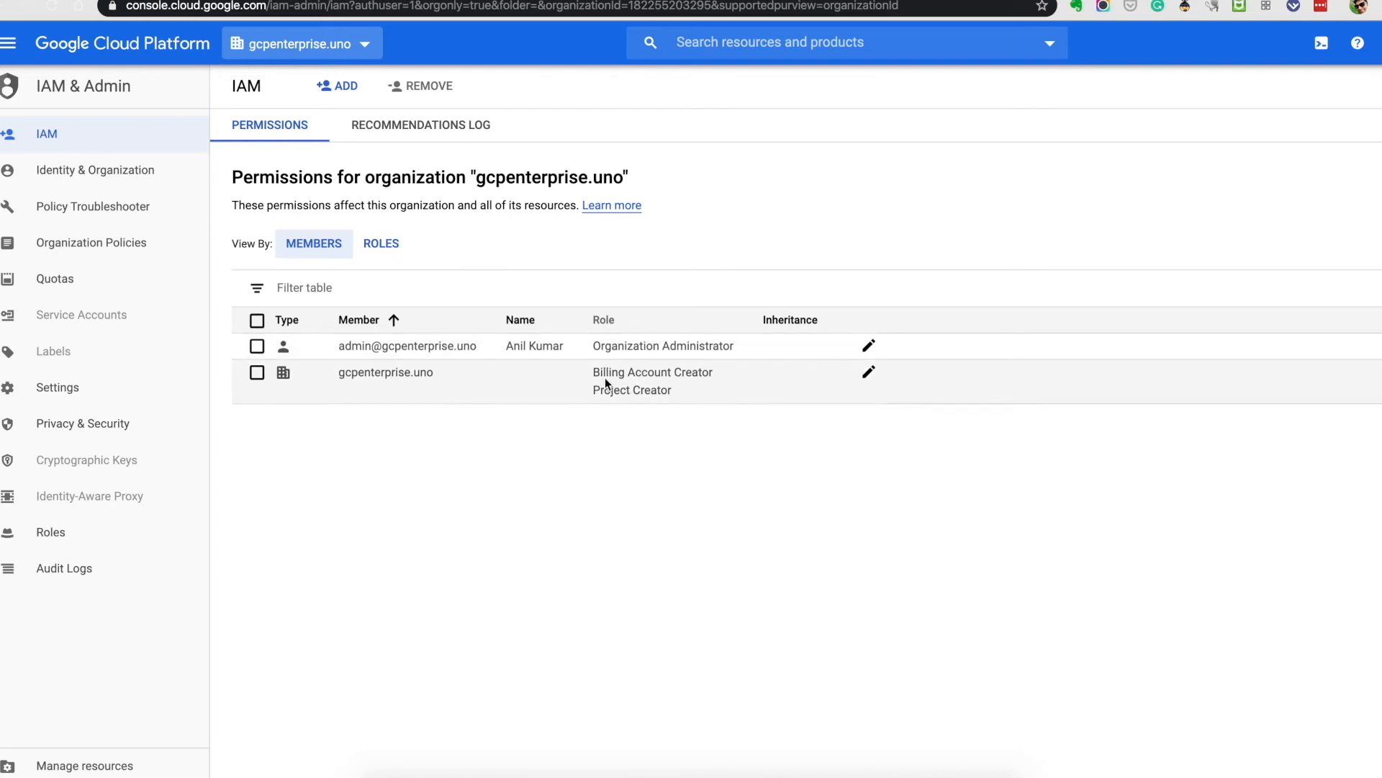
left_click(870, 347)
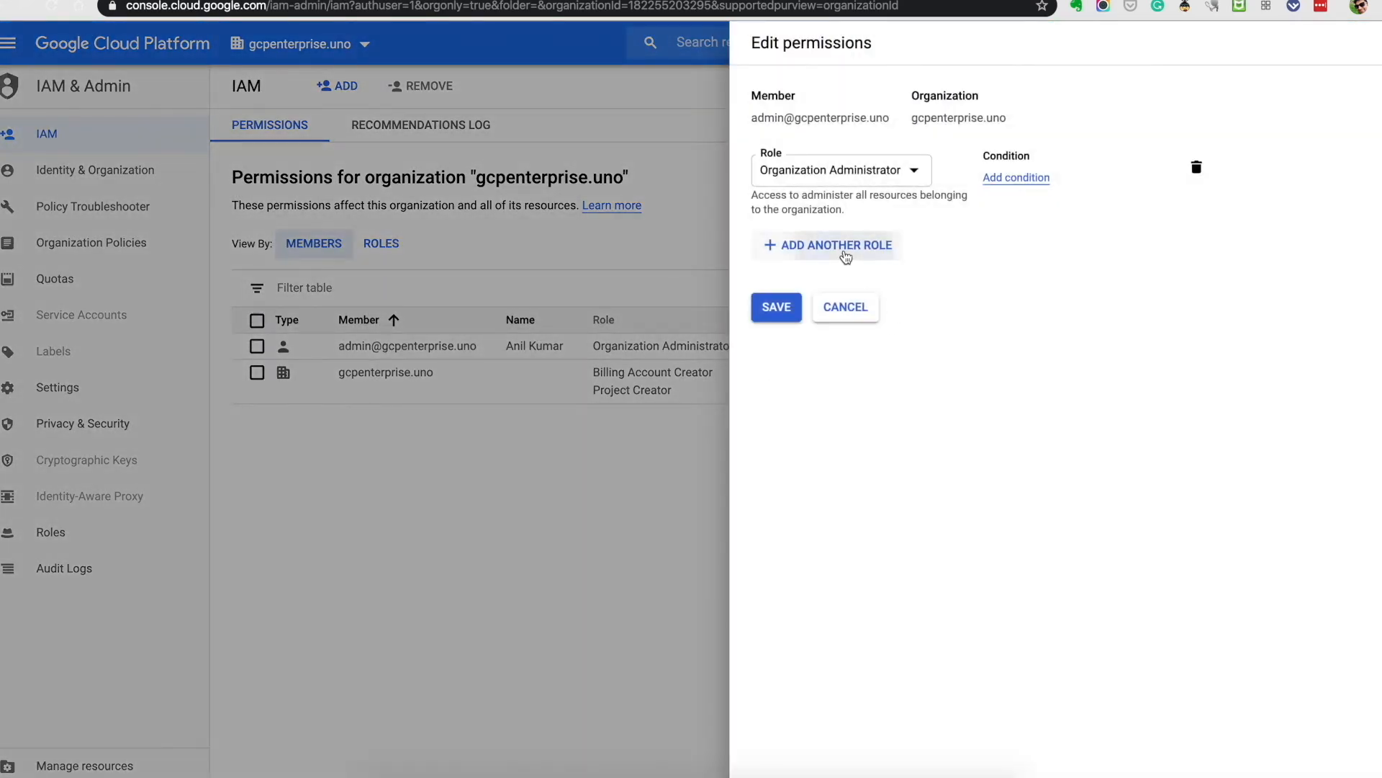
left_click(846, 252)
left_click(846, 260)
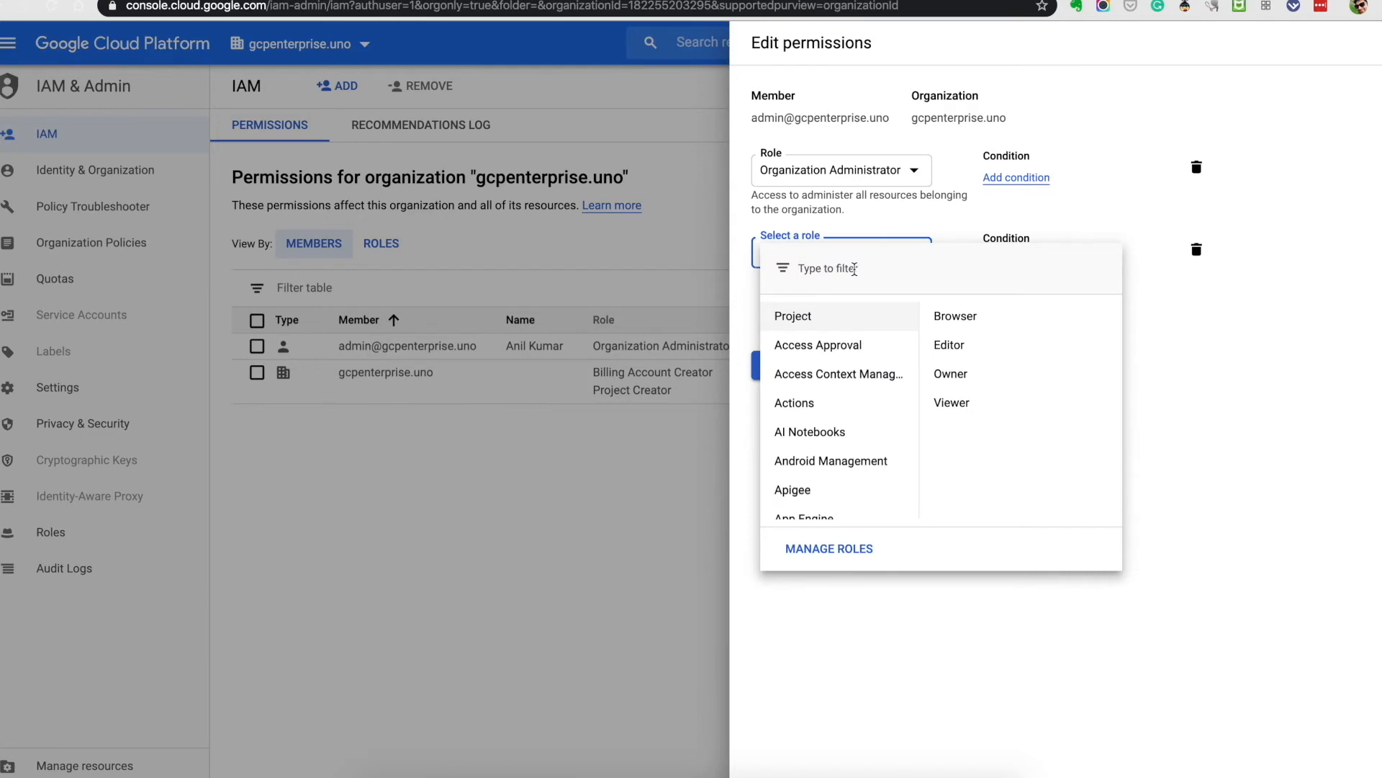
type("Folder")
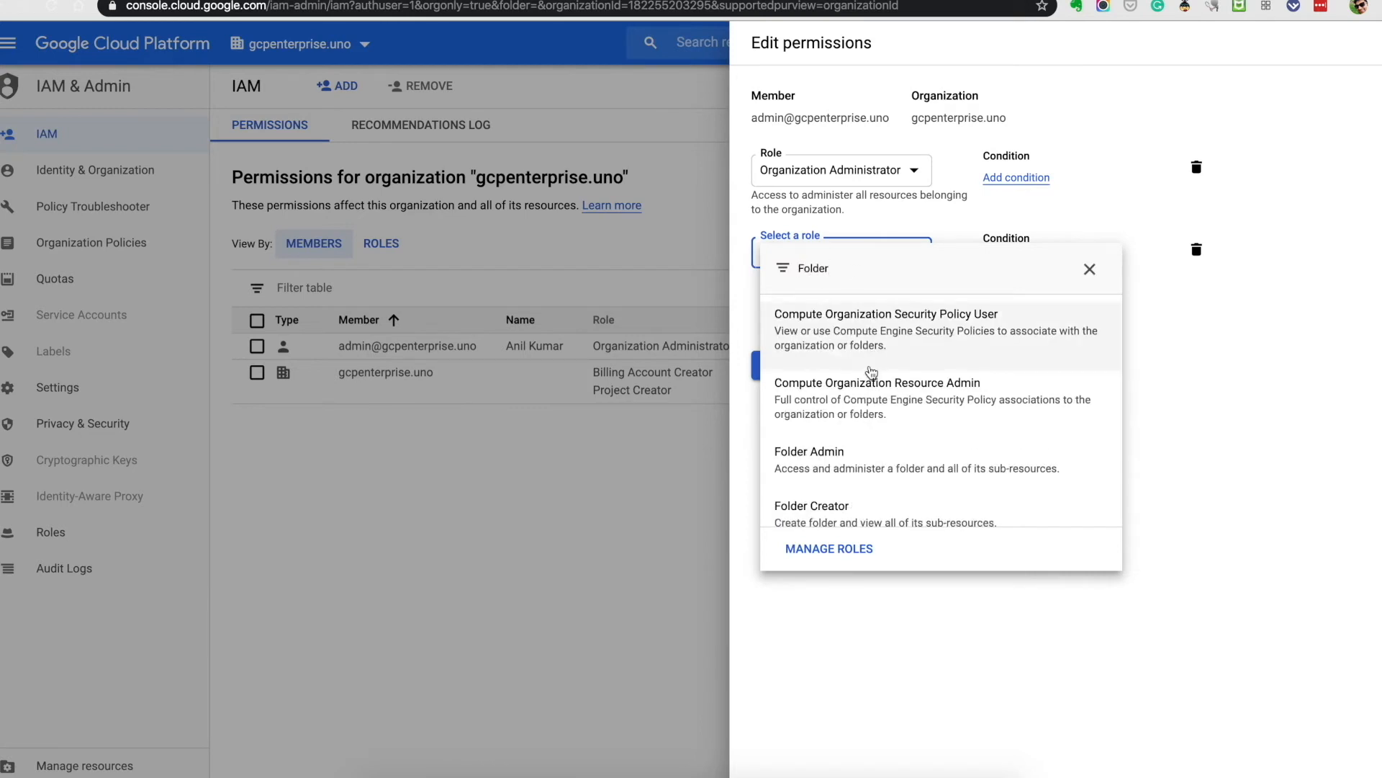
left_click(861, 479)
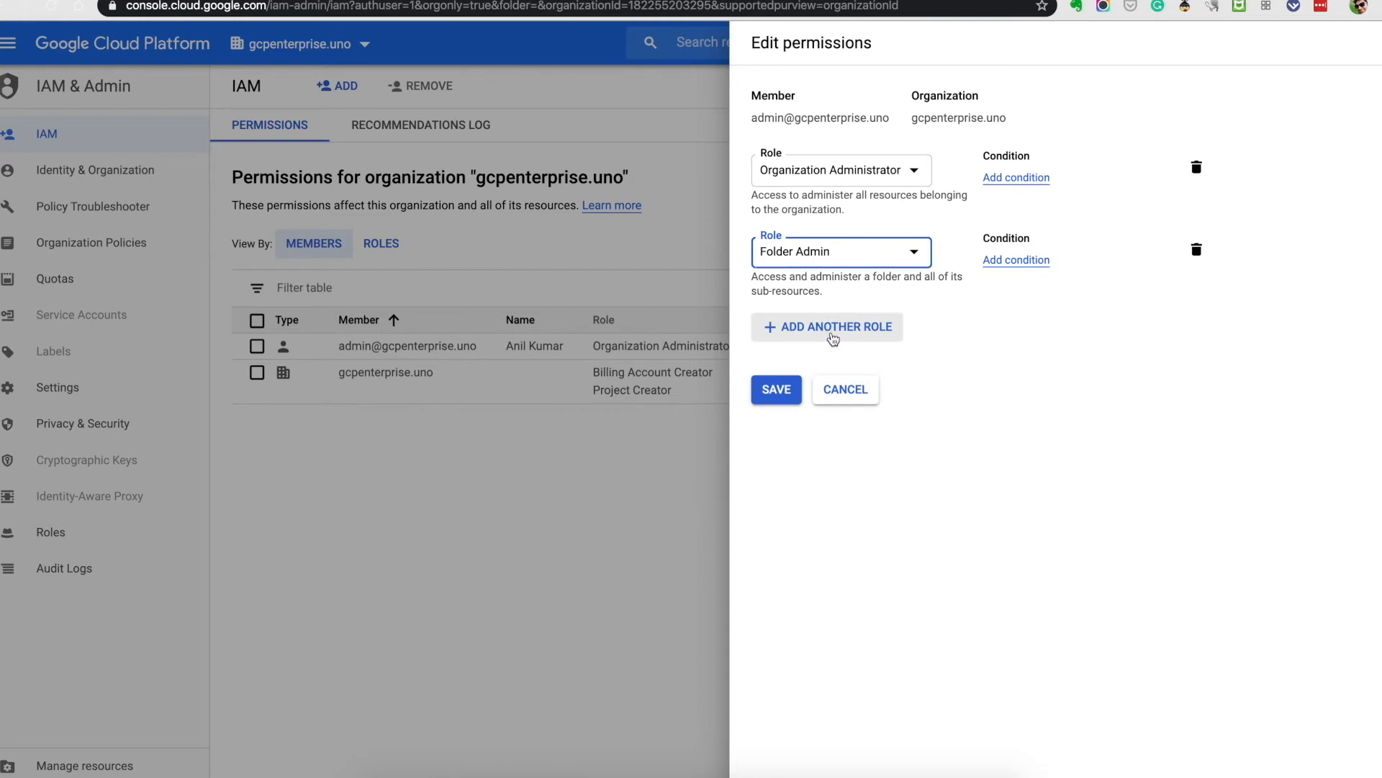
Add the Project Owner role to the same admin member and save the organization permissions.
left_click(823, 346)
left_click(835, 328)
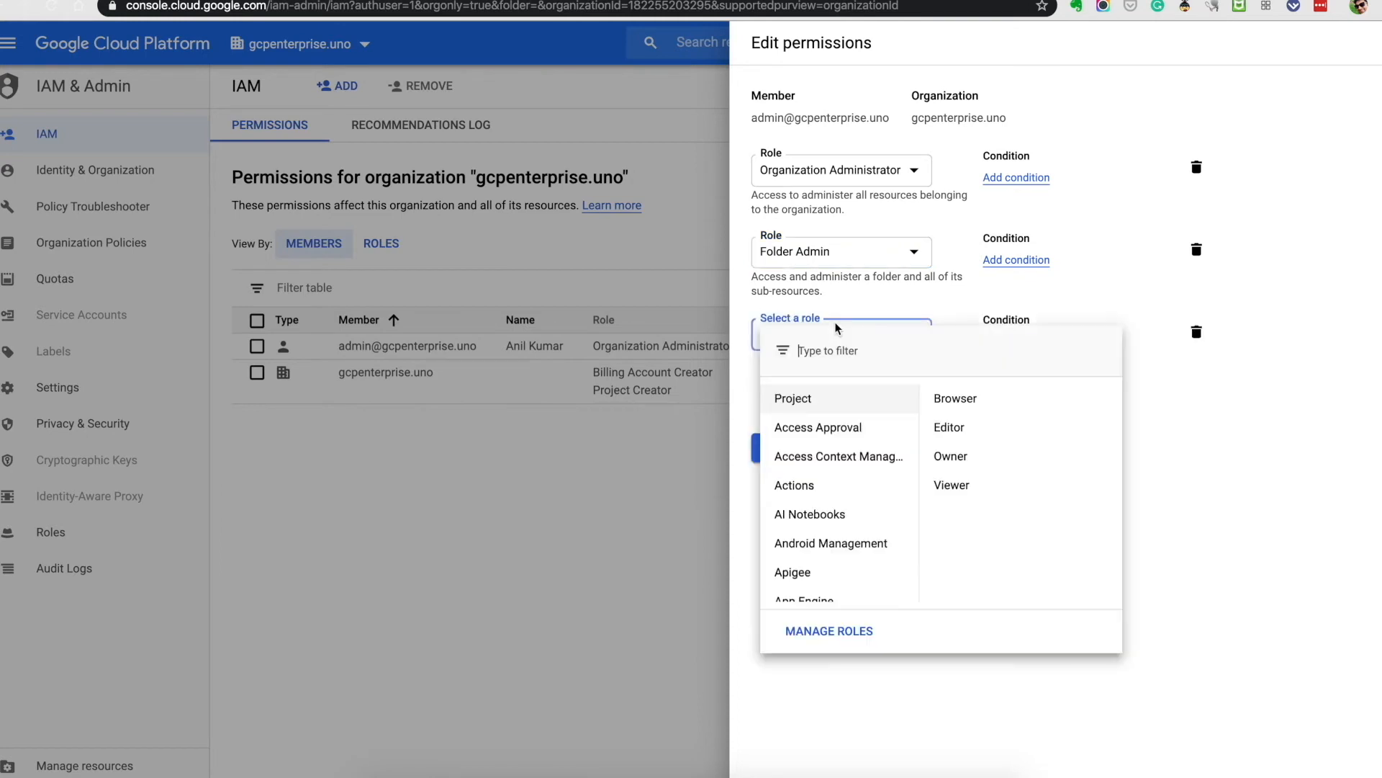
left_click(961, 464)
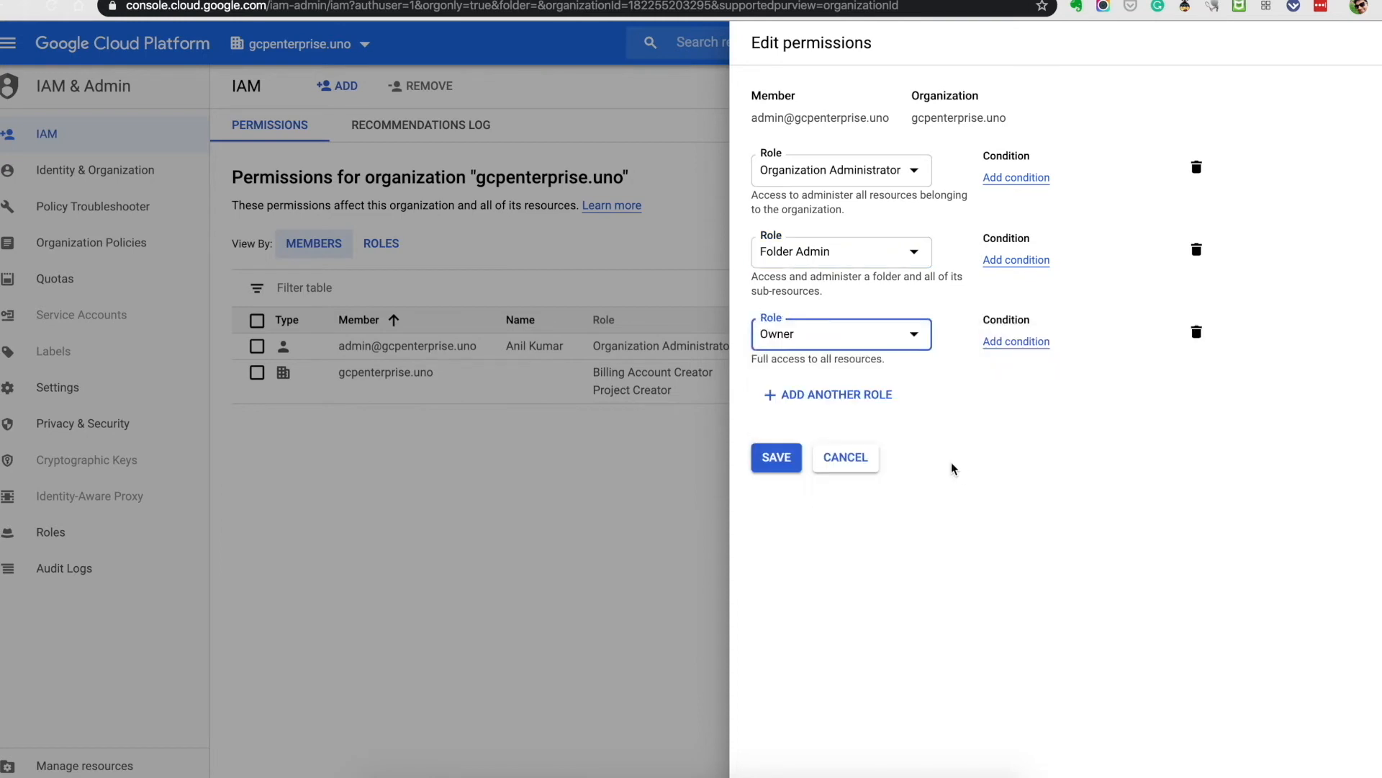
left_click(778, 459)
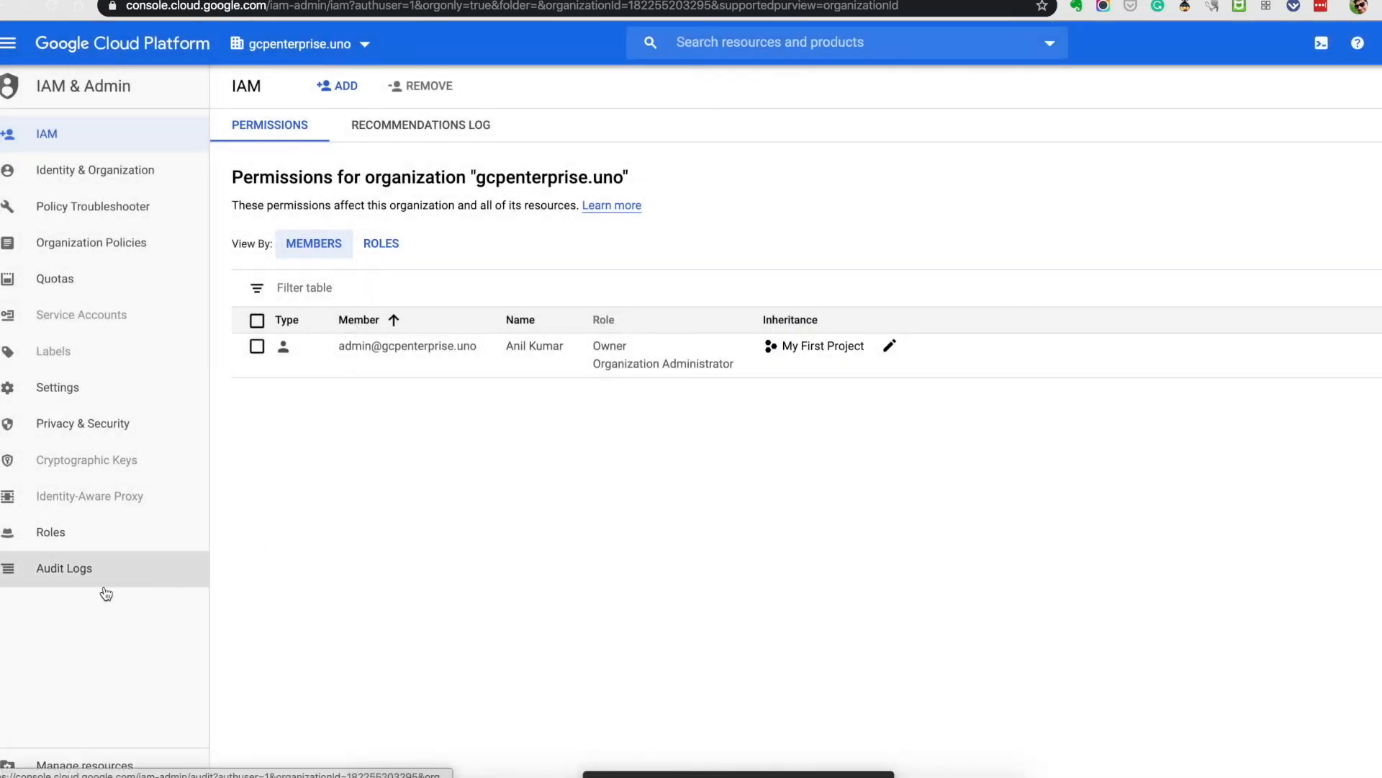
scroll(78, 707, "down", 1)
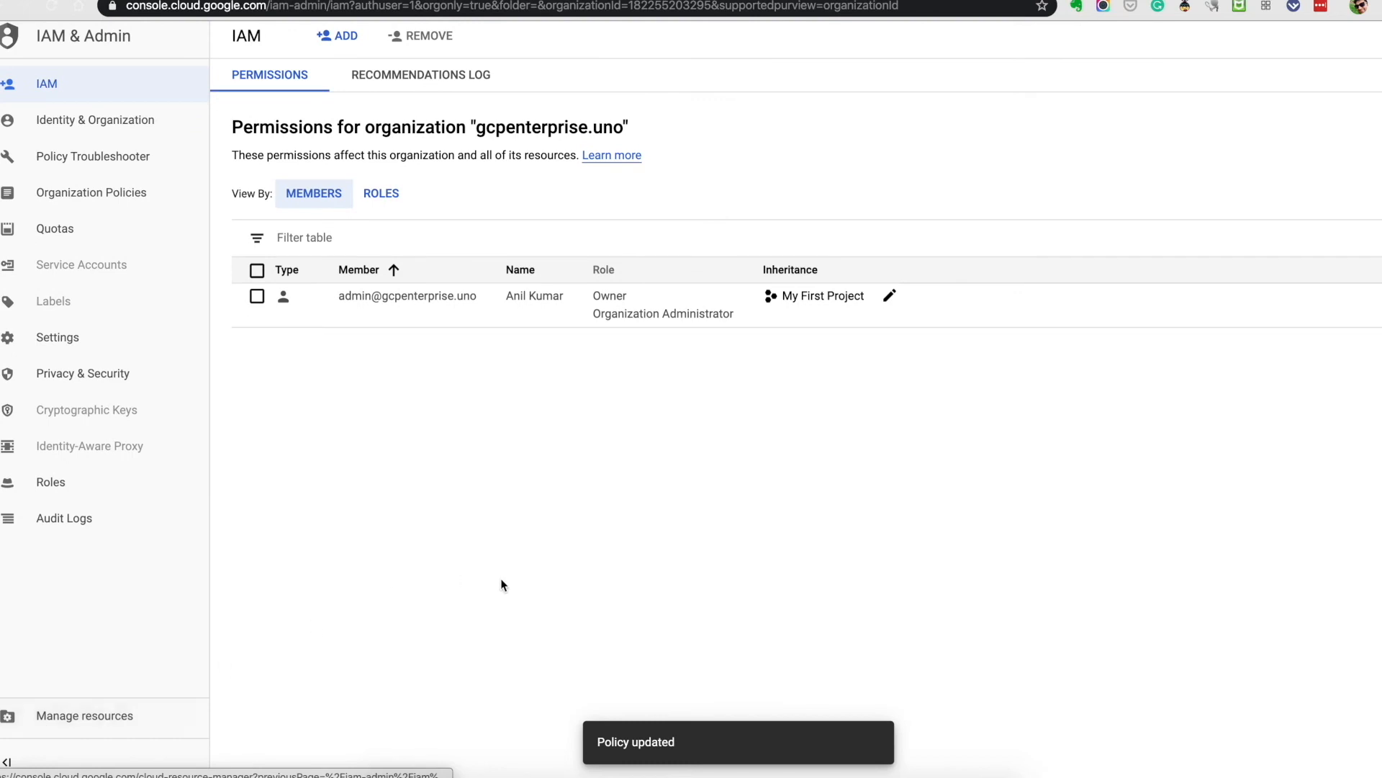
Create the Retail folder under the gcpenterprise.uno organization, plus Risk Management beside it and Apps with Dev, Prod and Test inside Retail.
left_click(94, 716)
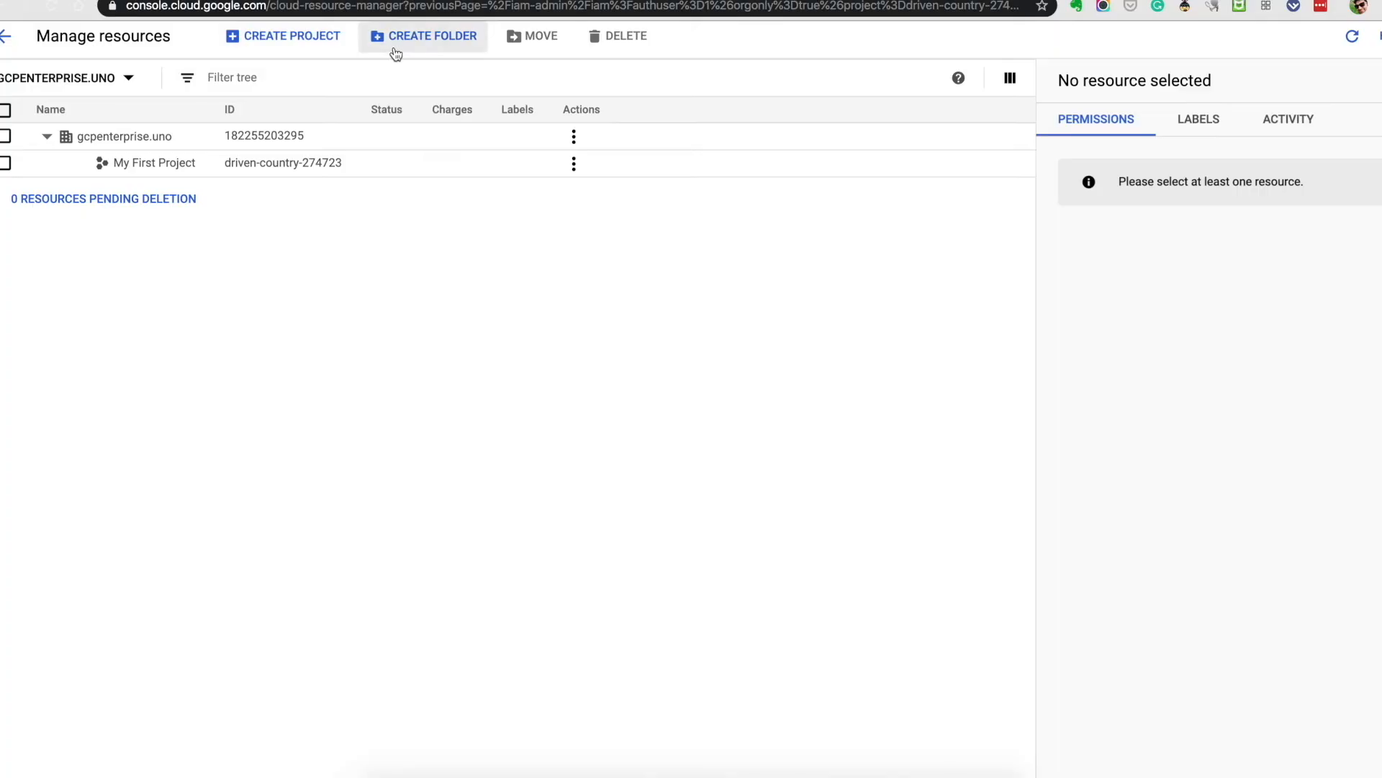
left_click(393, 47)
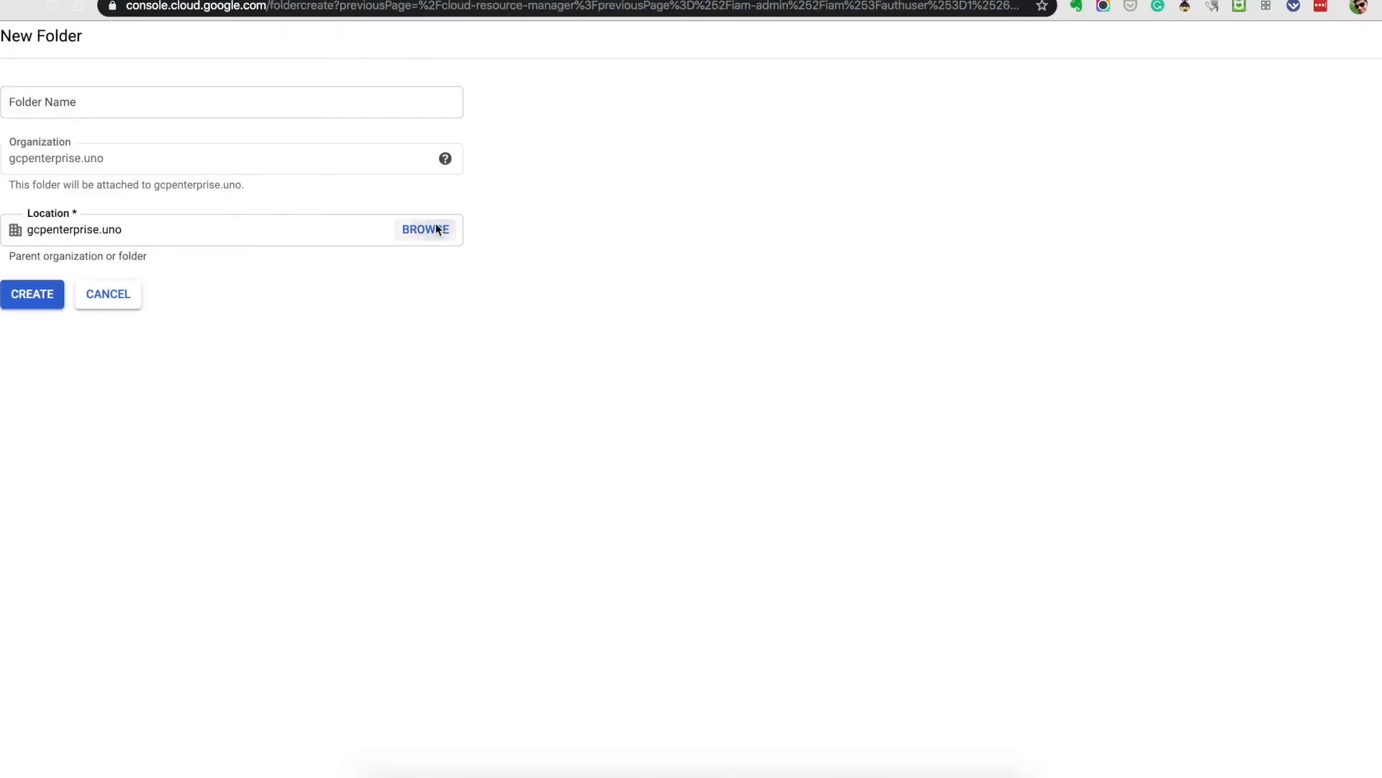
left_click(437, 229)
left_click(485, 232)
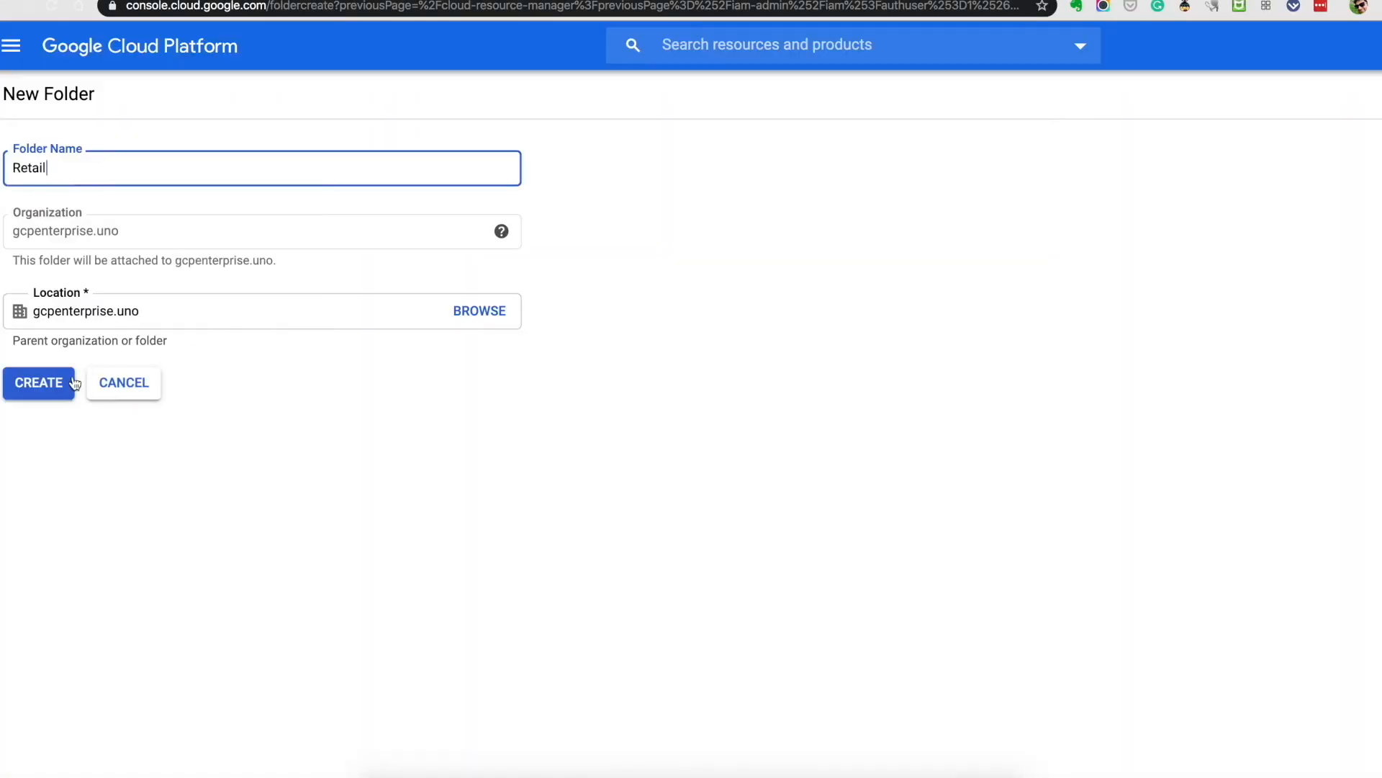
left_click(73, 381)
left_click(479, 317)
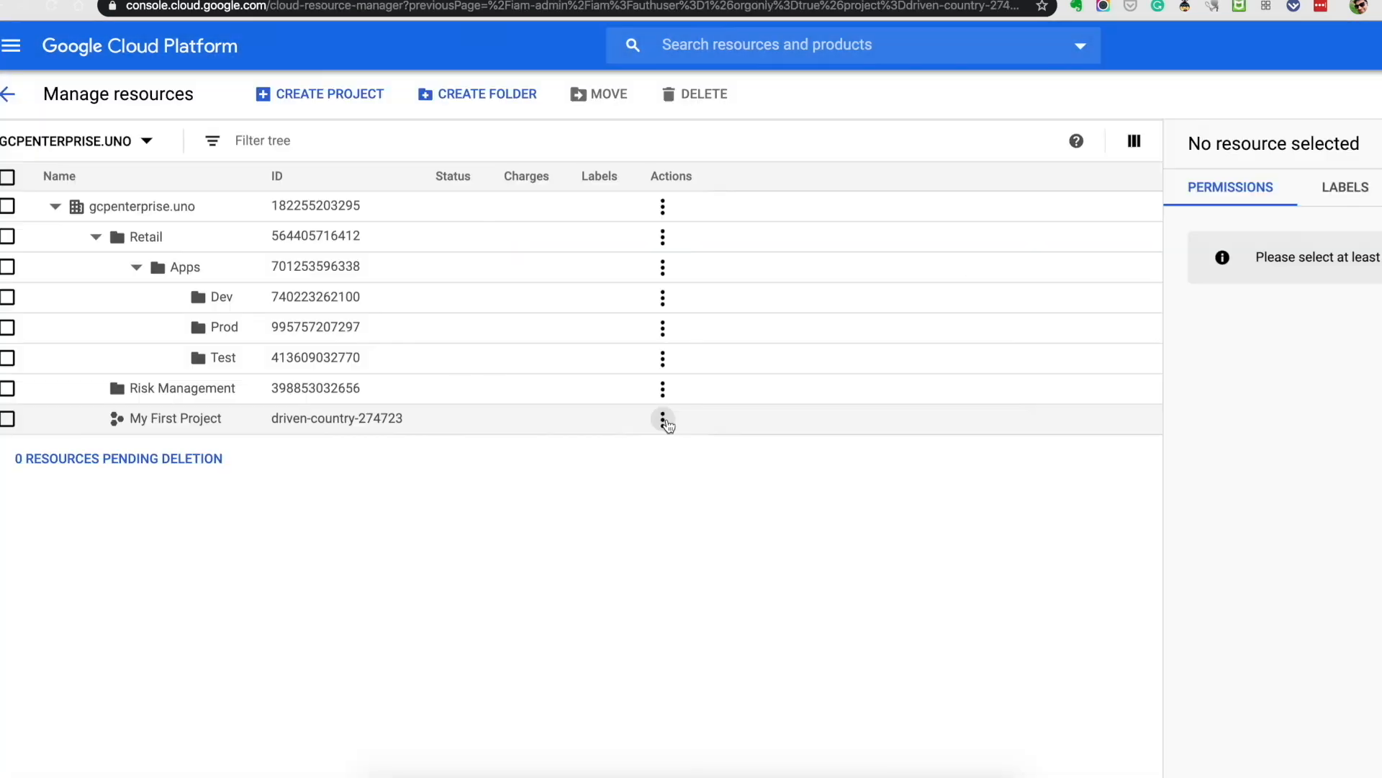
Move My First Project into the Prod folder under Retail > Apps and expand Prod in the resource tree.
left_click(664, 421)
left_click(683, 454)
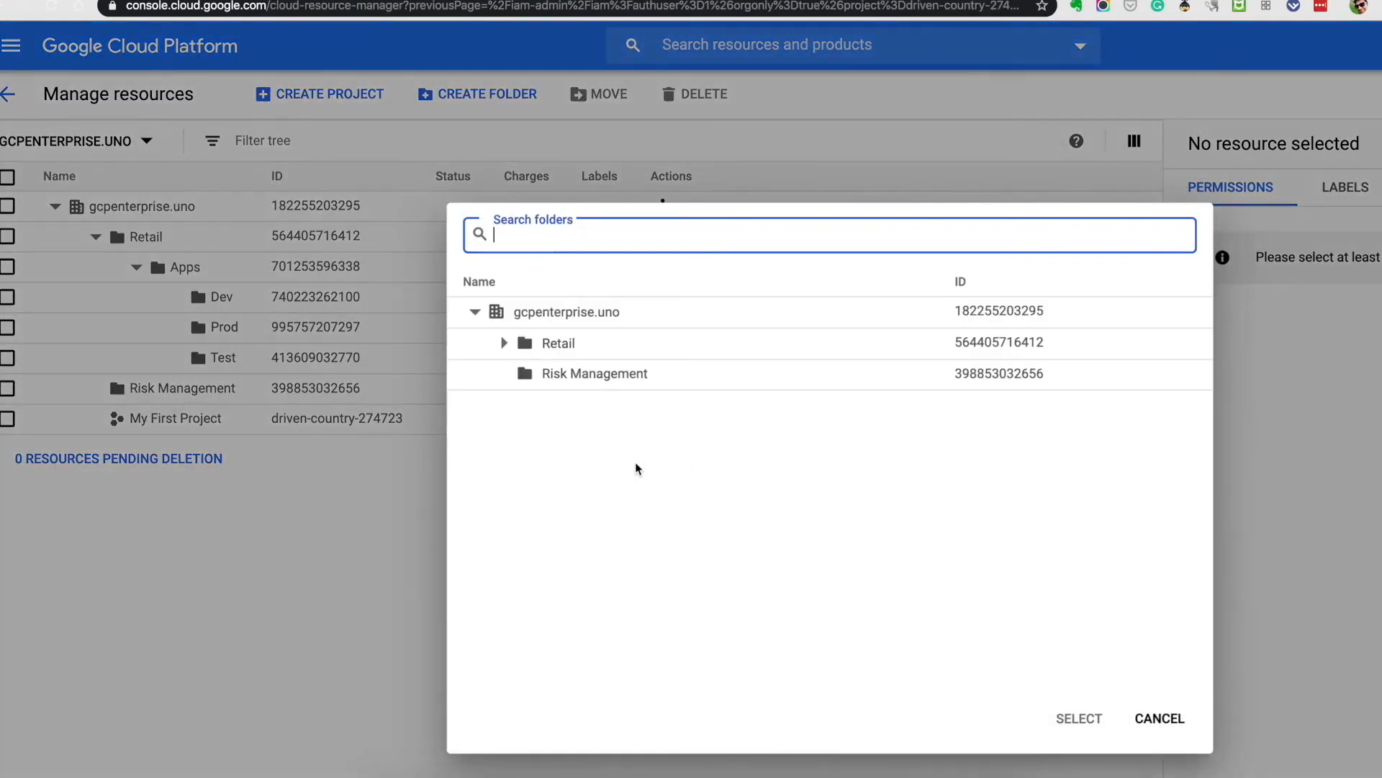
left_click(504, 343)
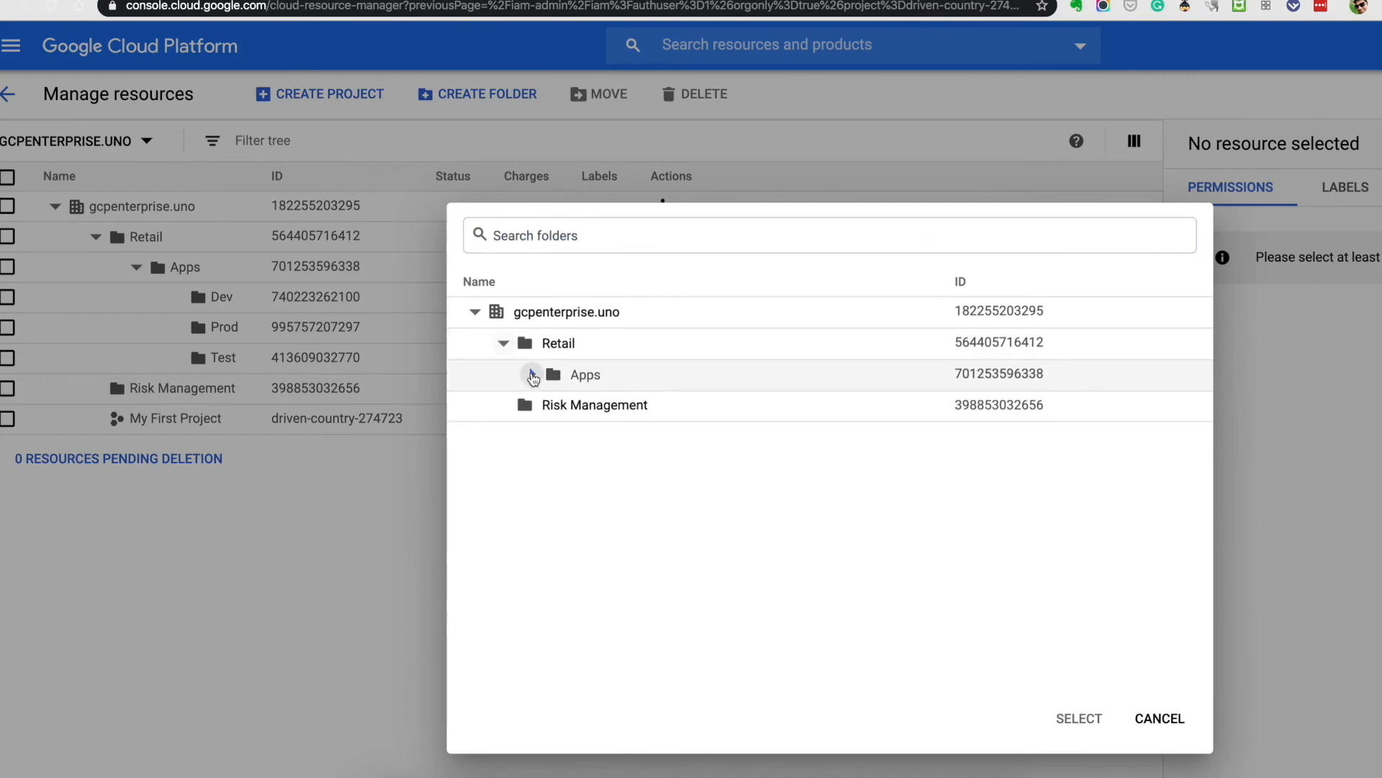
left_click(532, 374)
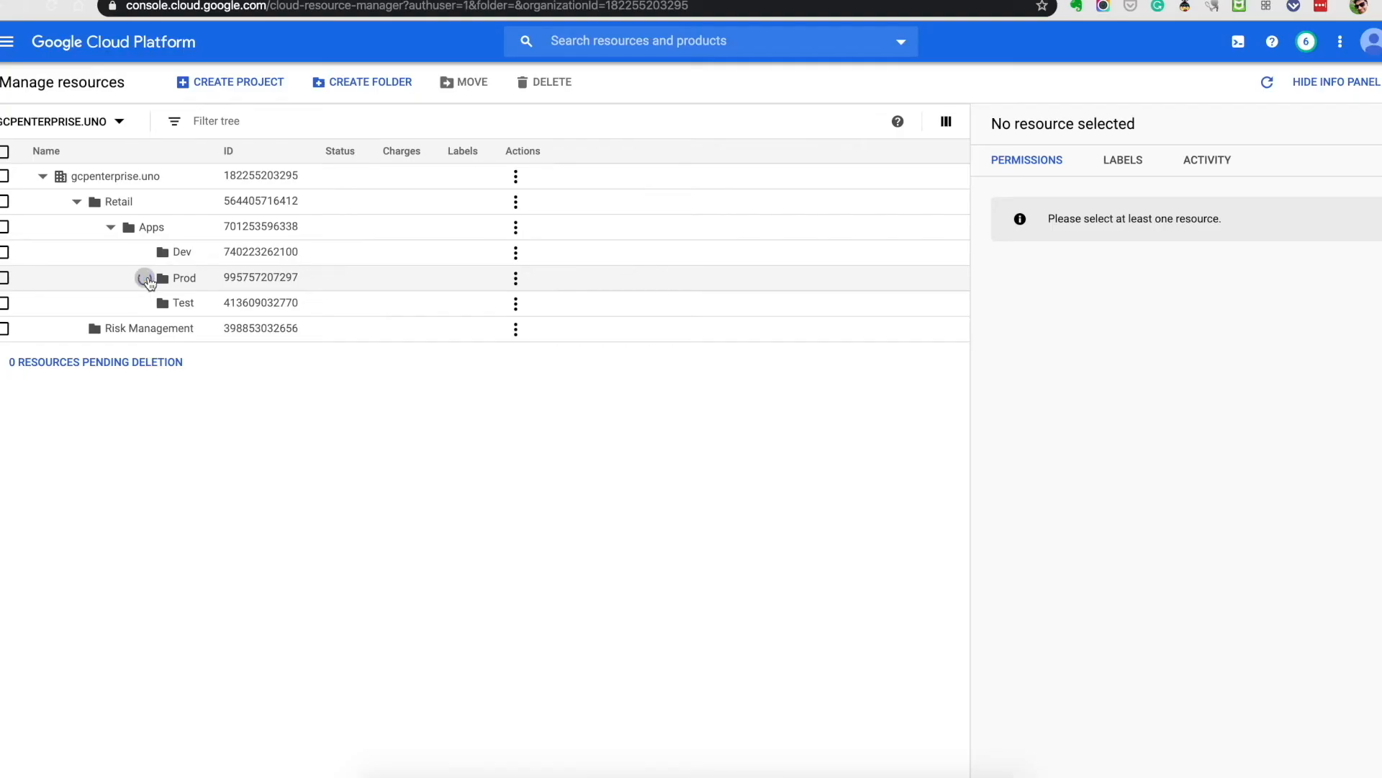
left_click(145, 278)
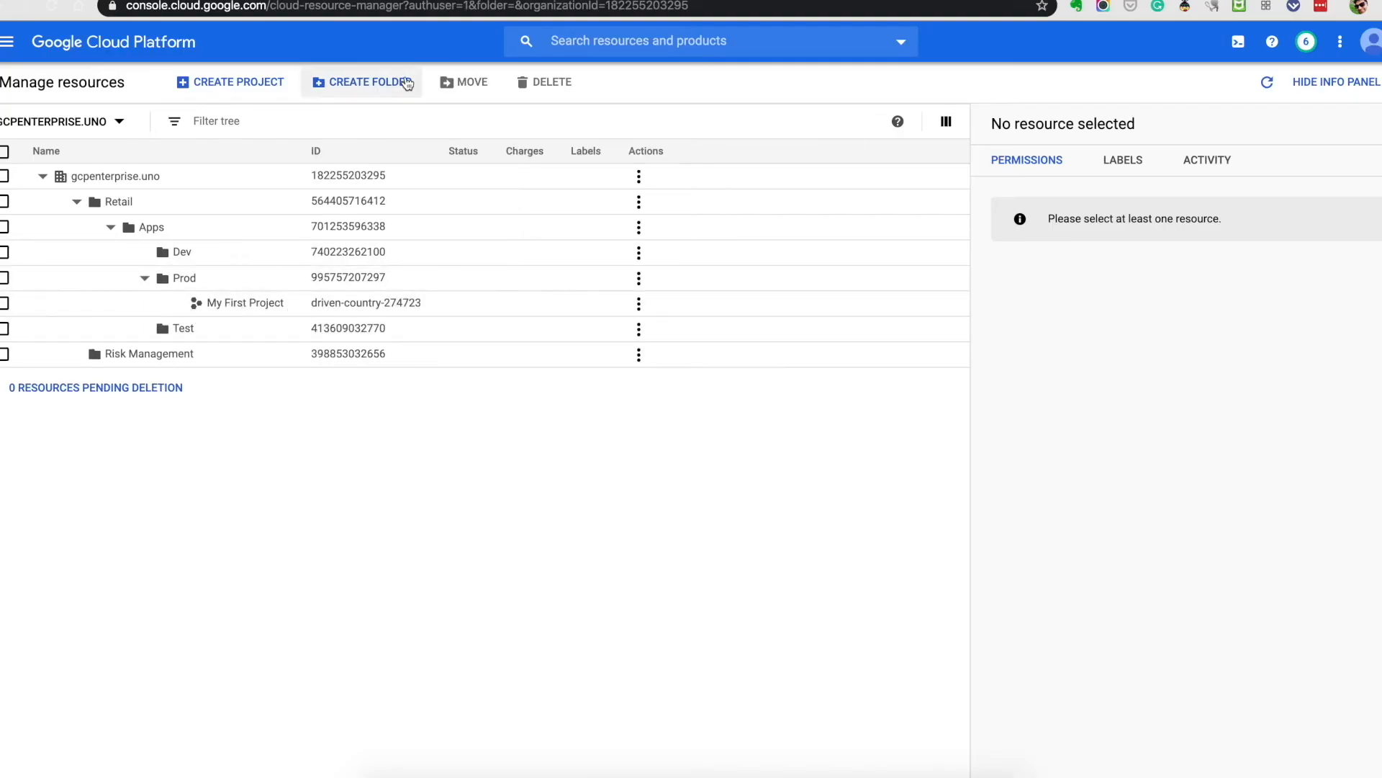
Create a project named MyApp-Dev with the Dev folder under Retail > Apps as its location.
left_click(239, 82)
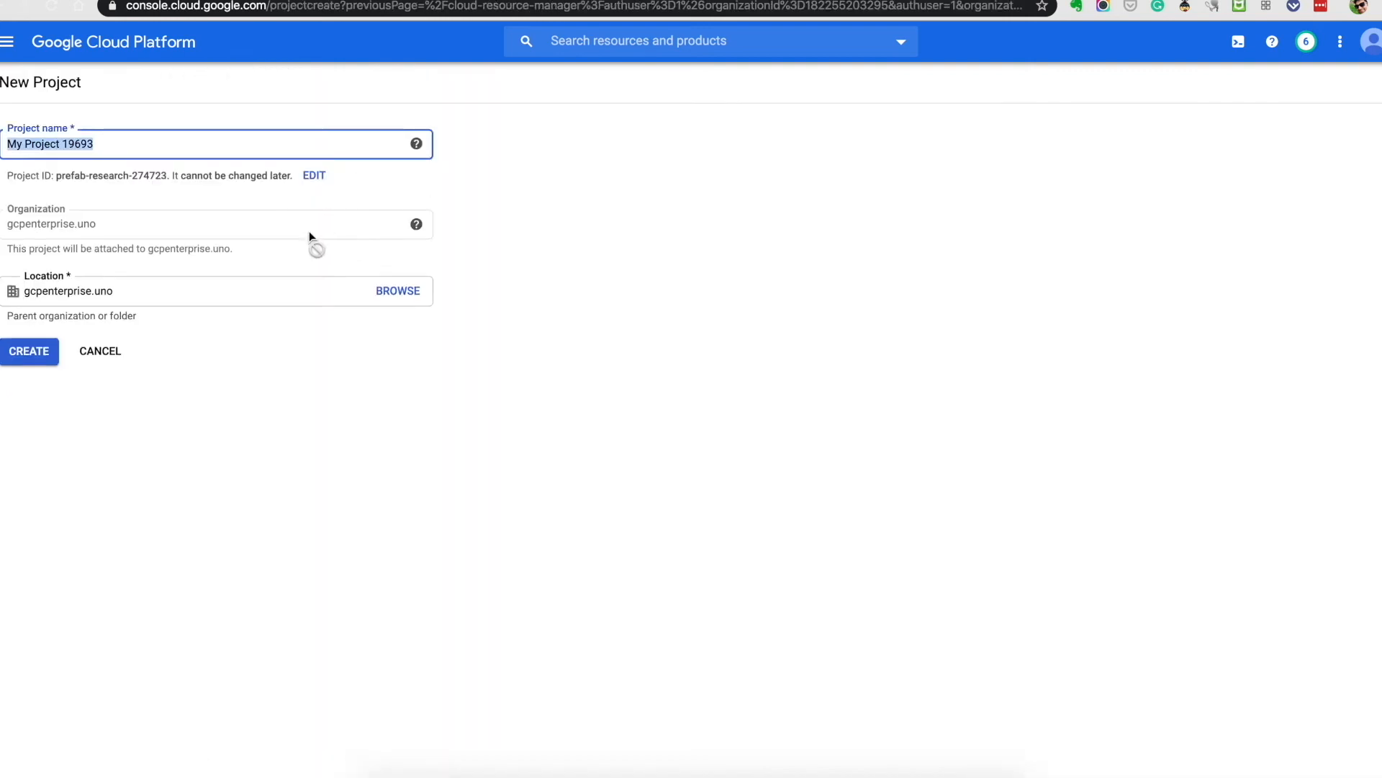
left_click(392, 291)
left_click(417, 290)
left_click(443, 317)
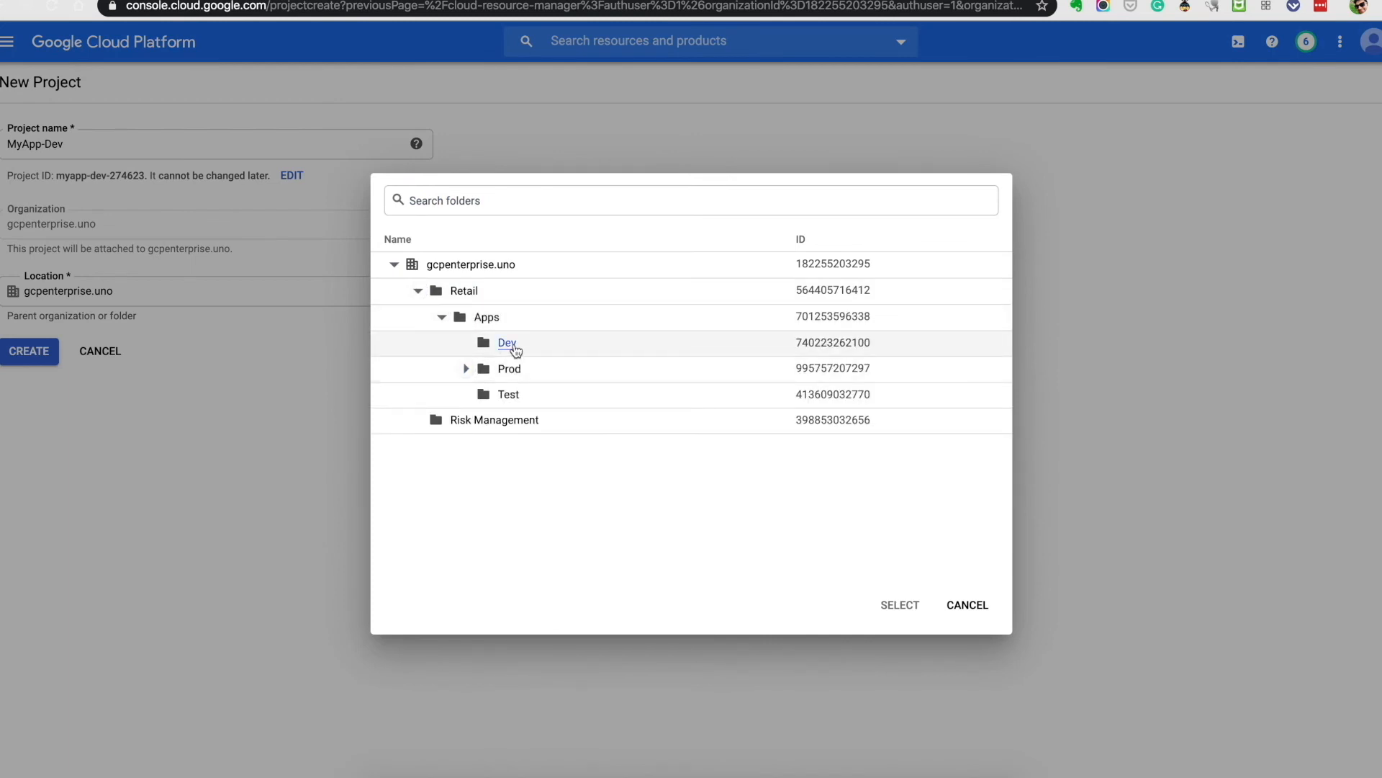
left_click(508, 344)
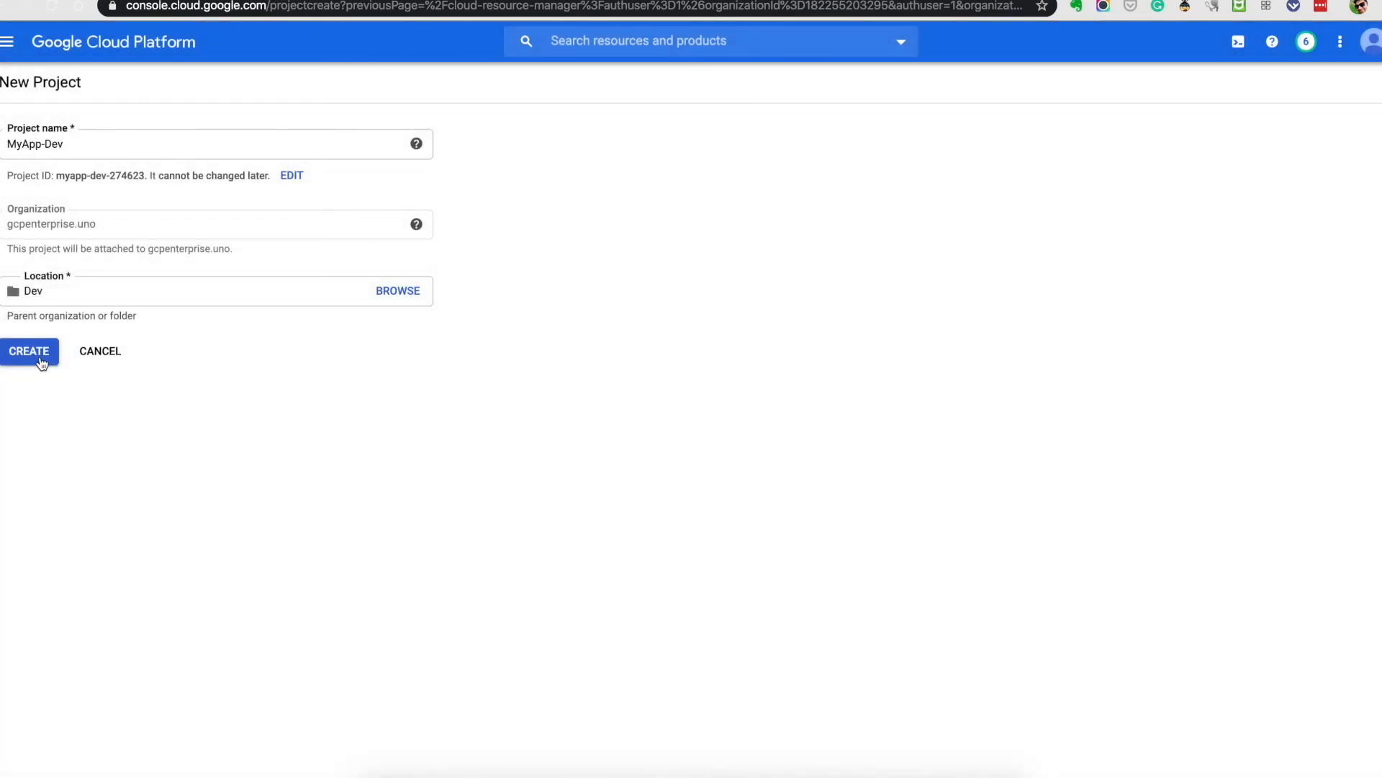
left_click(28, 351)
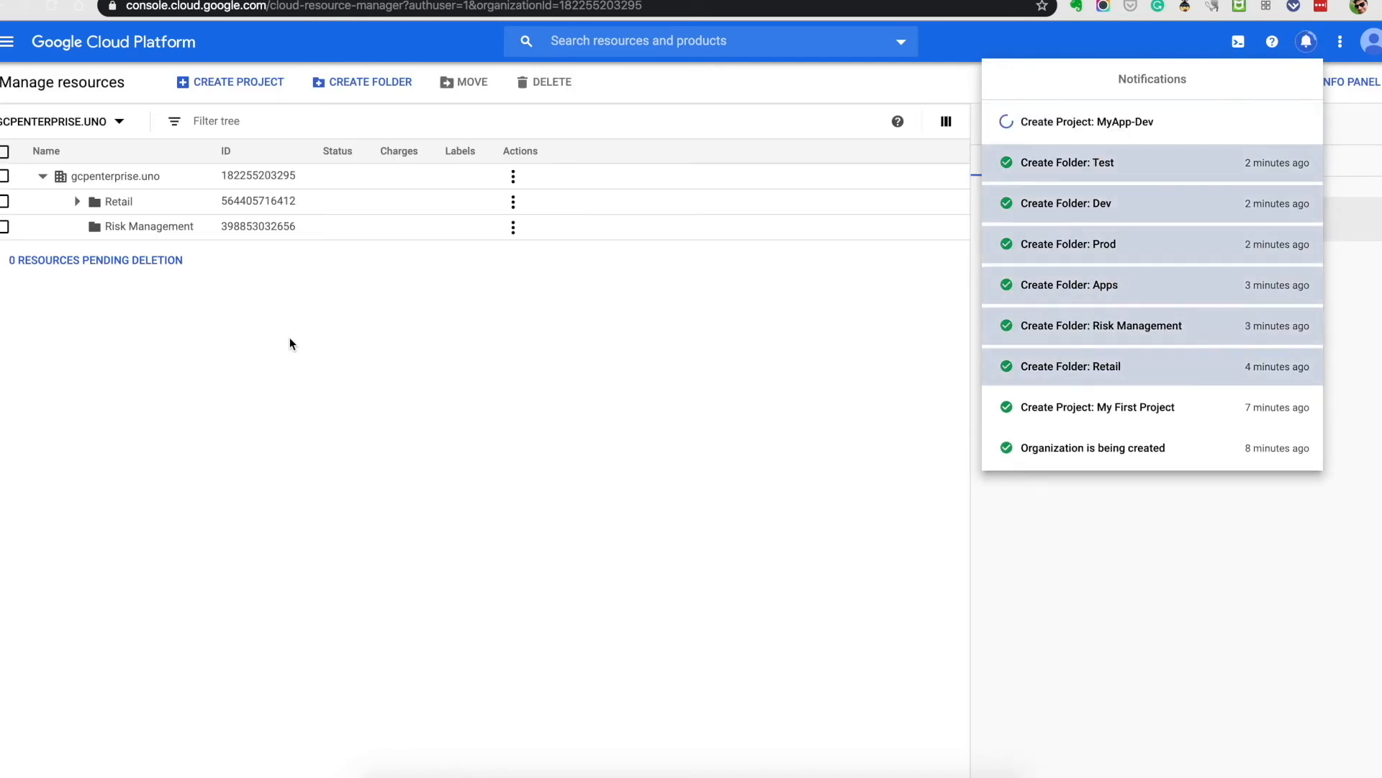
Expand the folders down to the MyApp-Dev project and open its IAM permissions to review members and the option to add one.
left_click(140, 254)
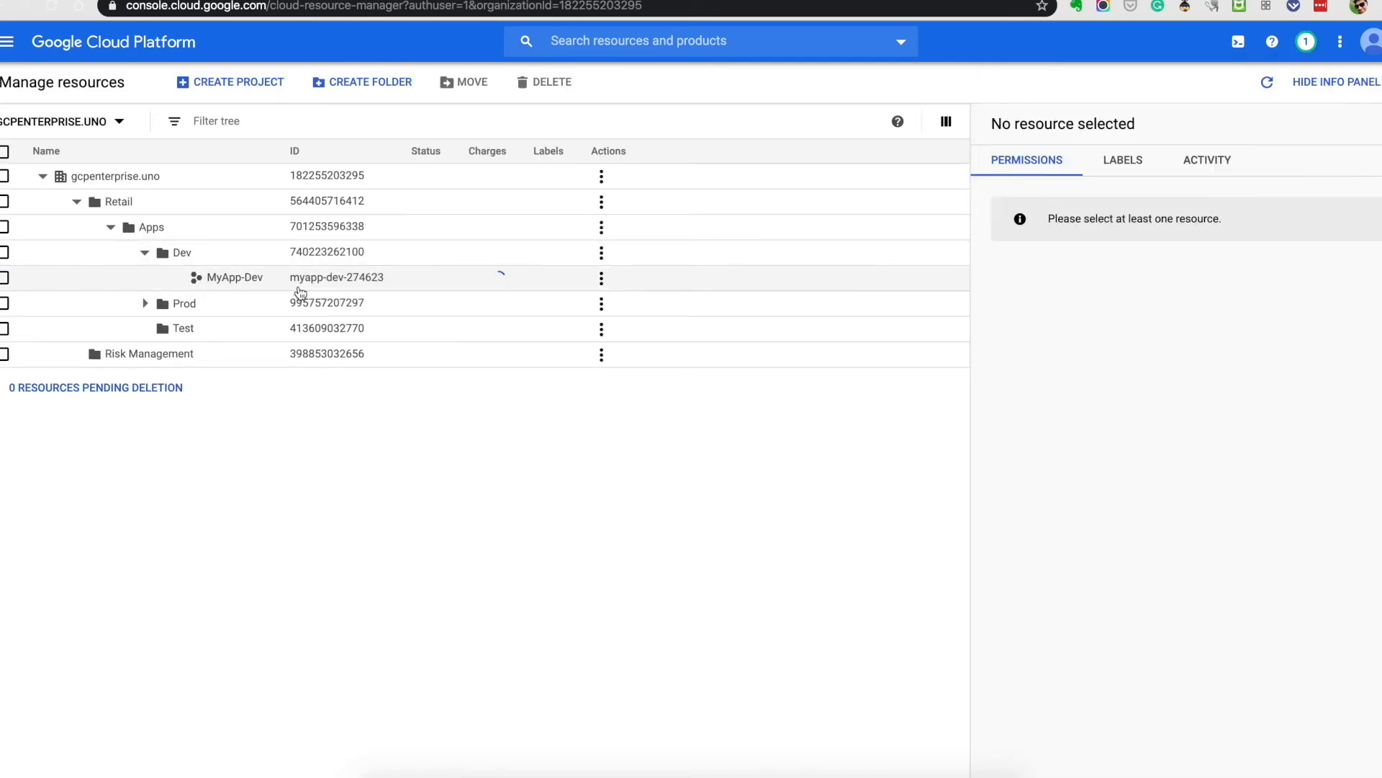
left_click(603, 279)
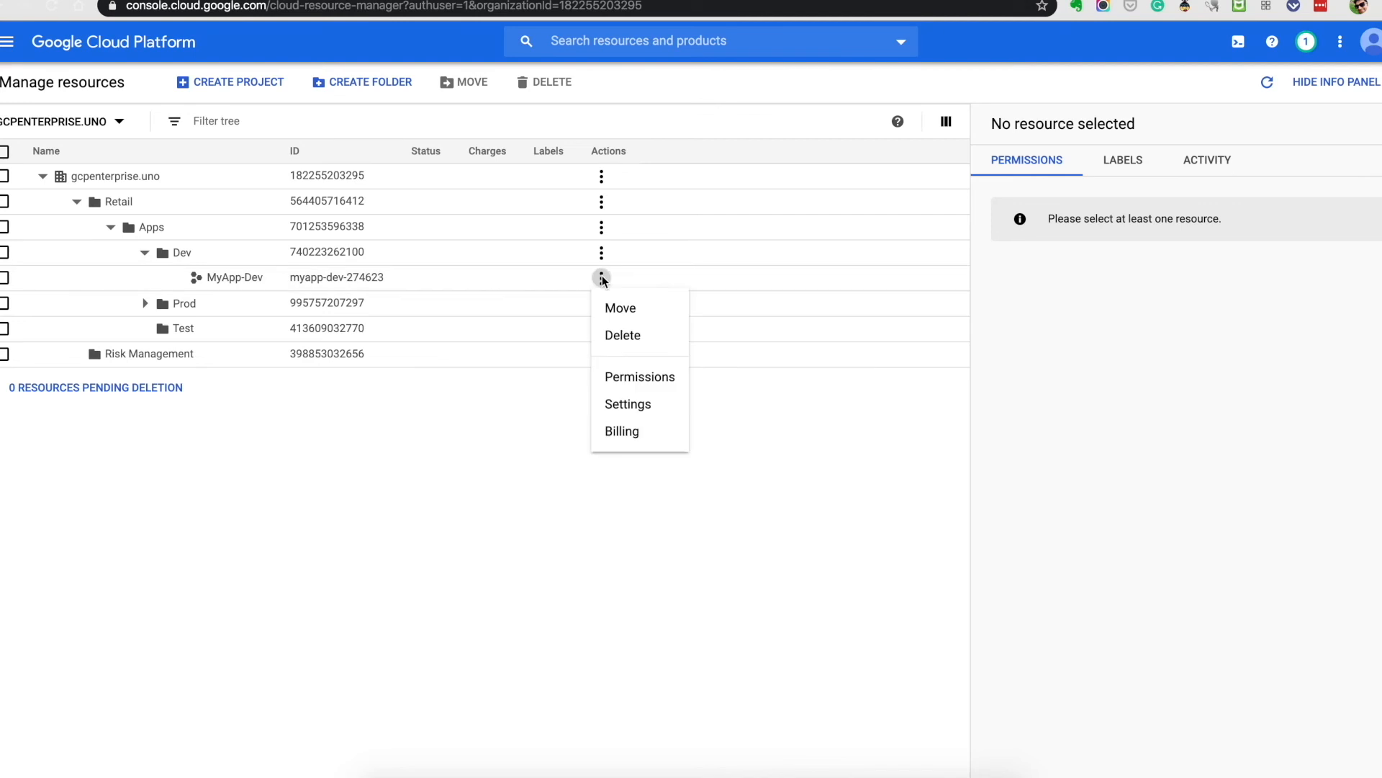
left_click(639, 378)
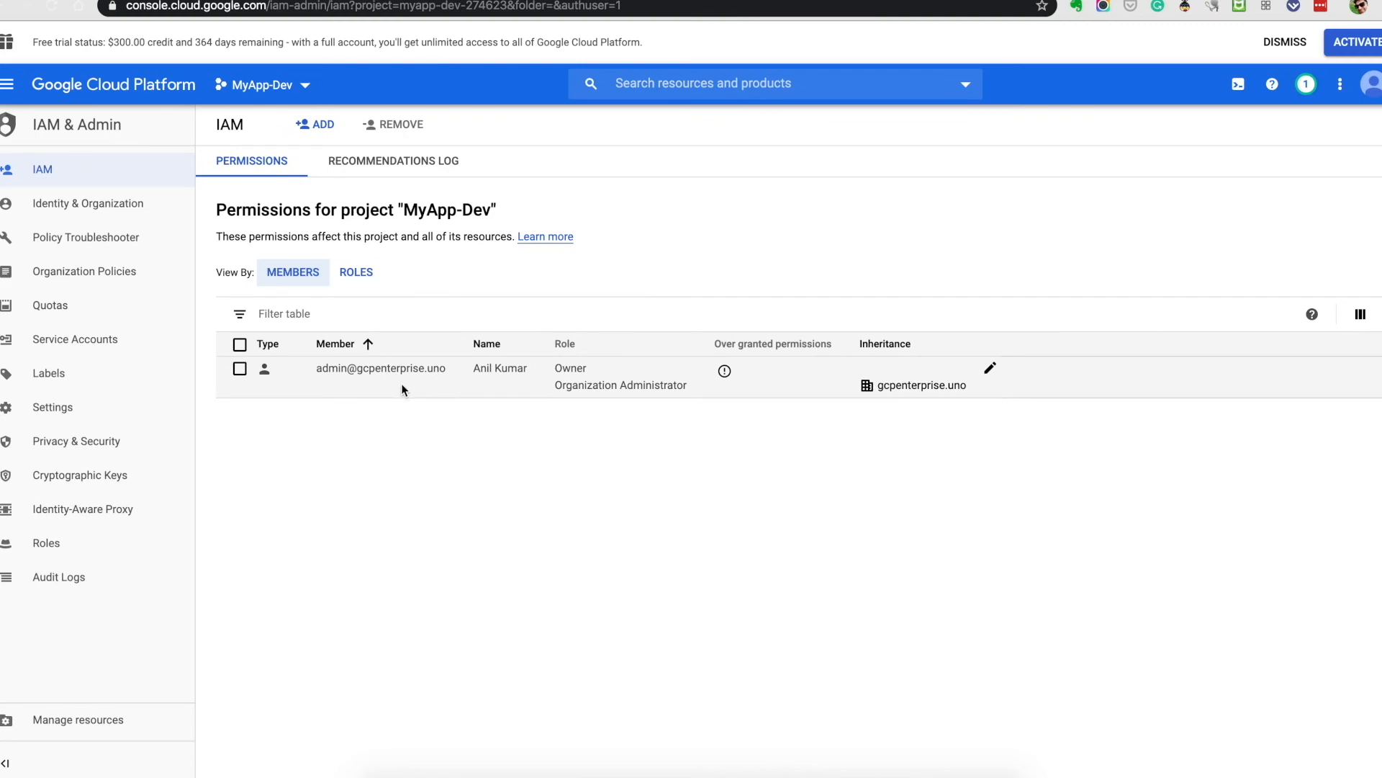
left_click(316, 137)
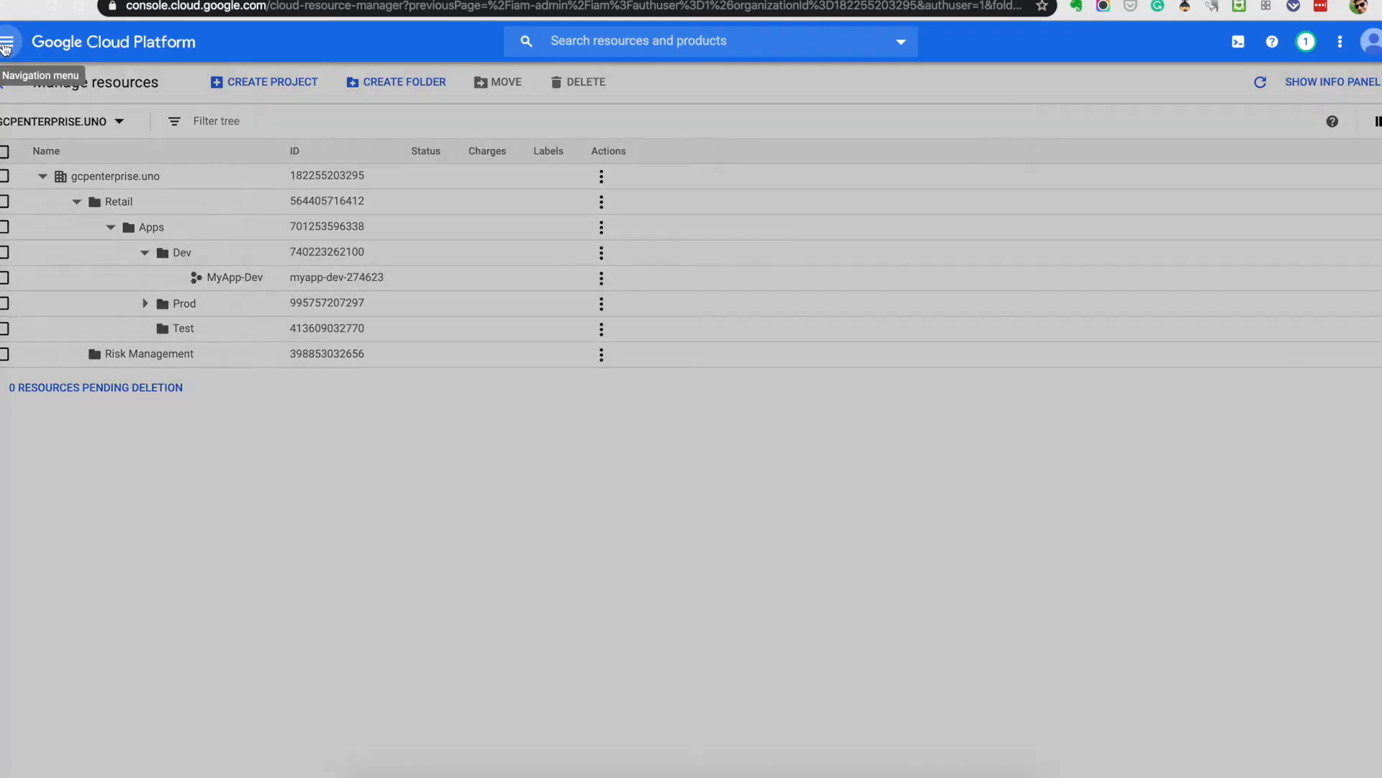
Open the organization policies for gcpenterprise.uno and look through the list of available constraints.
left_click(7, 43)
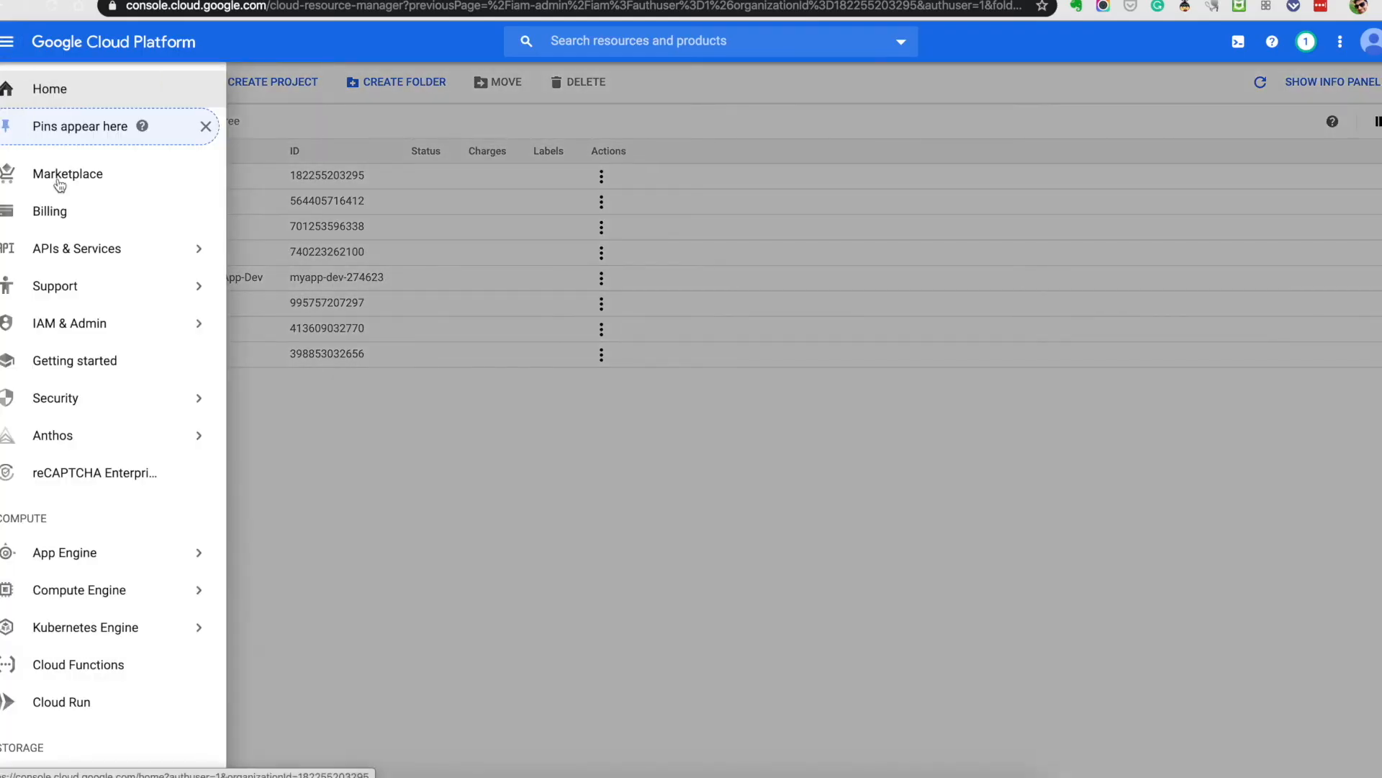
mouse_move(116, 337)
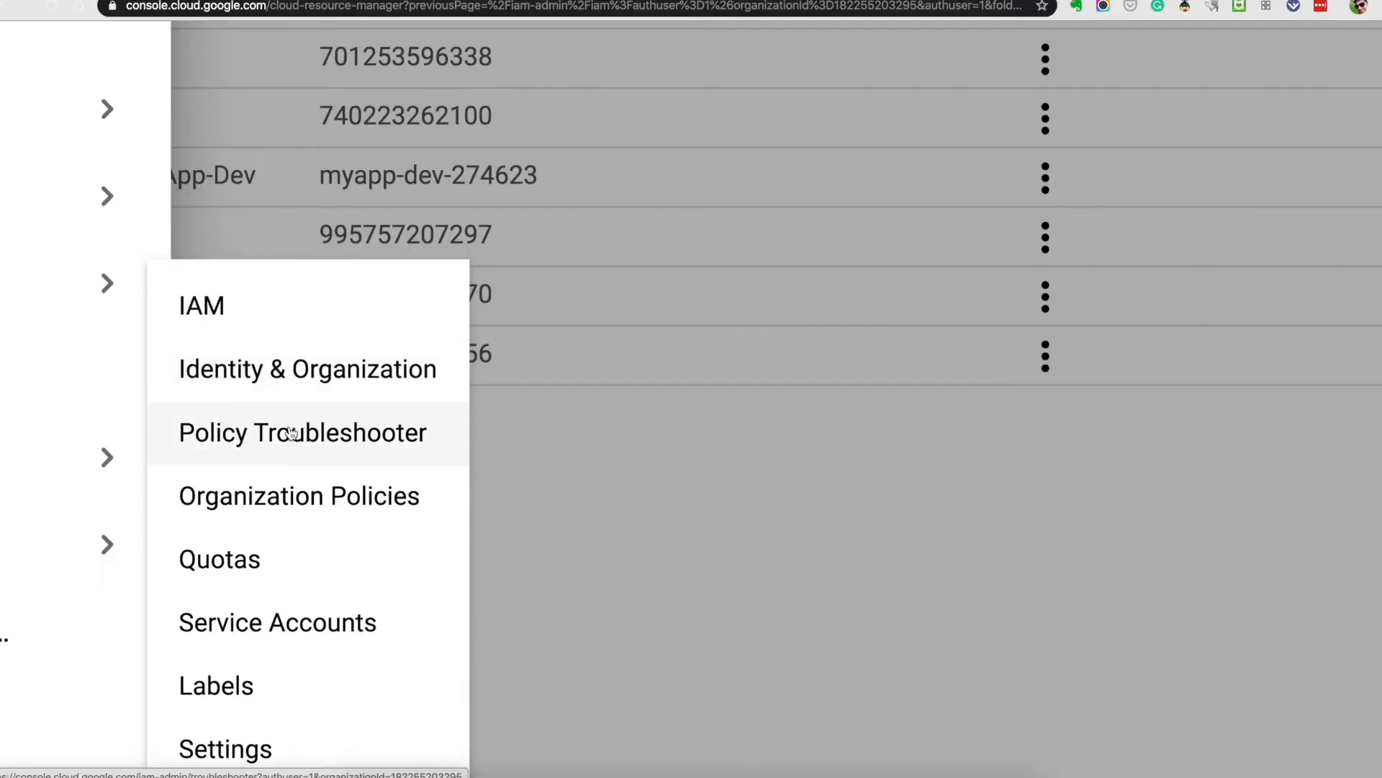
left_click(321, 497)
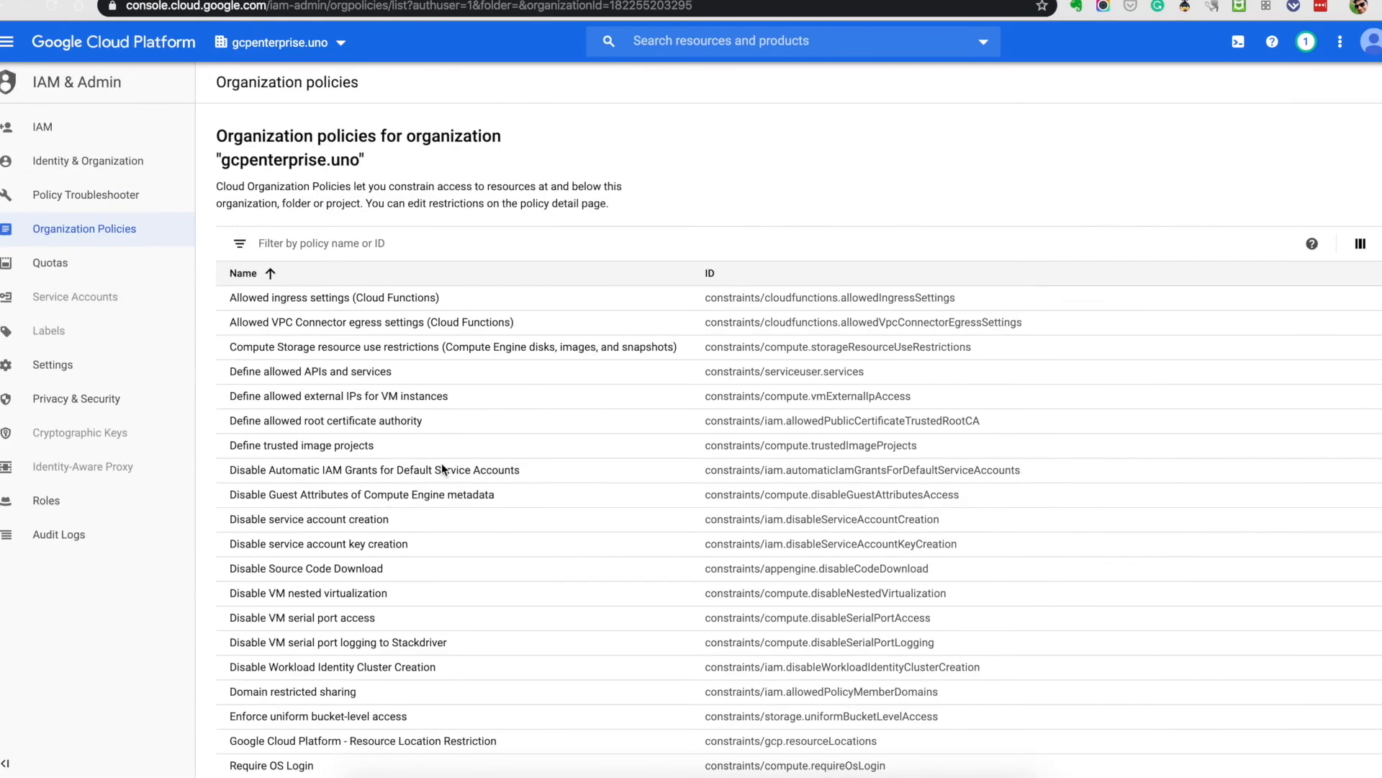
scroll(442, 465, "down", 5)
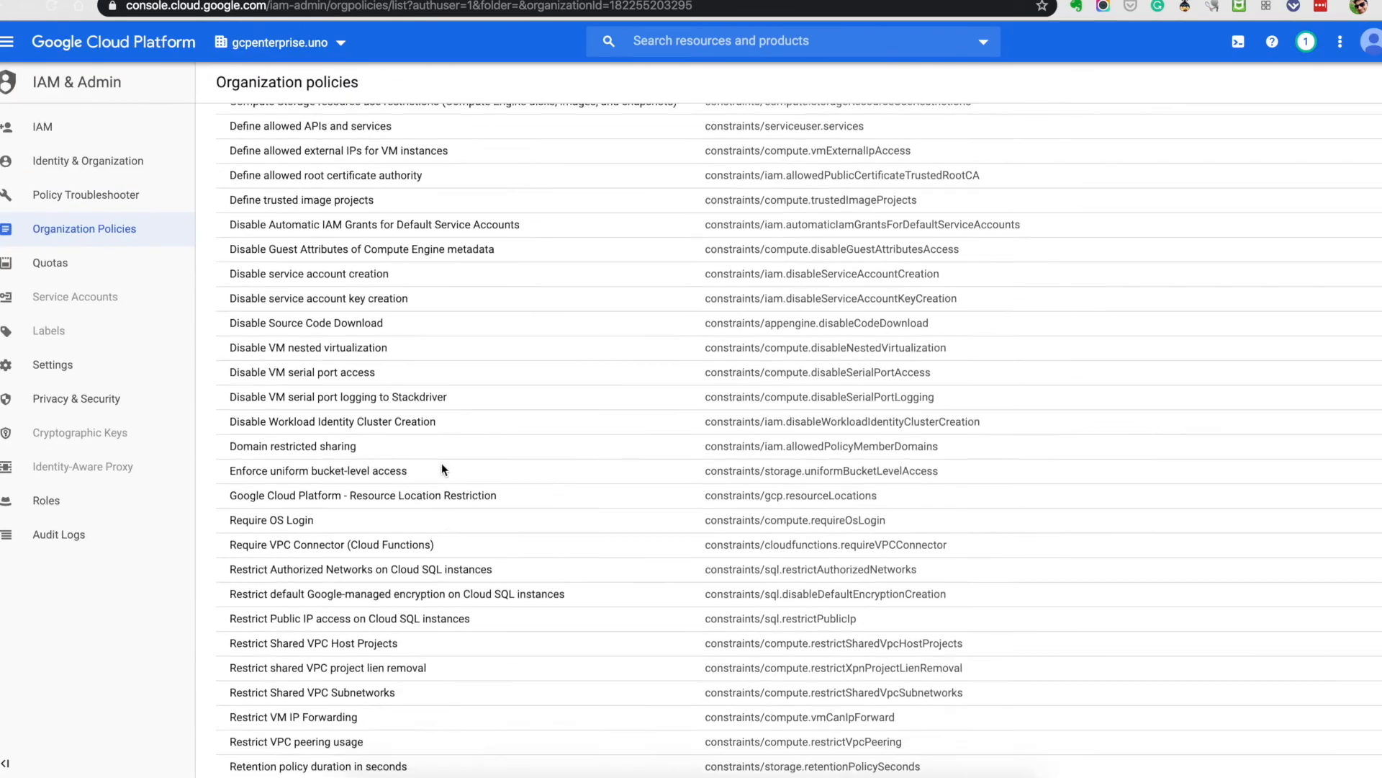
scroll(442, 467, "up", 3)
scroll(442, 470, "up", 3)
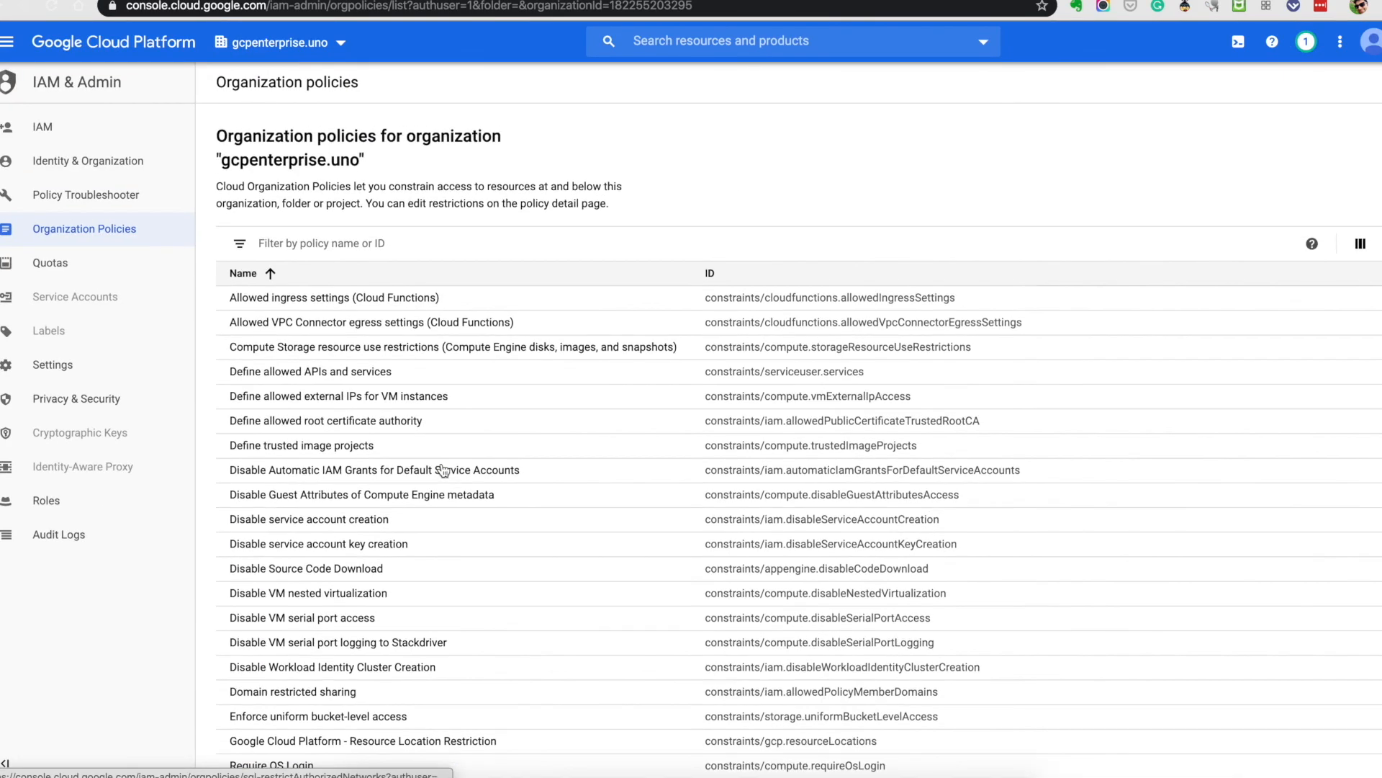
Filter the organization policies by "ip" and review the matching constraints.
left_click(335, 244)
type("ip")
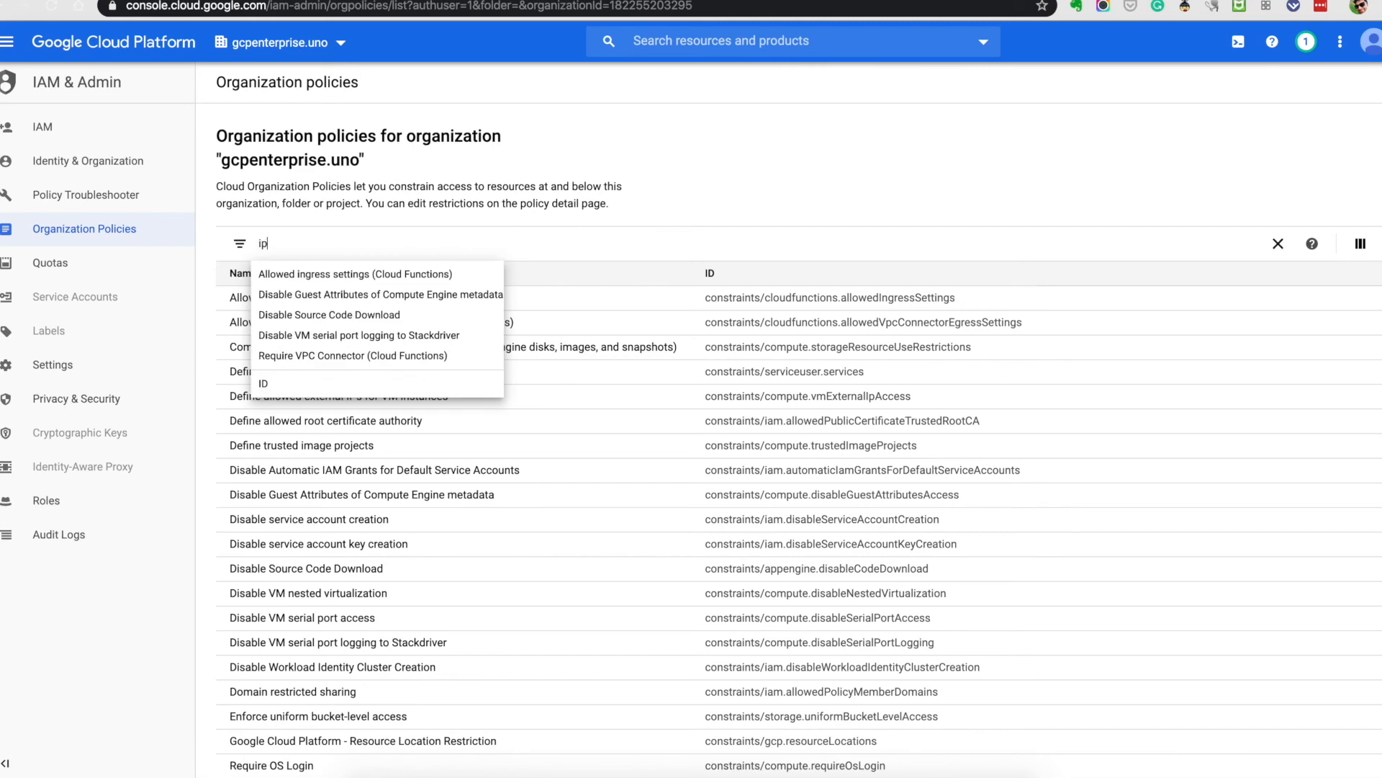
key("Return")
left_click(371, 469)
scroll(370, 468, "up", 5)
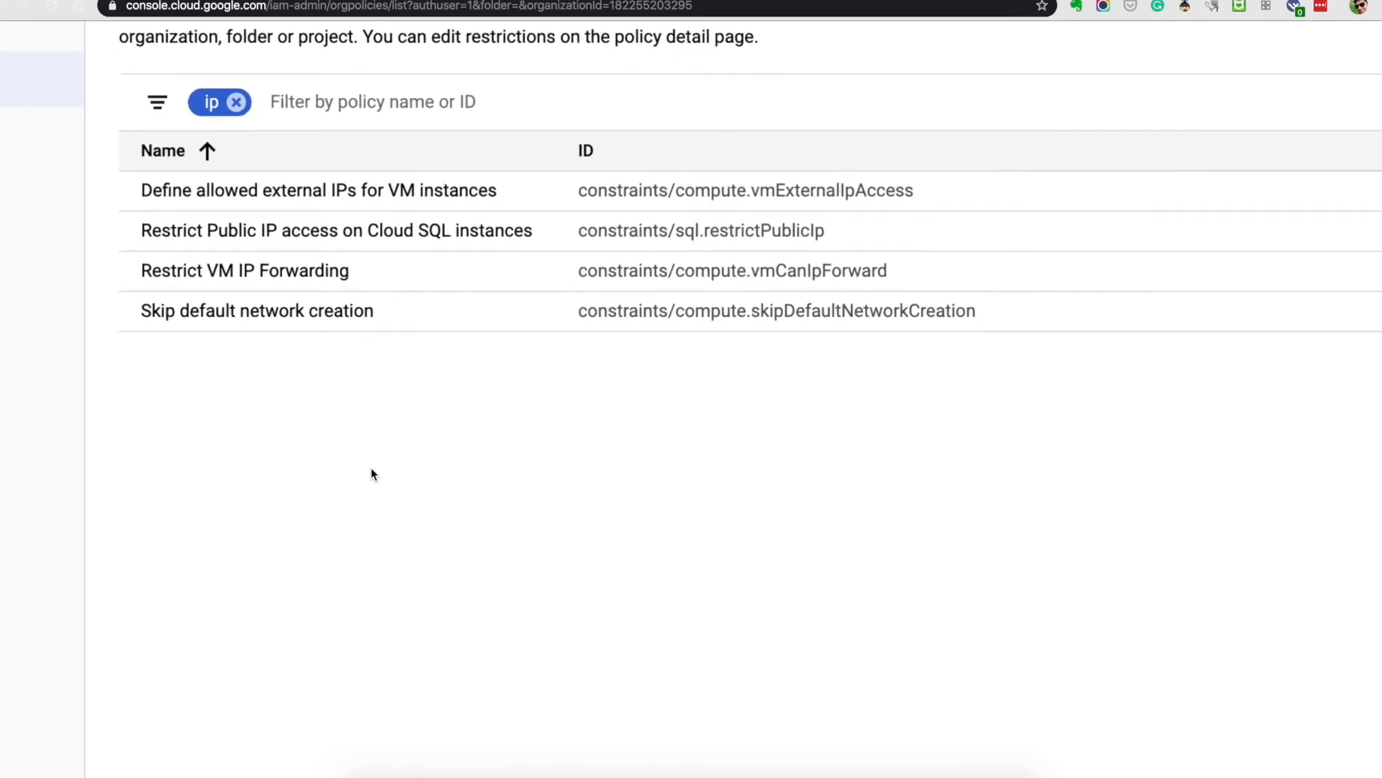
scroll(362, 455, "up", 3)
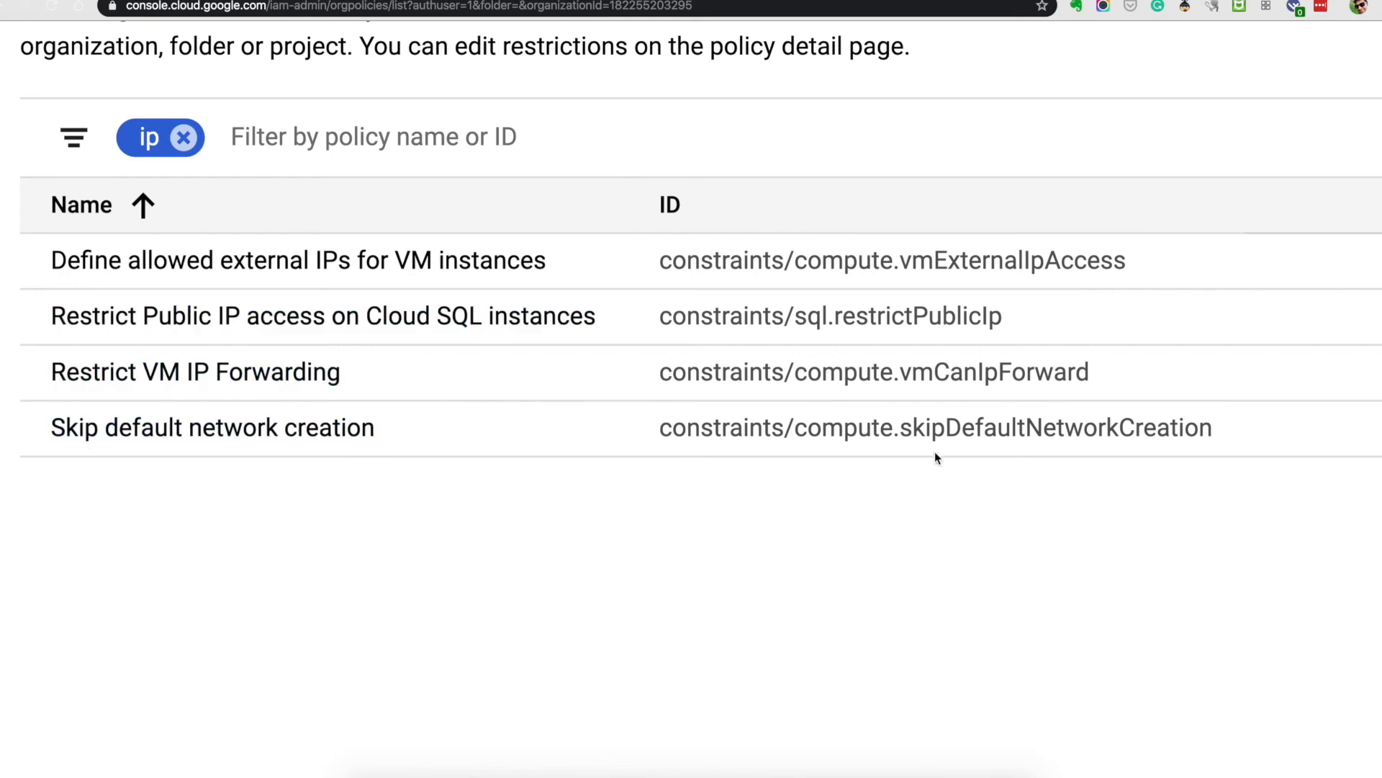
scroll(946, 434, "down", 5)
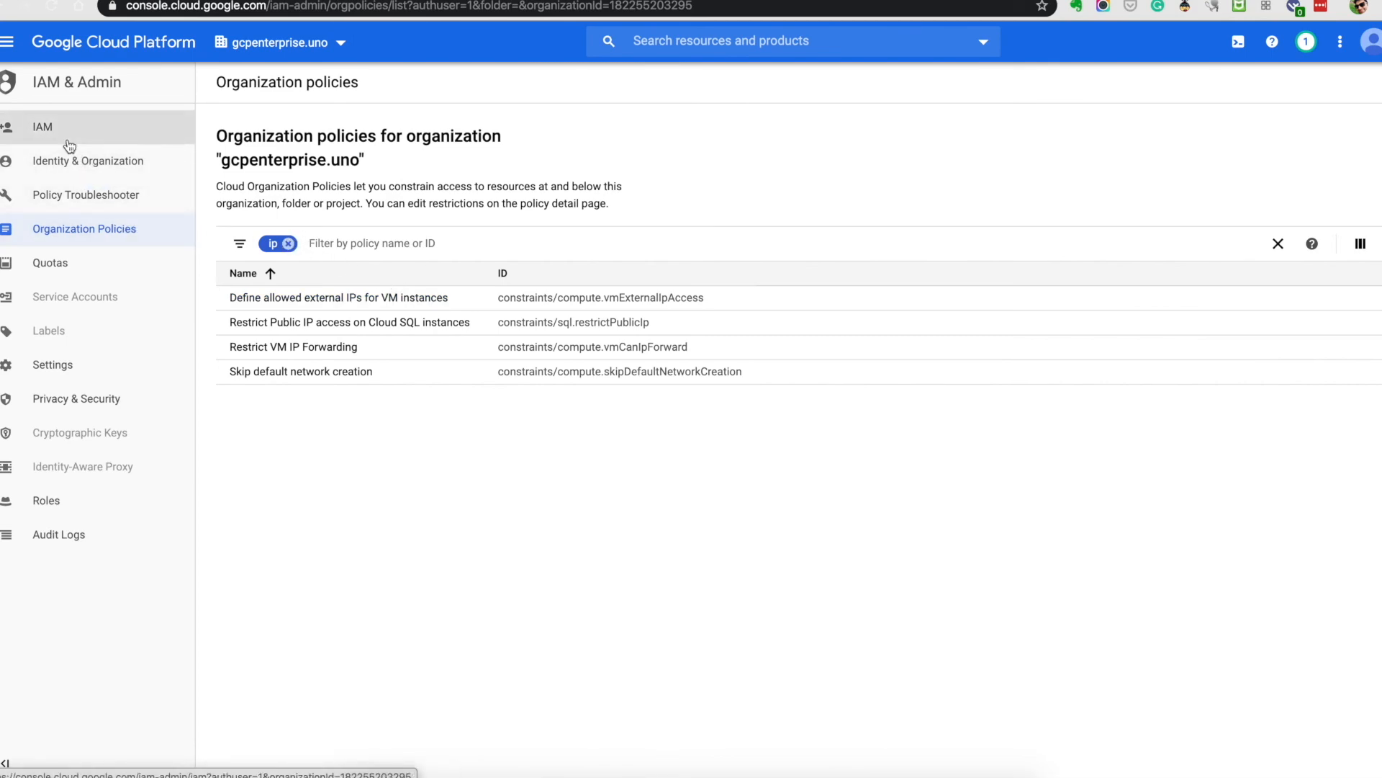
Open the Identity & Organization page and review its migration, permission, setup delegation and Admin Console options.
left_click(82, 170)
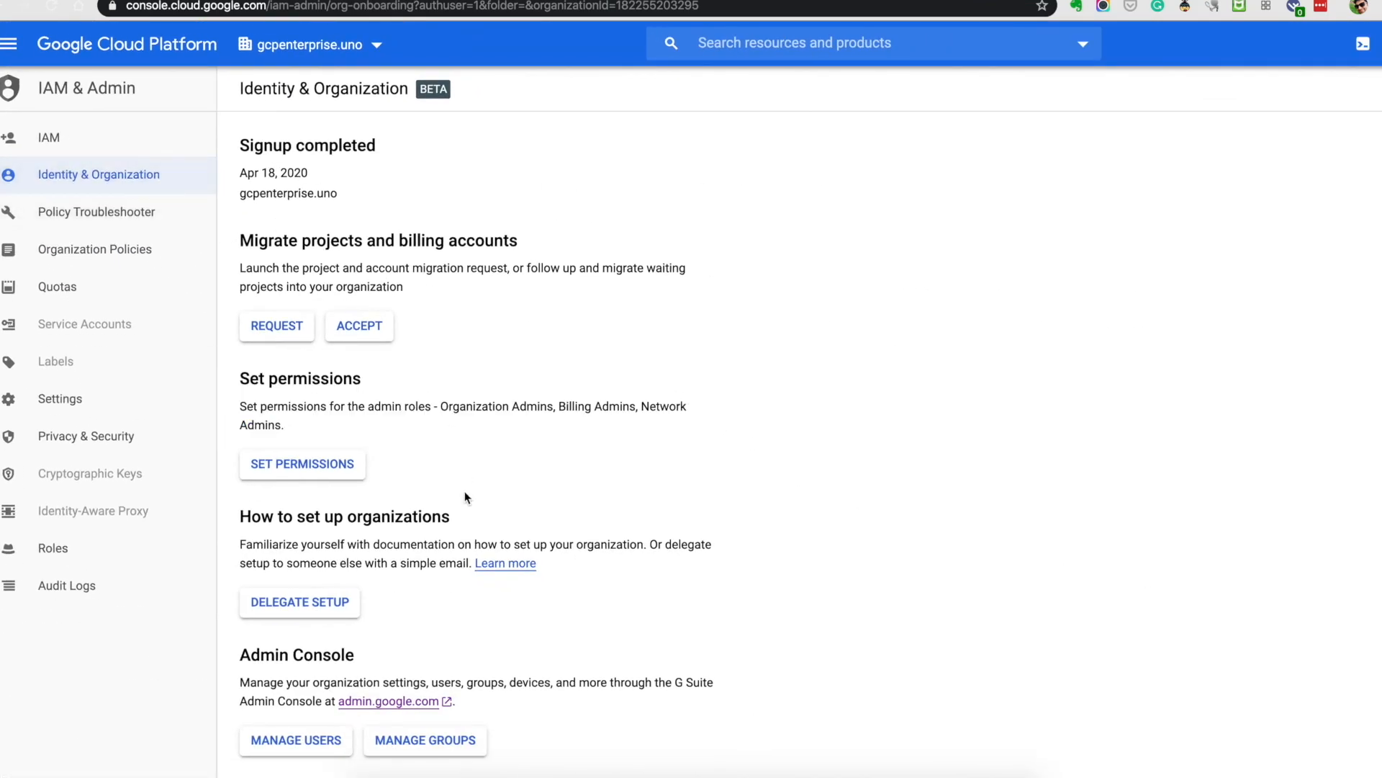
mouse_move(368, 336)
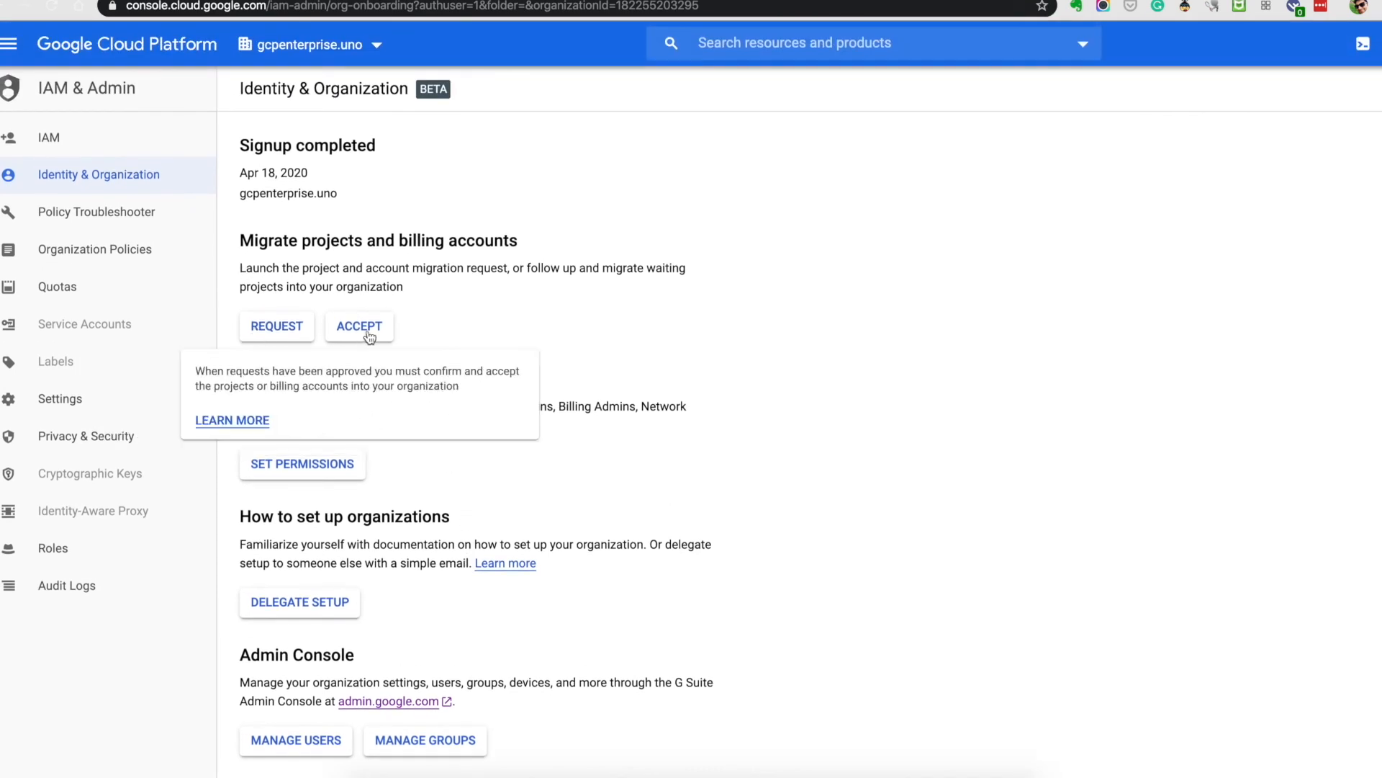
scroll(636, 538, "down", 2)
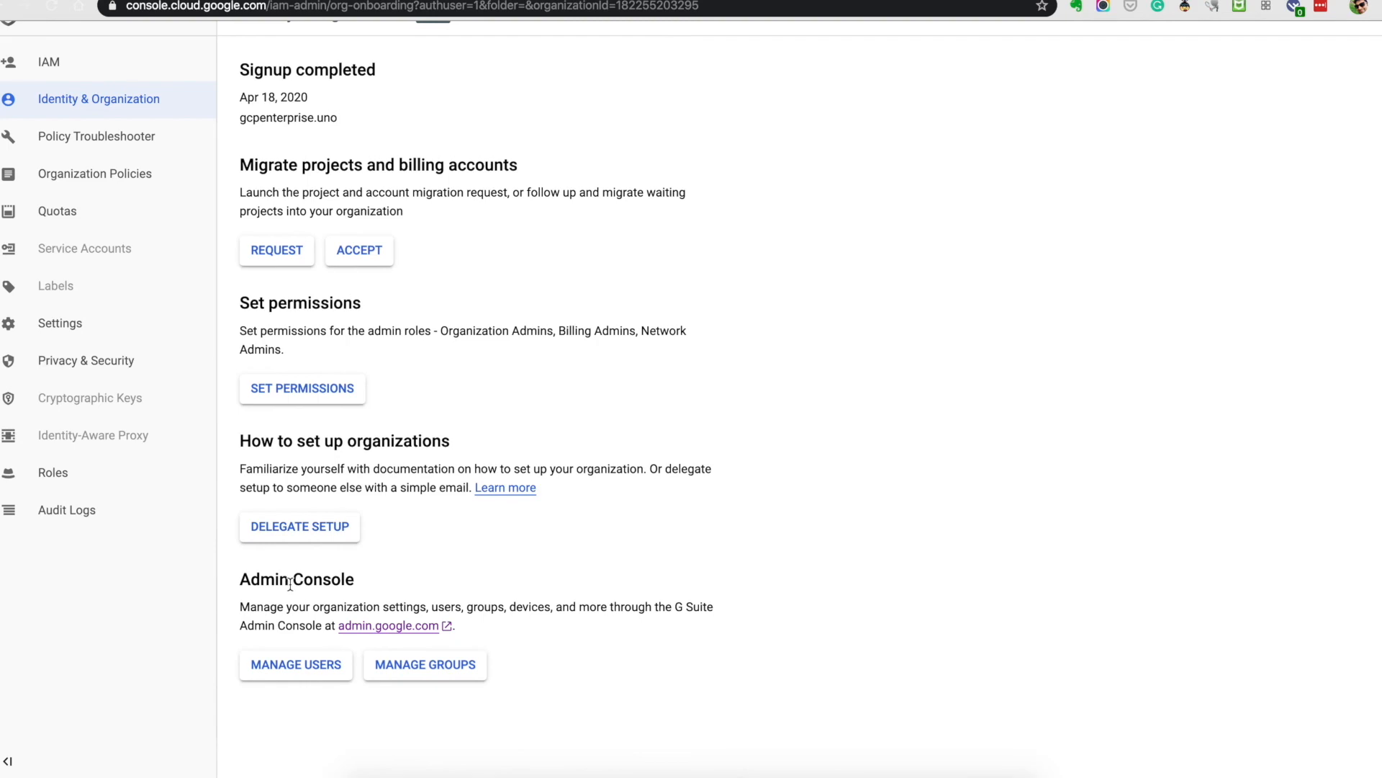
scroll(376, 630, "up", 5)
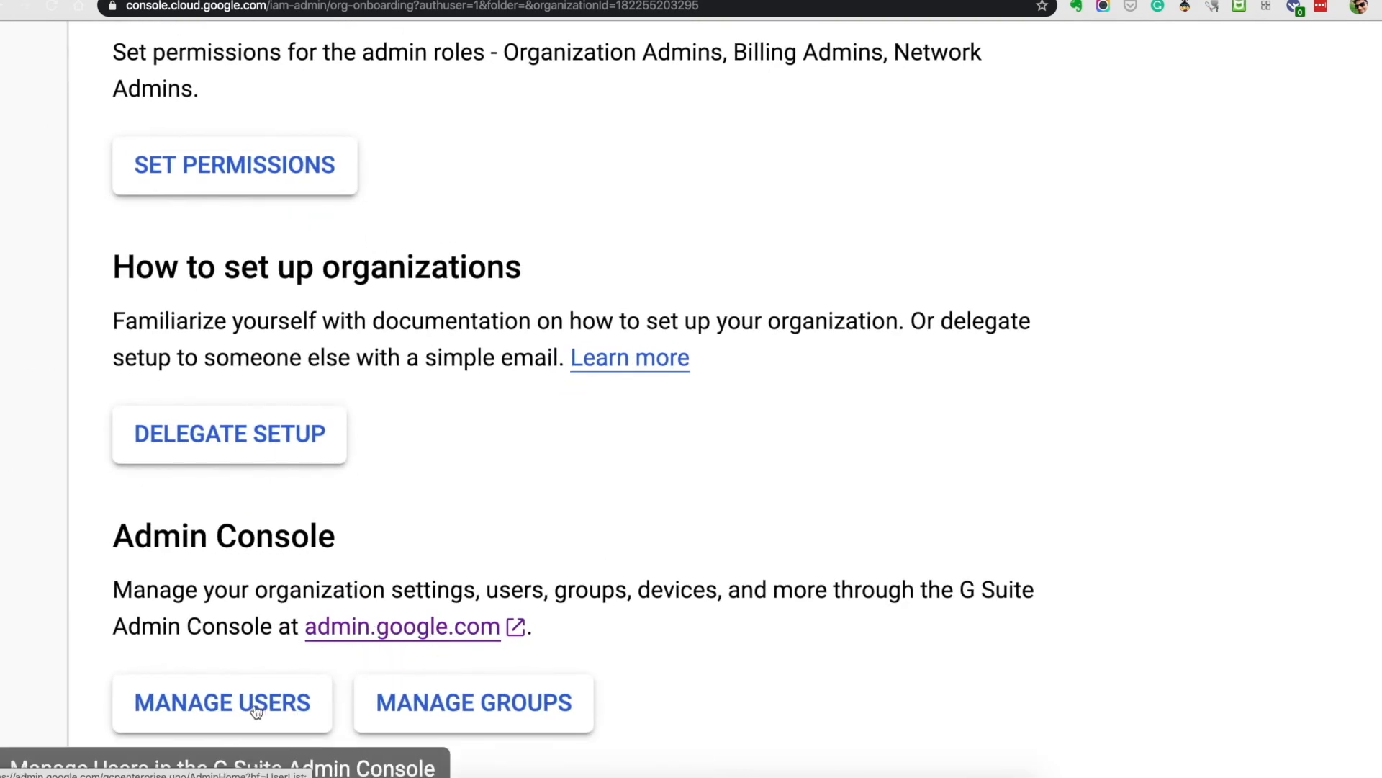
Switch to the Google Admin console and review its list of users and the user management options.
left_click(399, 637)
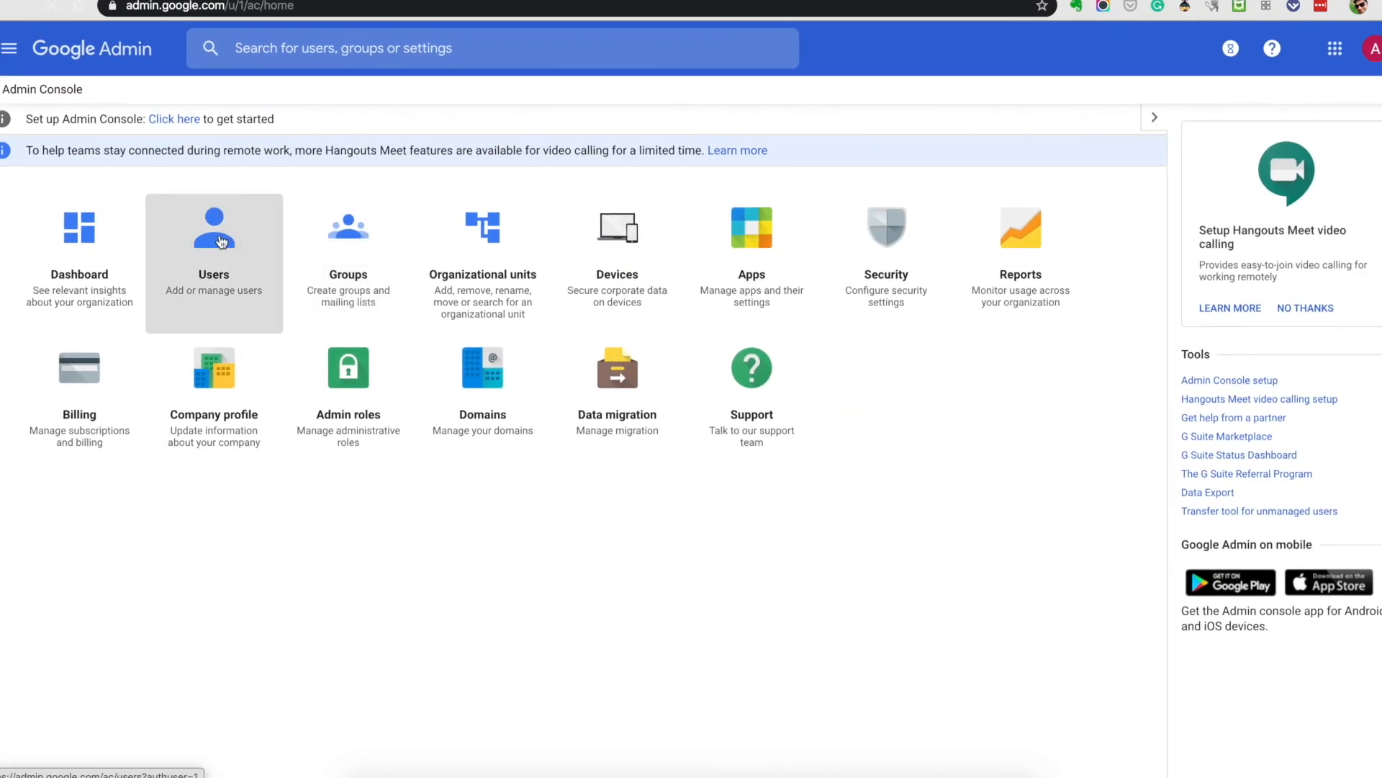
left_click(222, 242)
scroll(277, 375, "up", 5)
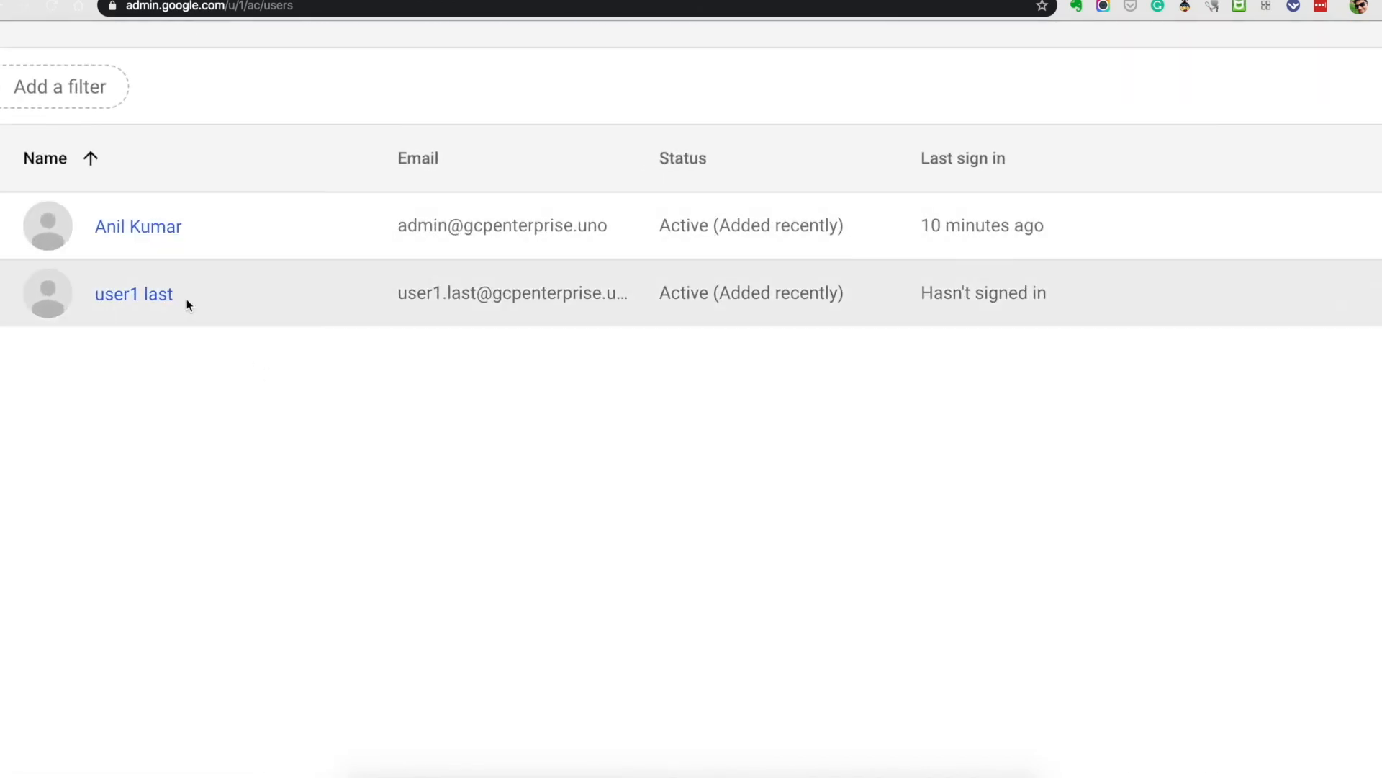
scroll(291, 527, "up", 3)
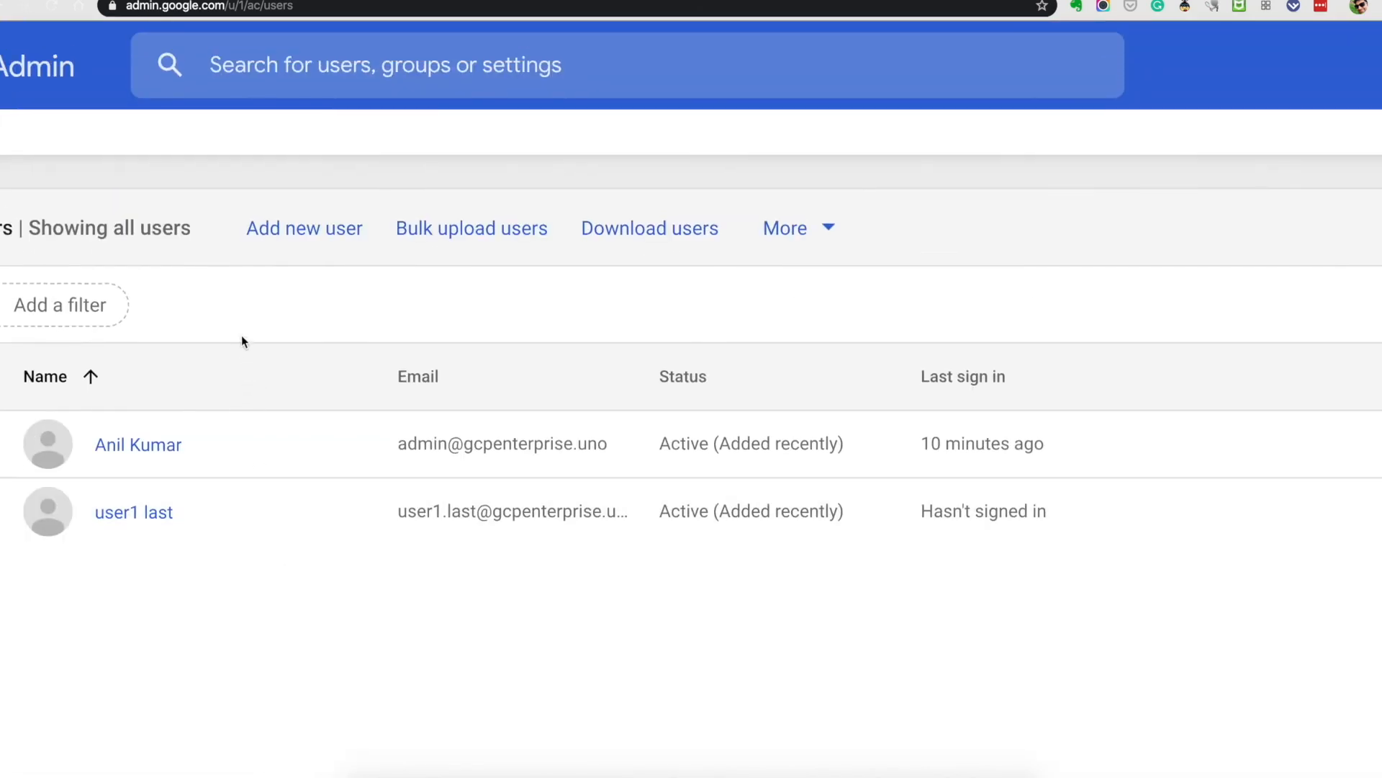
scroll(317, 286, "down", 5)
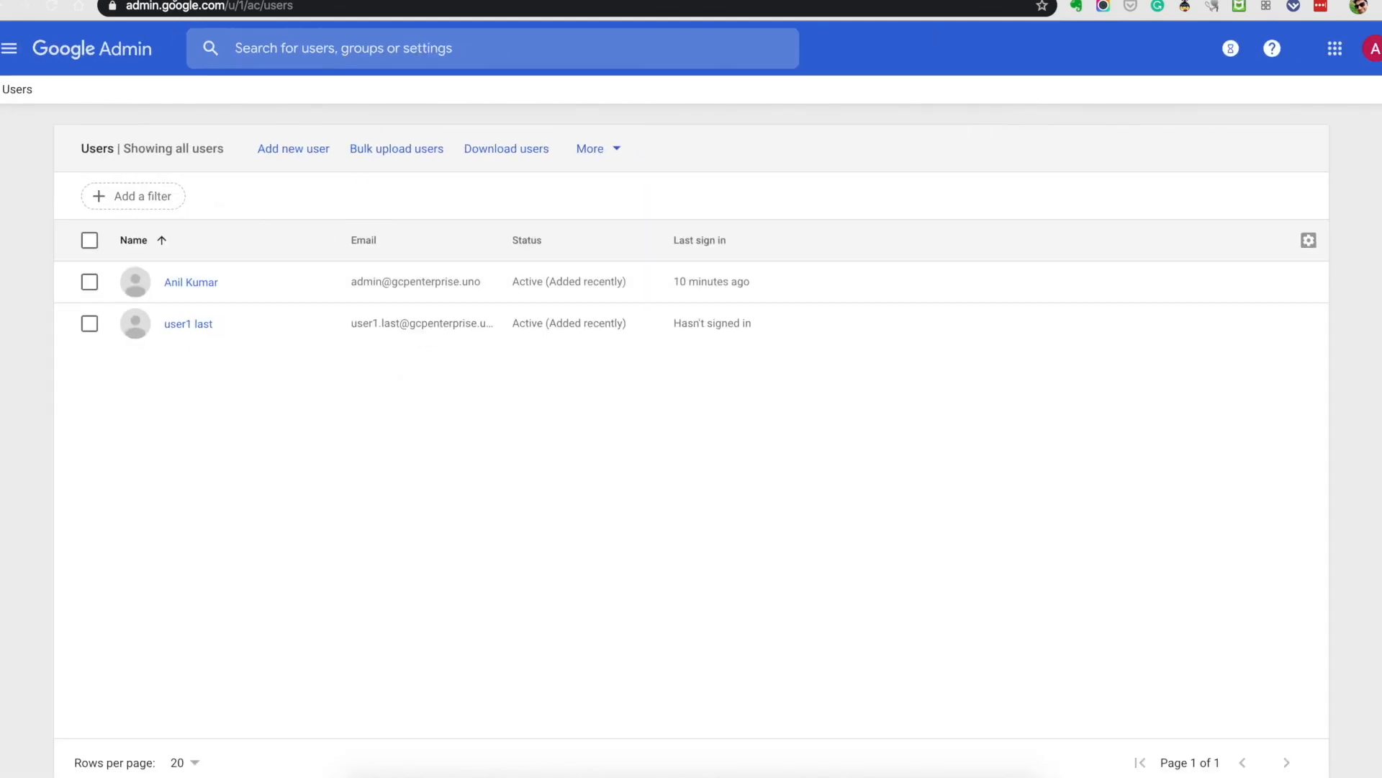
Return to Google Cloud Platform, open the resource manager and expand Retail, Apps and Dev to view the project hierarchy.
left_click(168, 1)
scroll(265, 323, "down", 5)
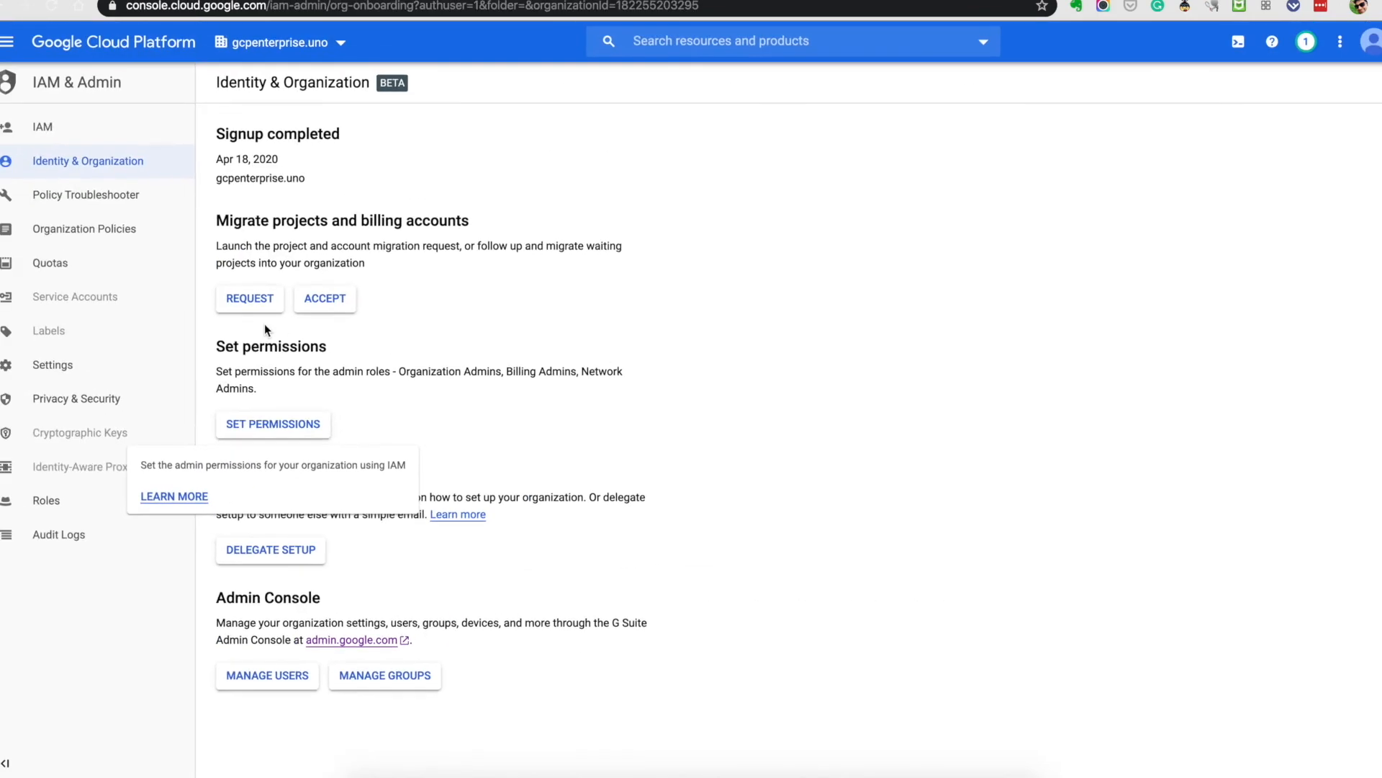
left_click(76, 130)
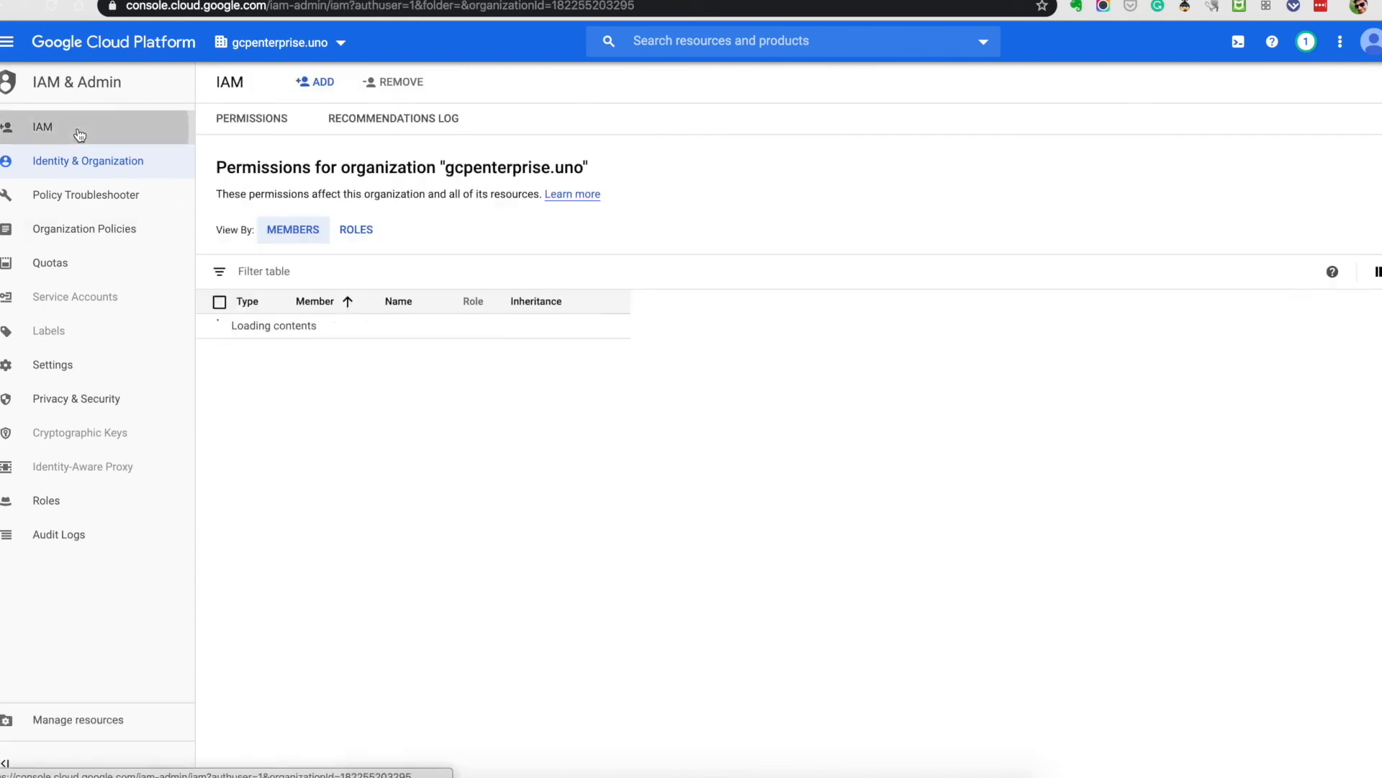
left_click(81, 714)
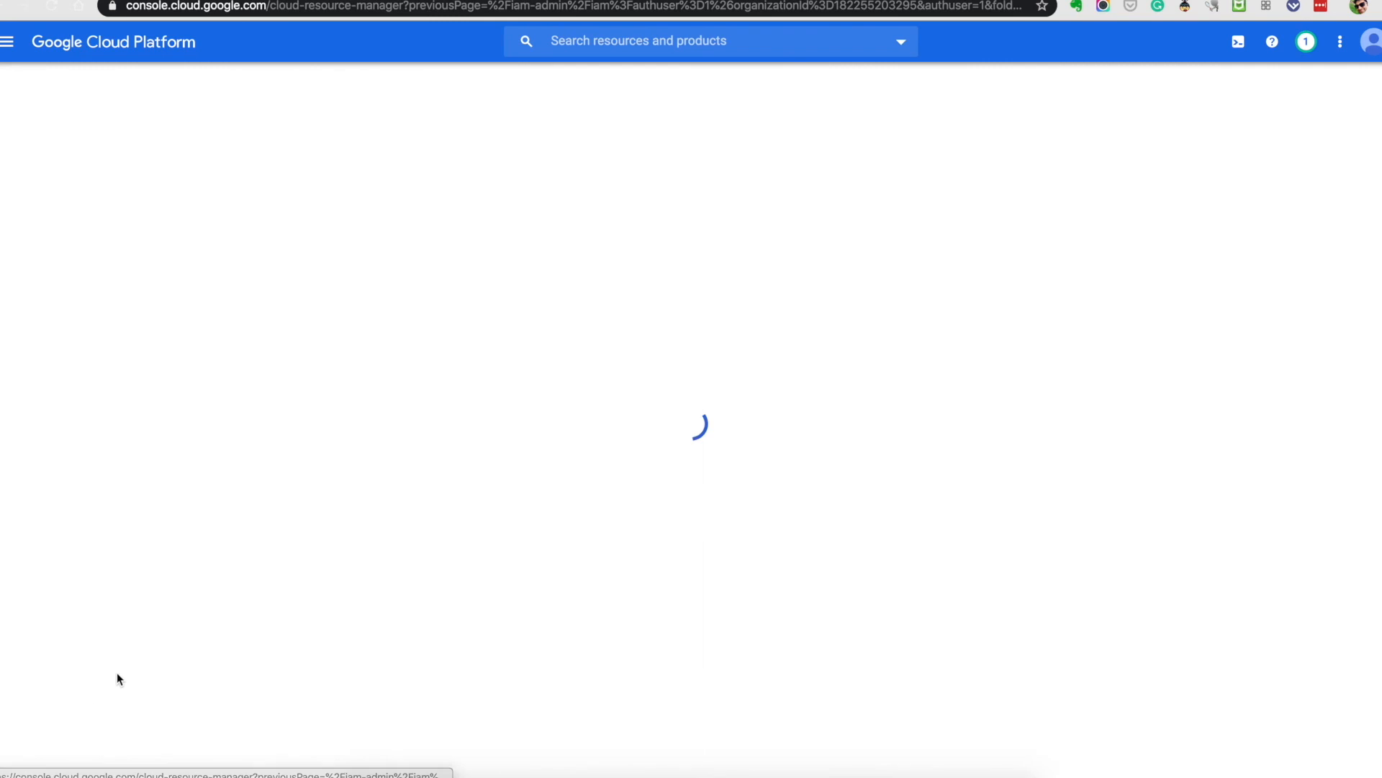
left_click(77, 201)
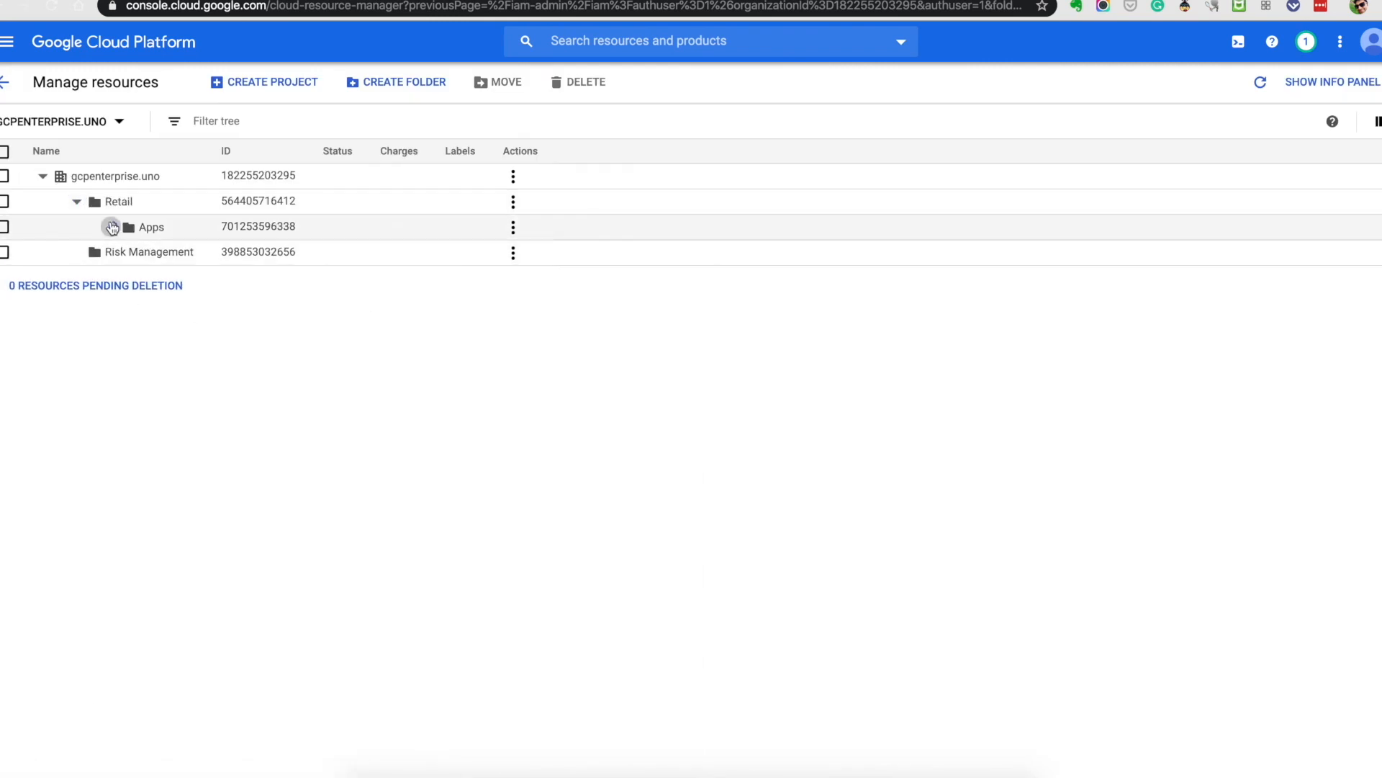
left_click(111, 227)
left_click(146, 252)
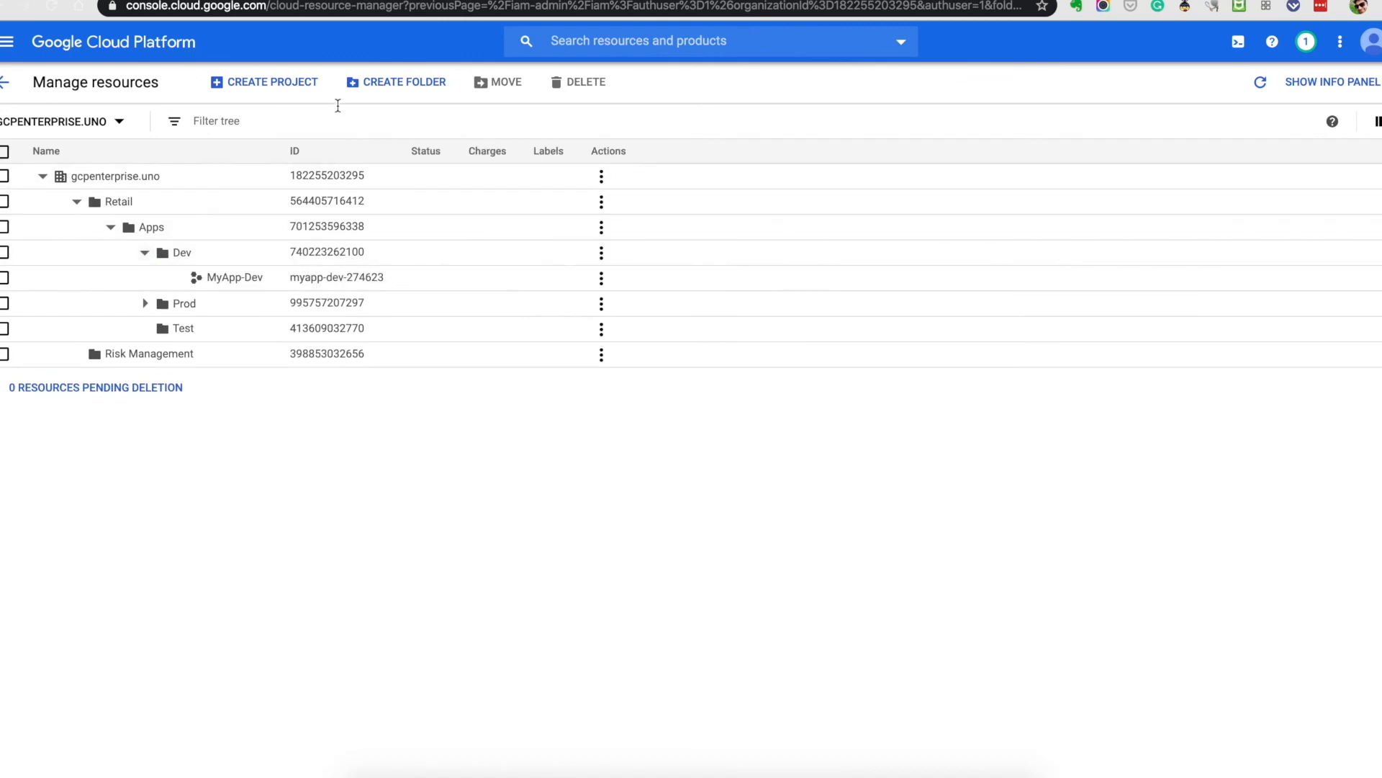